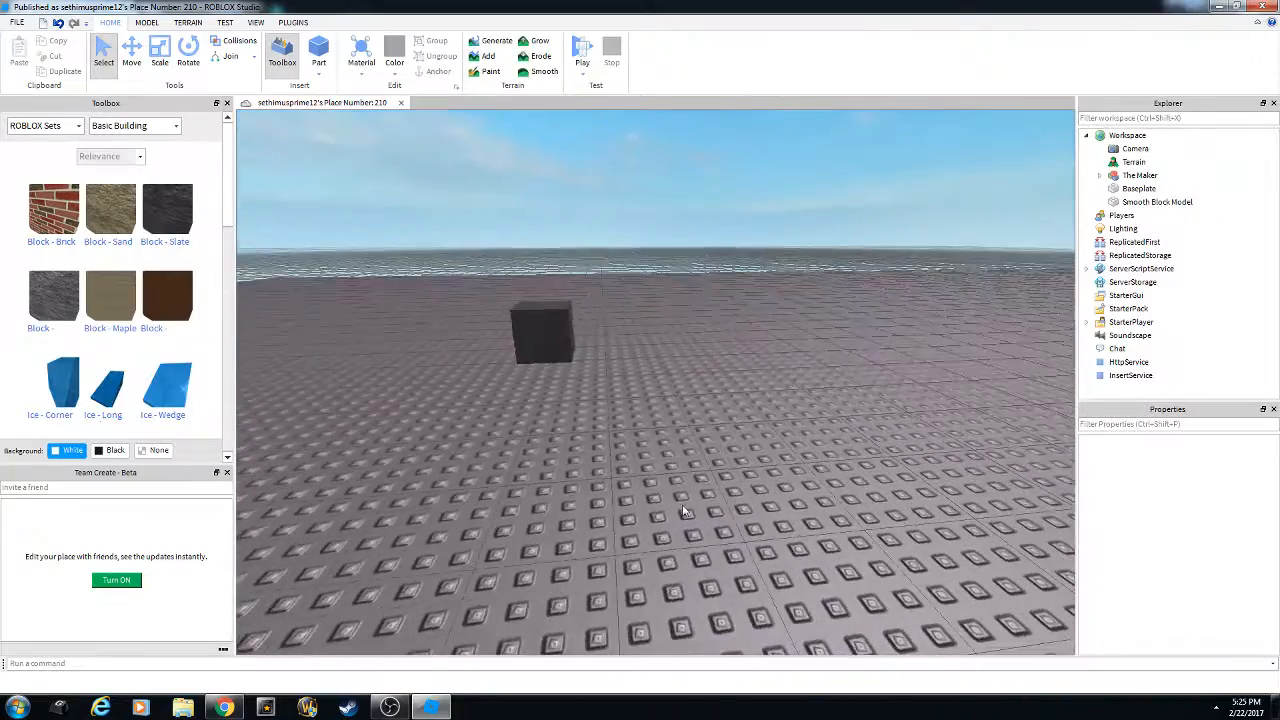
Circle the camera around the block, then bring up the View tab's panel toggles.
key("w")
key("s")
key("d")
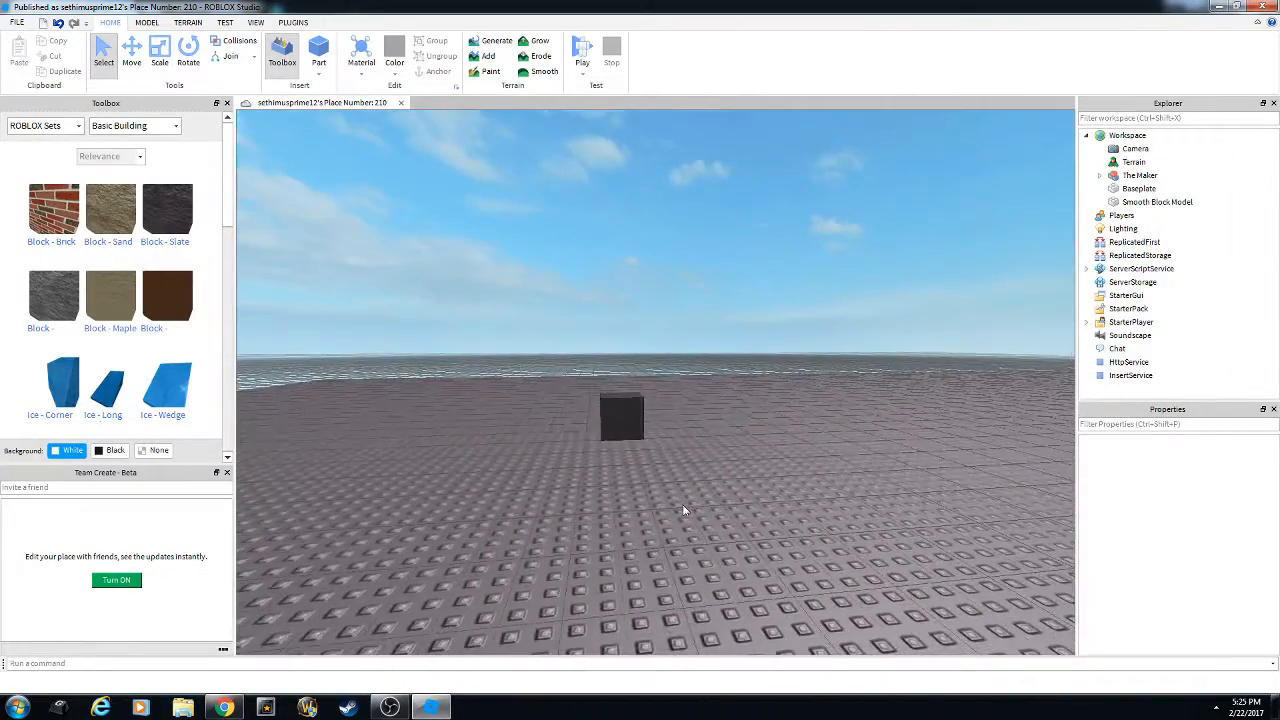
key("d")
key("w")
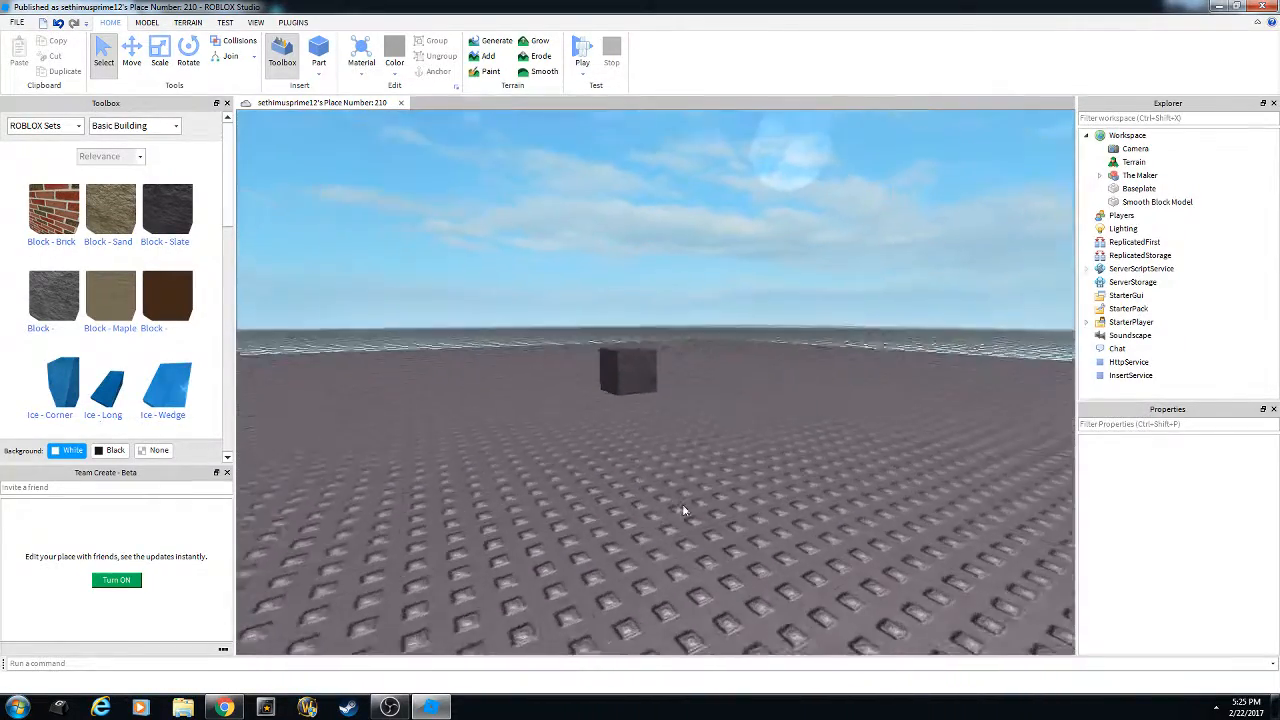
key("s")
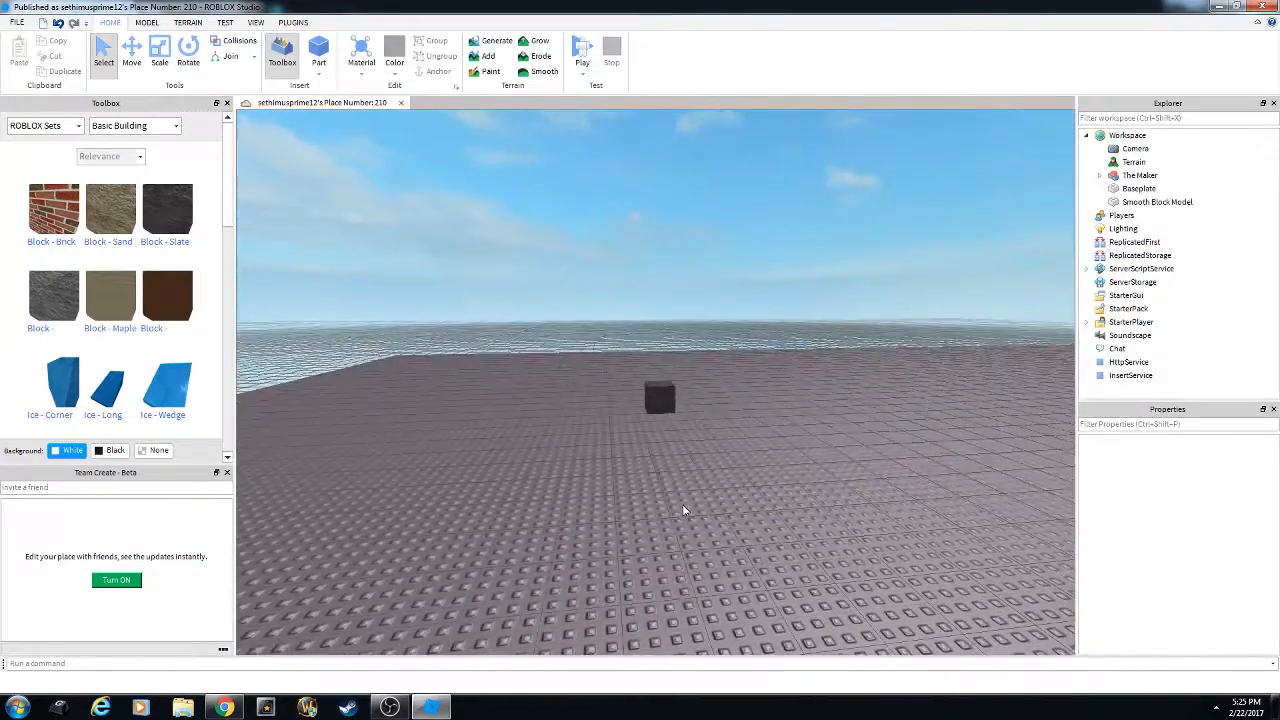
key("w")
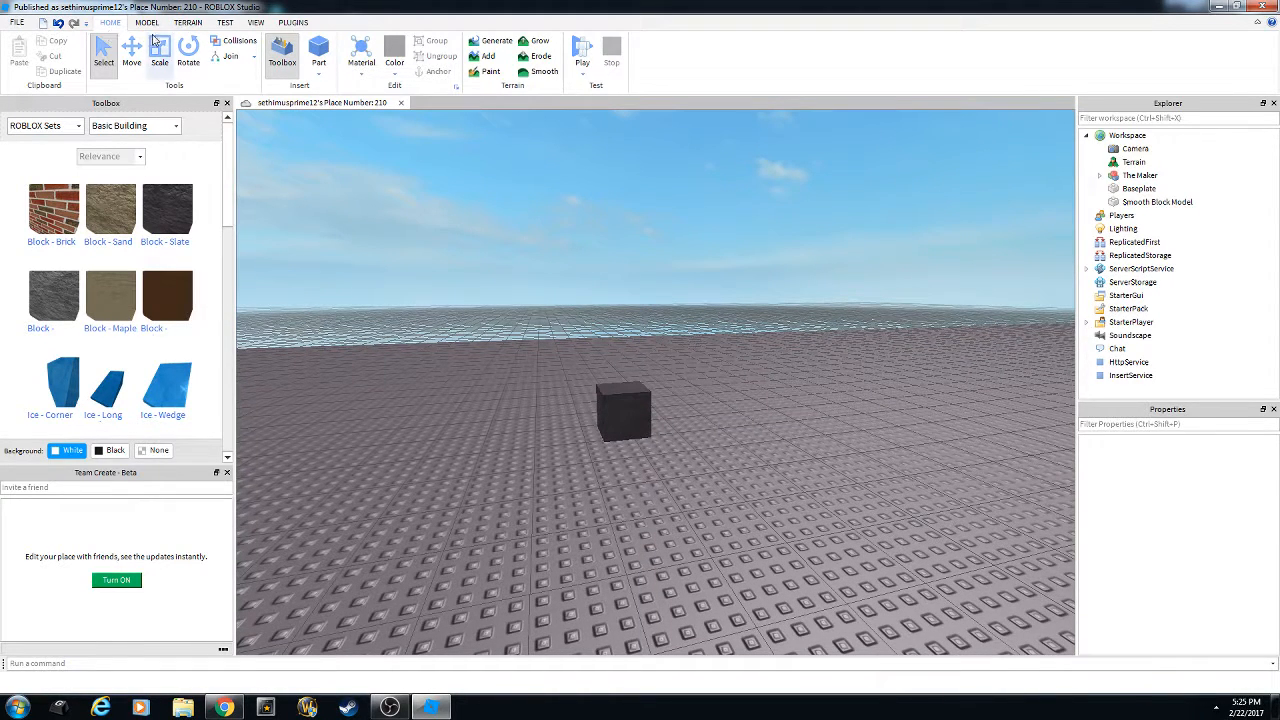
left_click(250, 24)
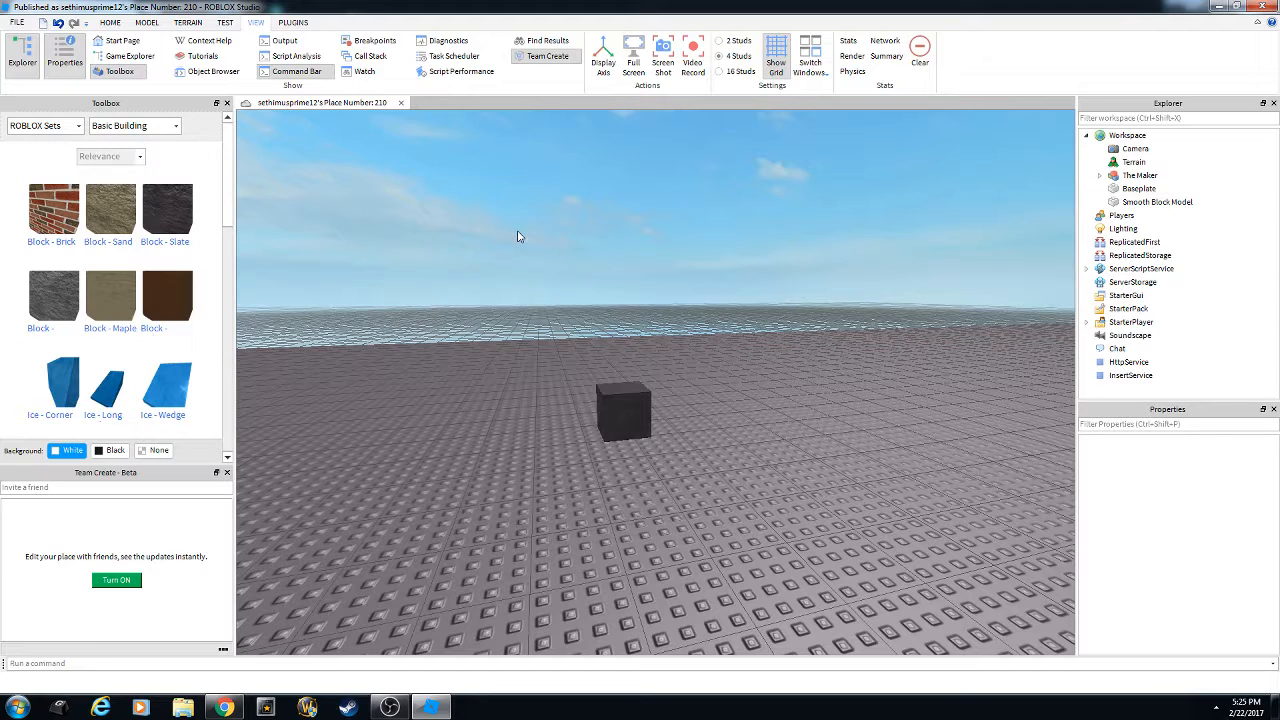
Hide the Explorer, Properties and Toolbox panels.
key("d")
right_click_drag(546, 243, 326, 142)
key("w")
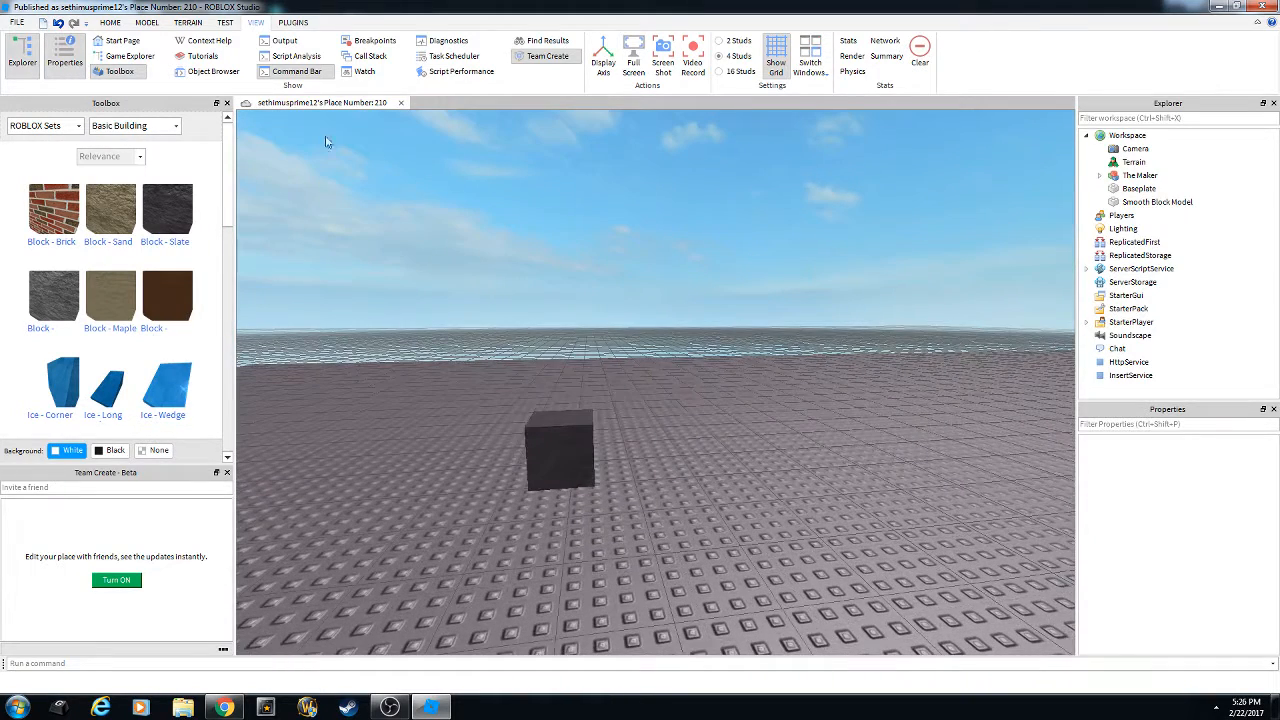
left_click(30, 54)
left_click(68, 58)
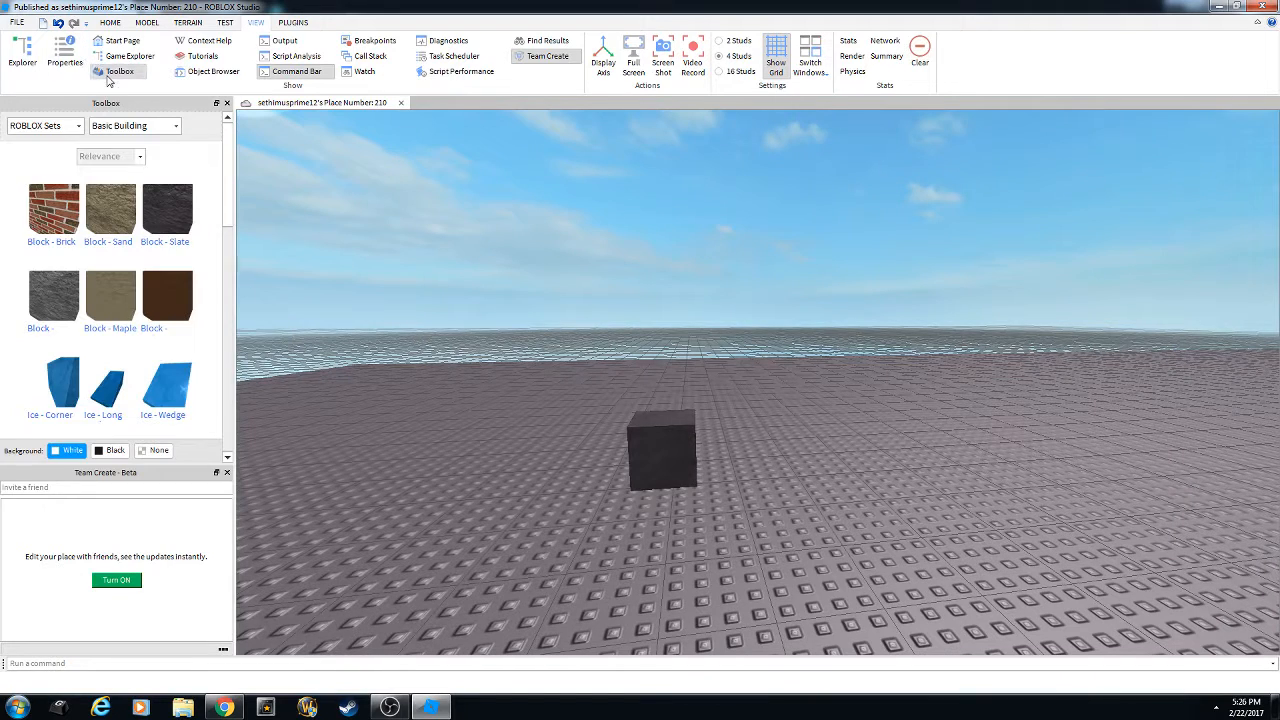
left_click(117, 72)
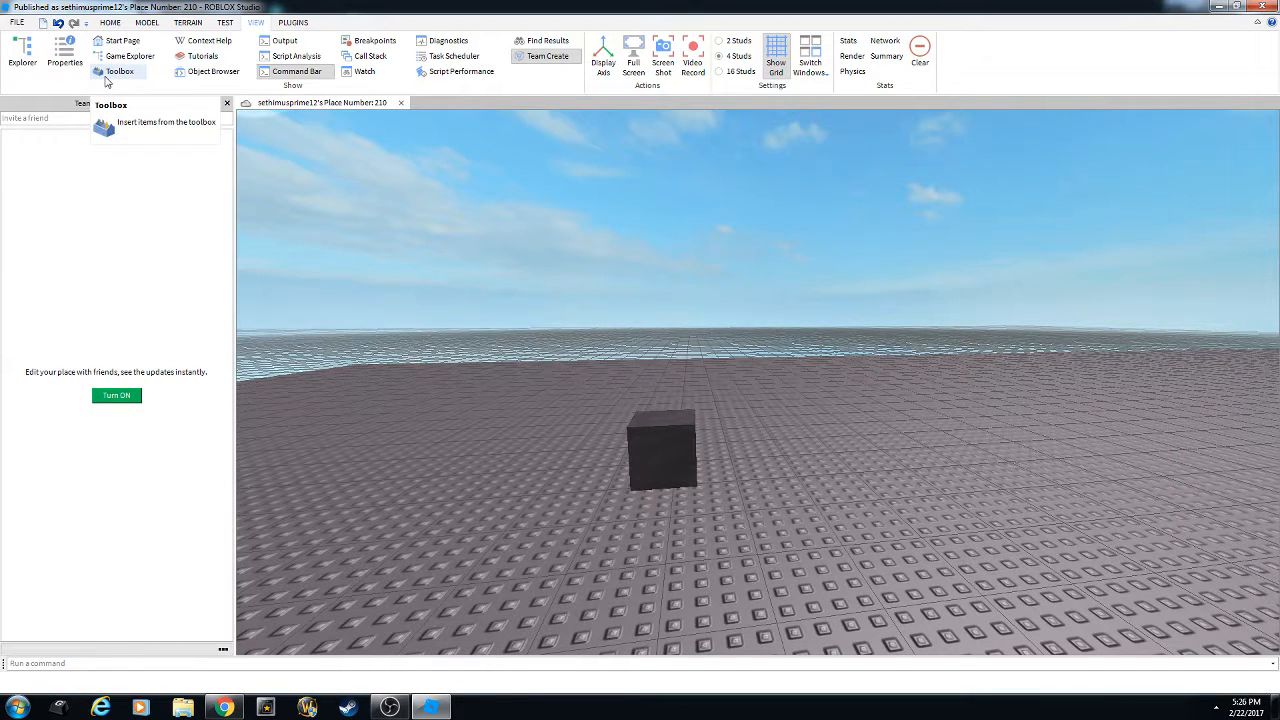
Turn the Toolbox, Properties and Explorer panels back on.
left_click(113, 73)
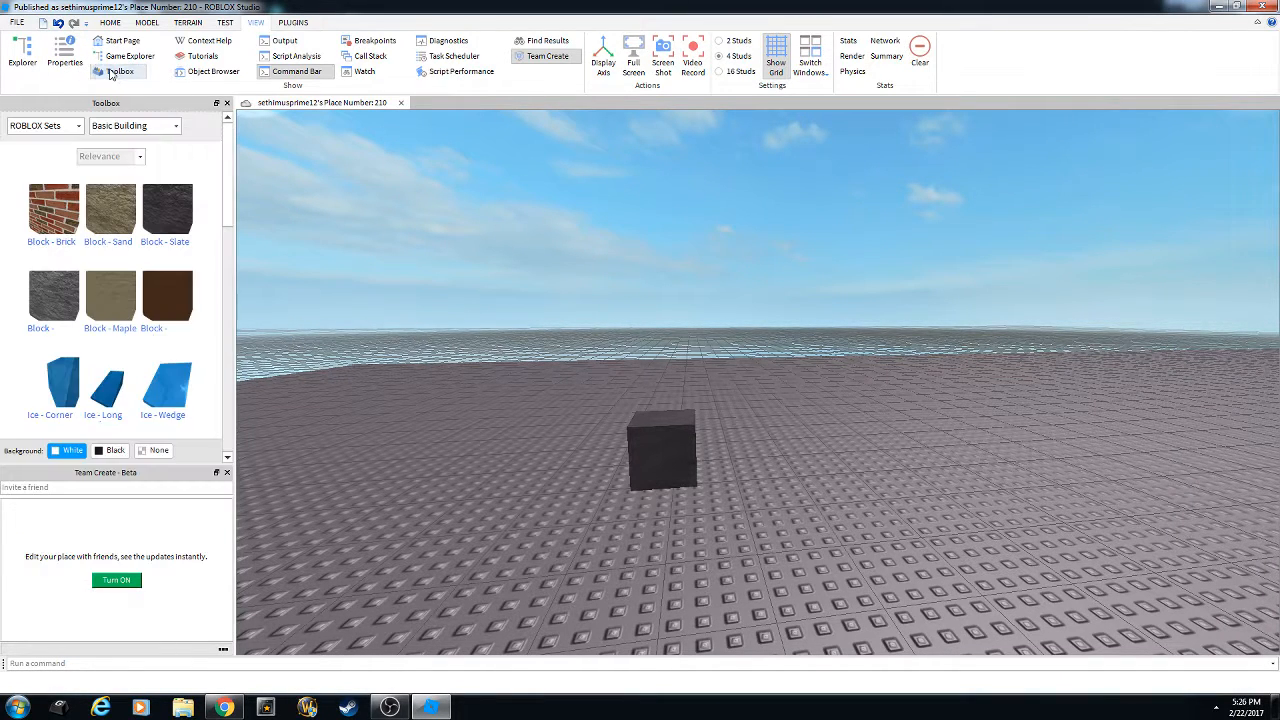
scroll(150, 224, "down", 3)
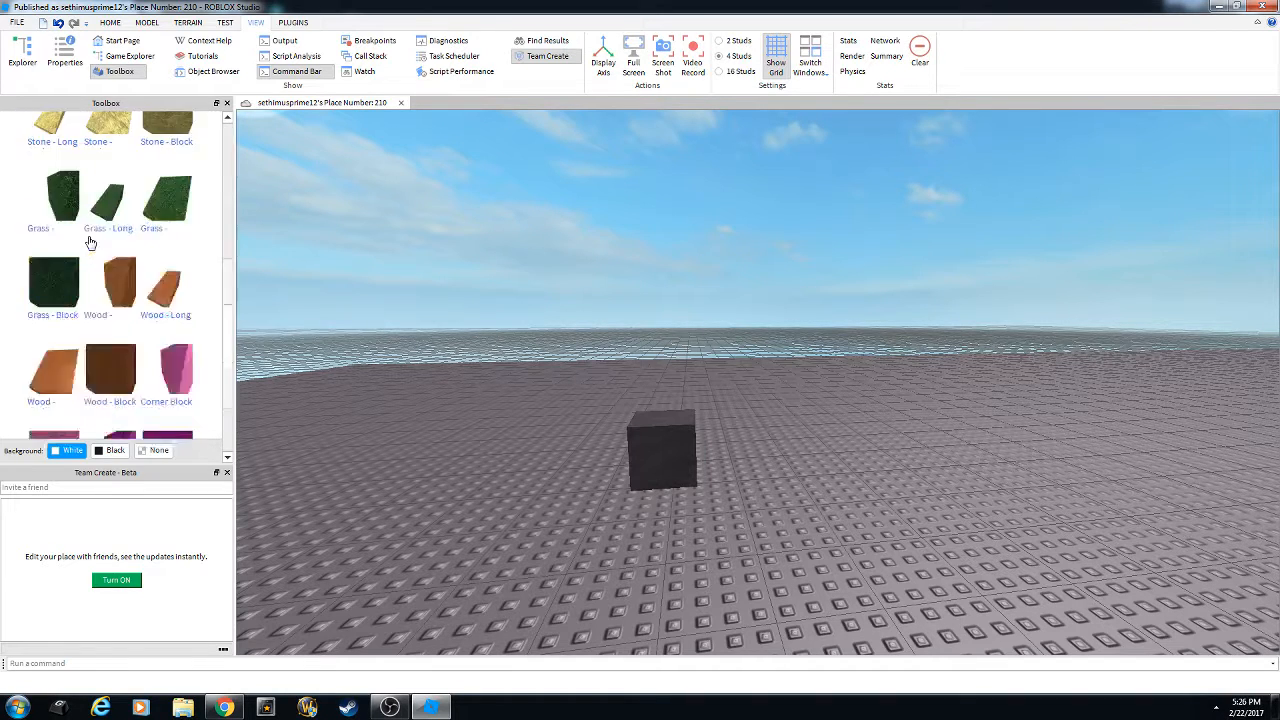
scroll(89, 240, "up", 3)
left_click(68, 56)
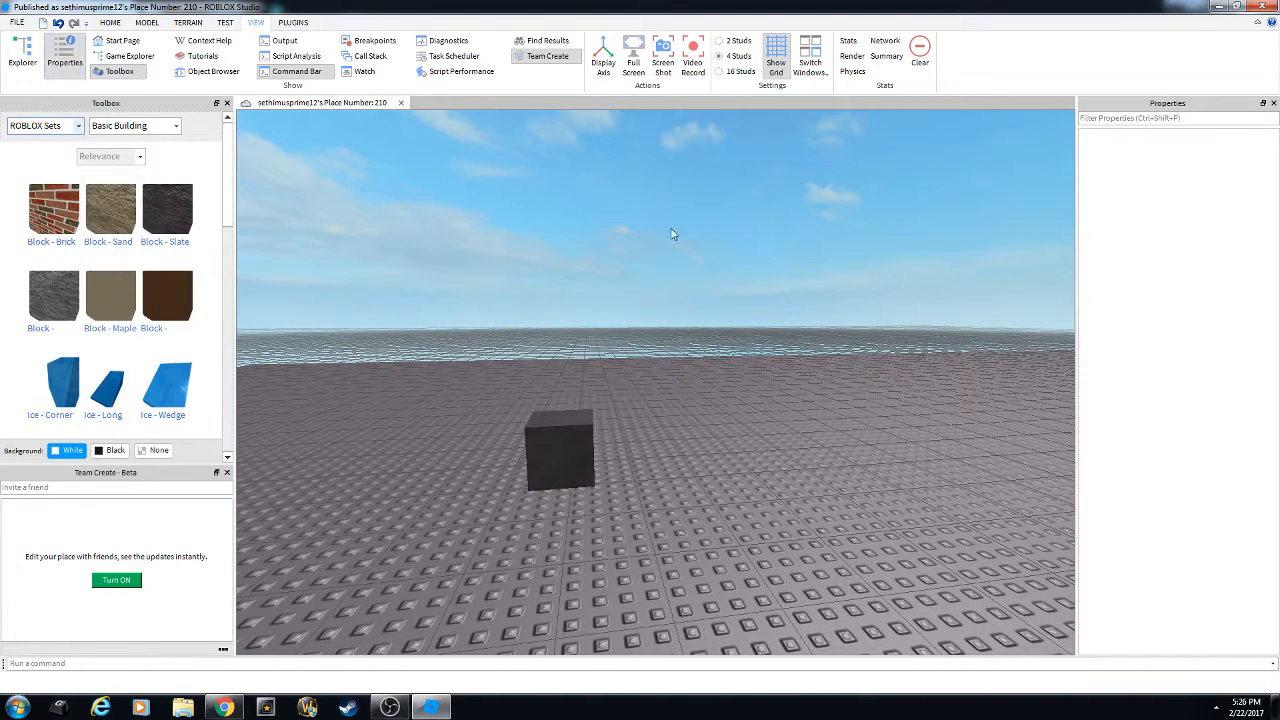
left_click(20, 56)
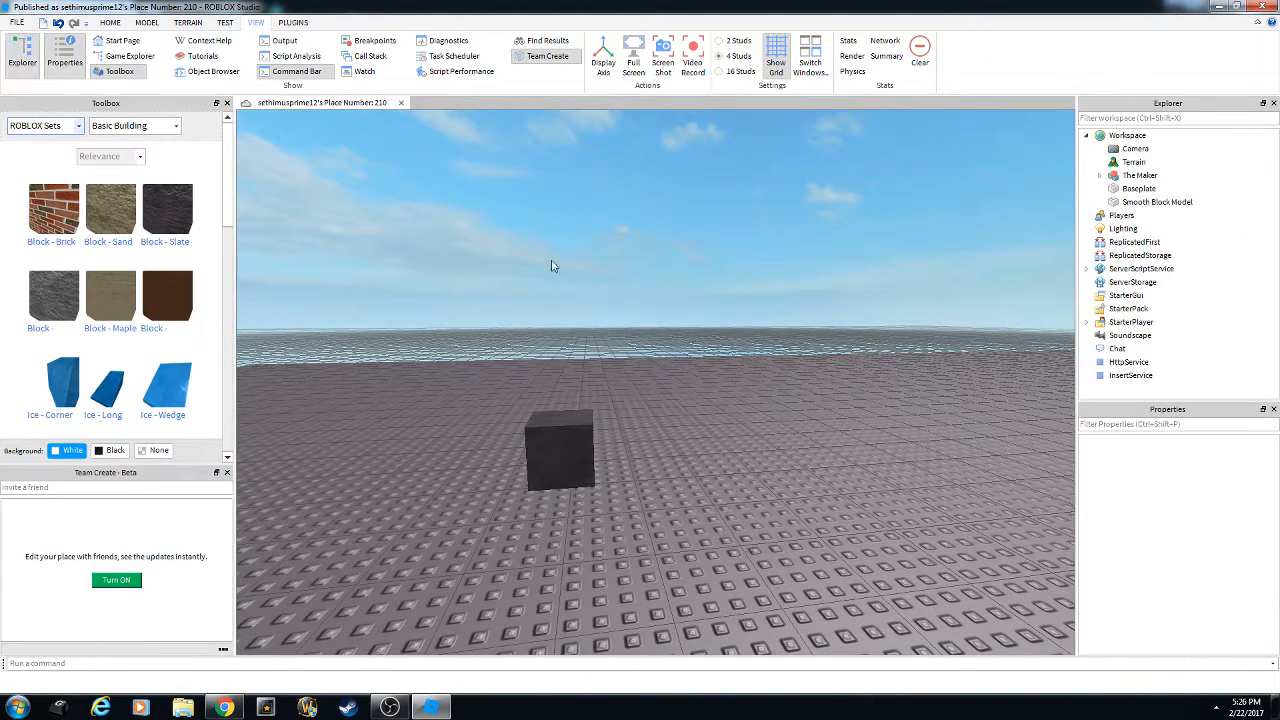
Orbit and pitch the camera around the dark Smooth Block Model.
right_click_drag(756, 356, 757, 357)
scroll(756, 357, "up", 3)
scroll(814, 331, "down", 4)
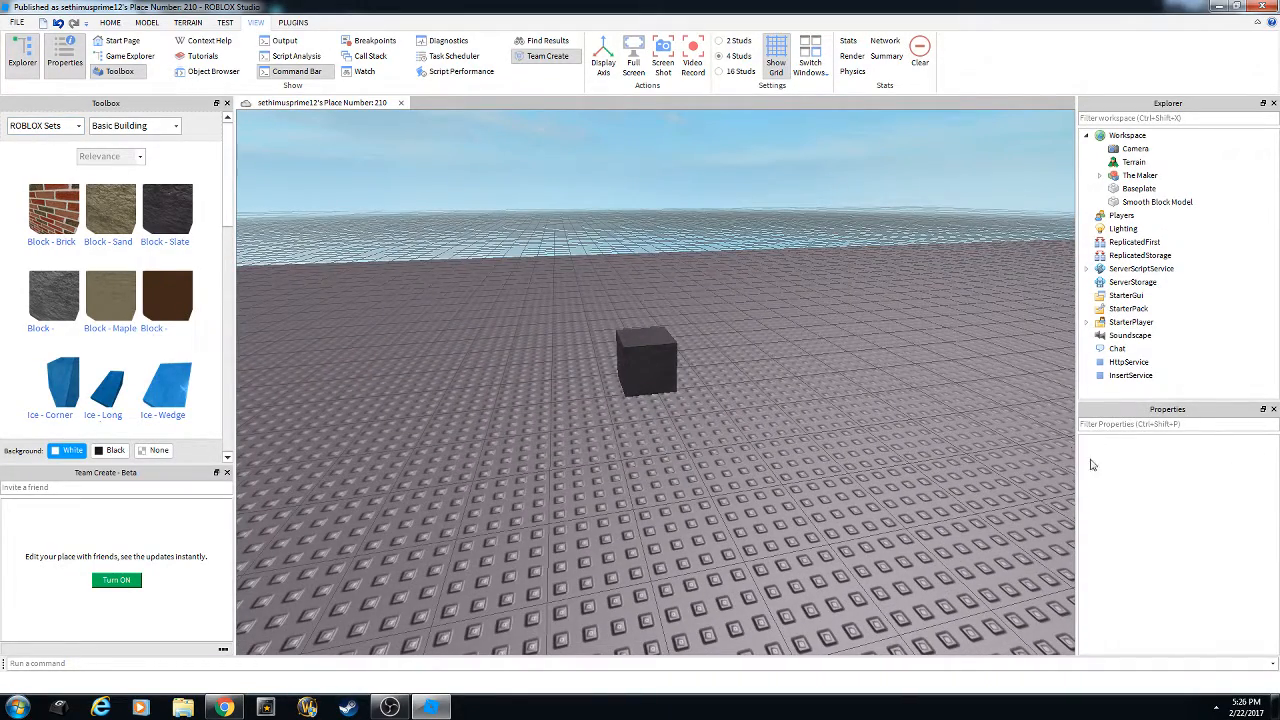
scroll(685, 420, "down", 2)
right_click_drag(685, 420, 685, 420)
scroll(685, 420, "up", 5)
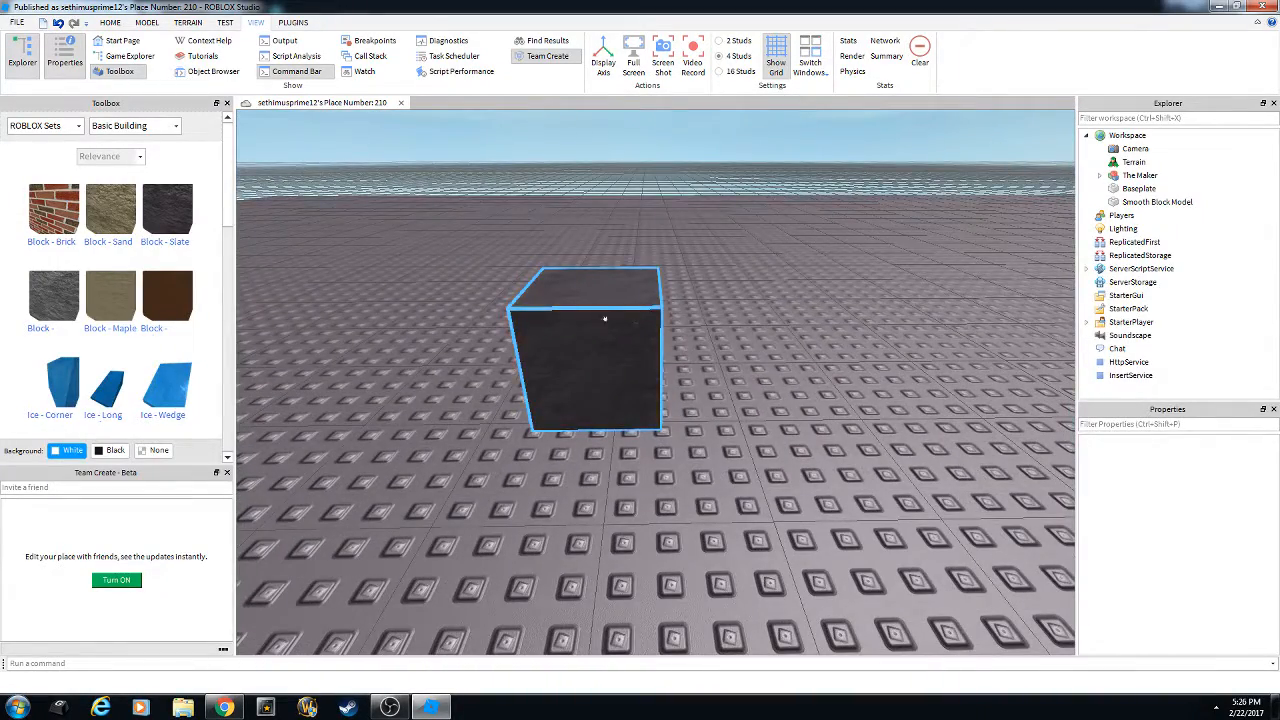
right_click_drag(605, 319, 646, 364)
scroll(646, 364, "down", 3)
scroll(680, 386, "up", 4)
right_click_drag(503, 313, 742, 486)
Zoom around the block, then open the Toolbox 'ROBLOX Sets' category dropdown.
scroll(690, 464, "down", 5)
scroll(742, 484, "up", 3)
scroll(742, 484, "up", 3)
scroll(640, 402, "up", 2)
scroll(571, 336, "down", 4)
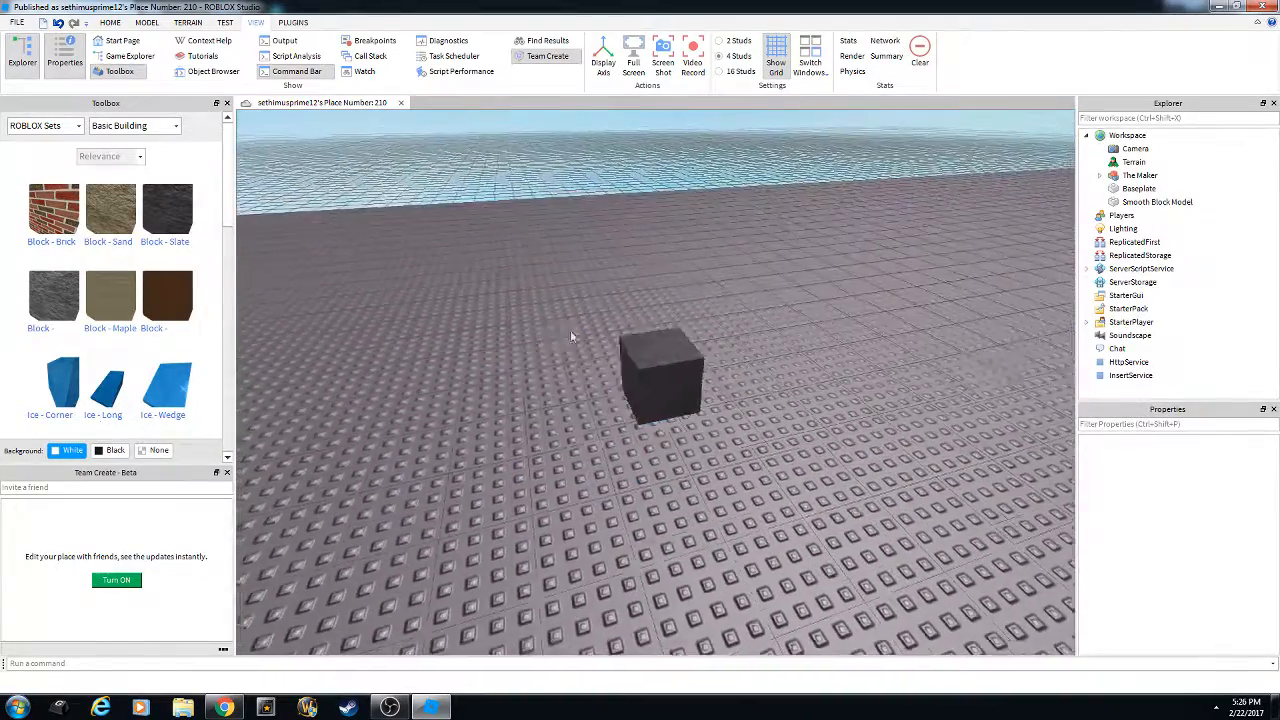
scroll(580, 390, "up", 5)
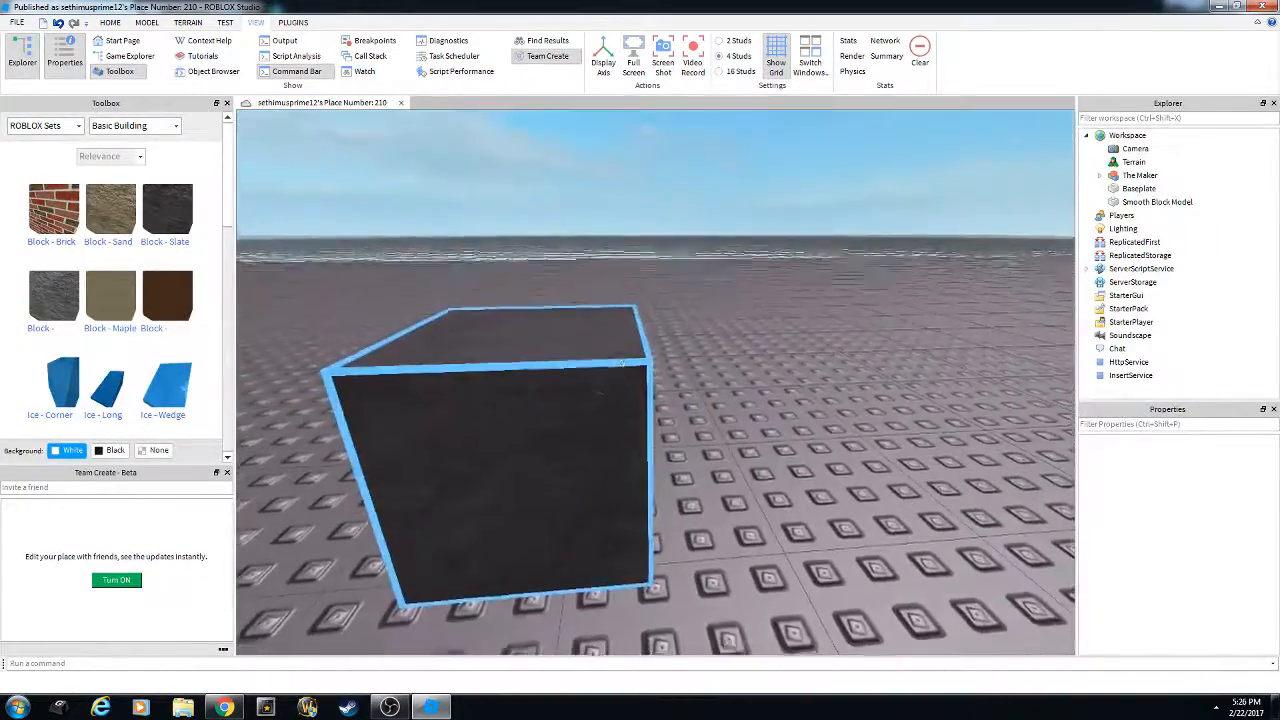
scroll(622, 363, "down", 5)
scroll(634, 375, "up", 6)
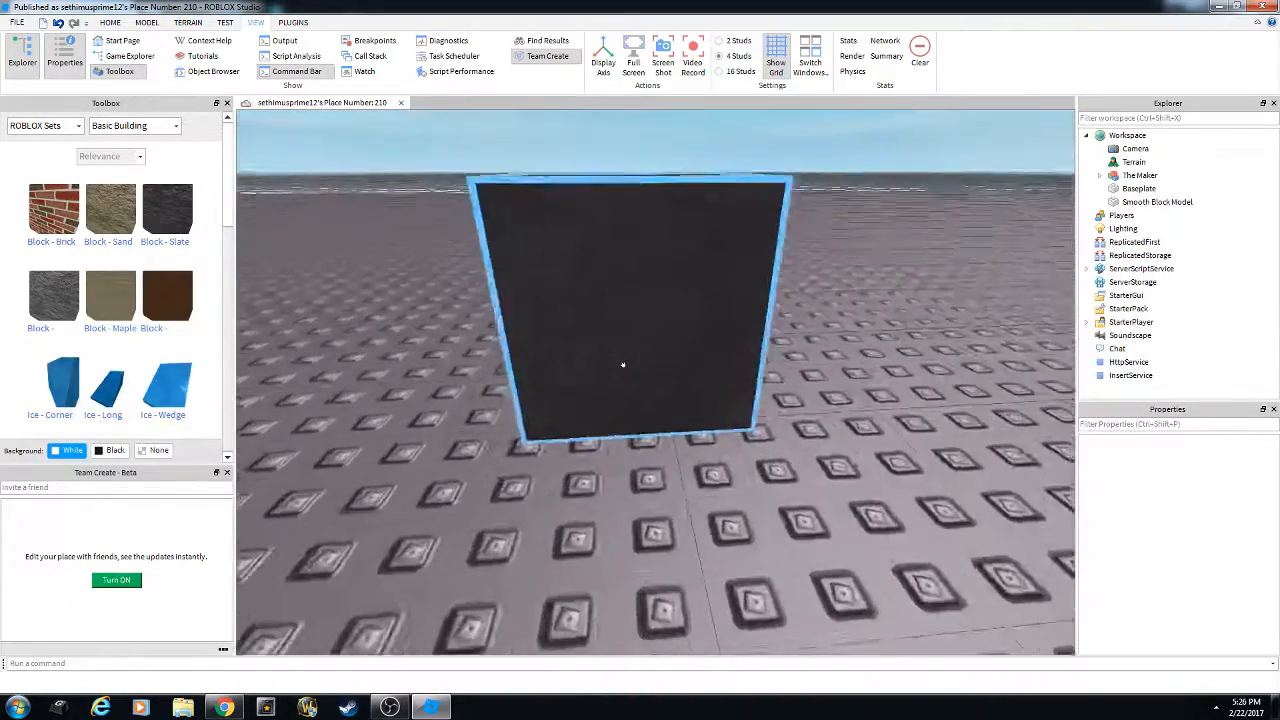
scroll(622, 365, "down", 5)
scroll(622, 365, "up", 5)
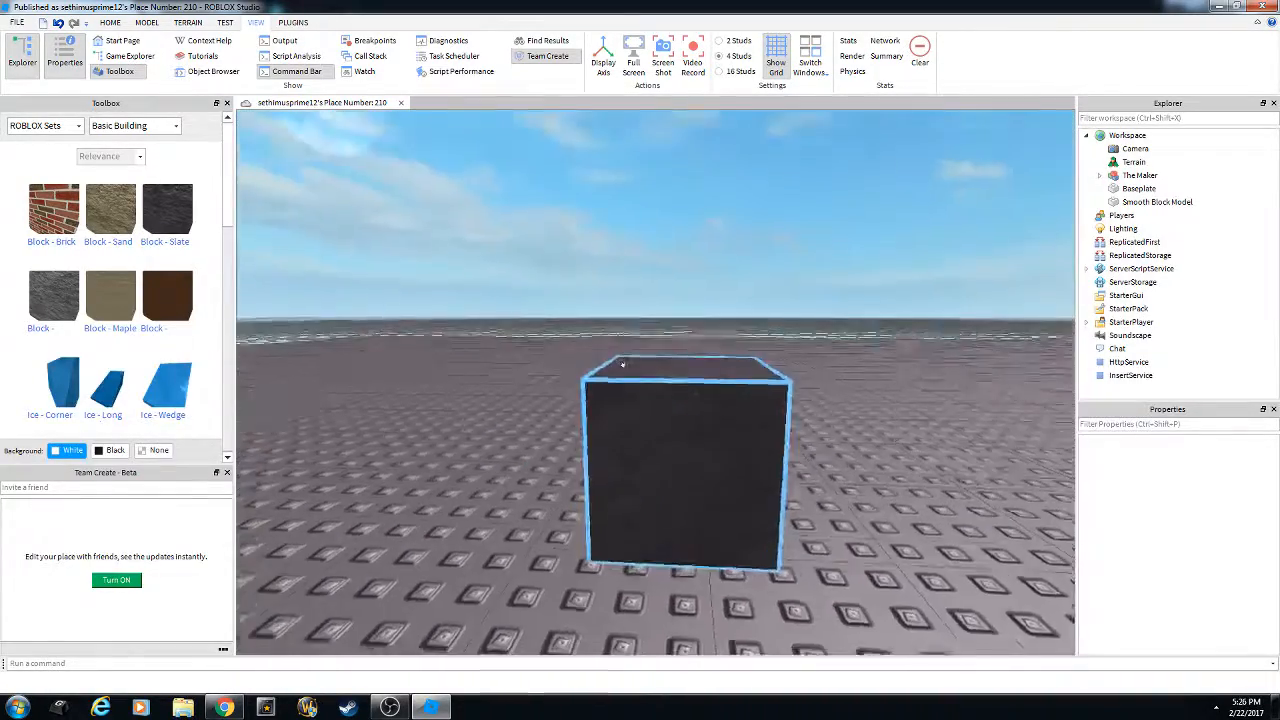
scroll(622, 365, "up", 2)
scroll(622, 365, "down", 6)
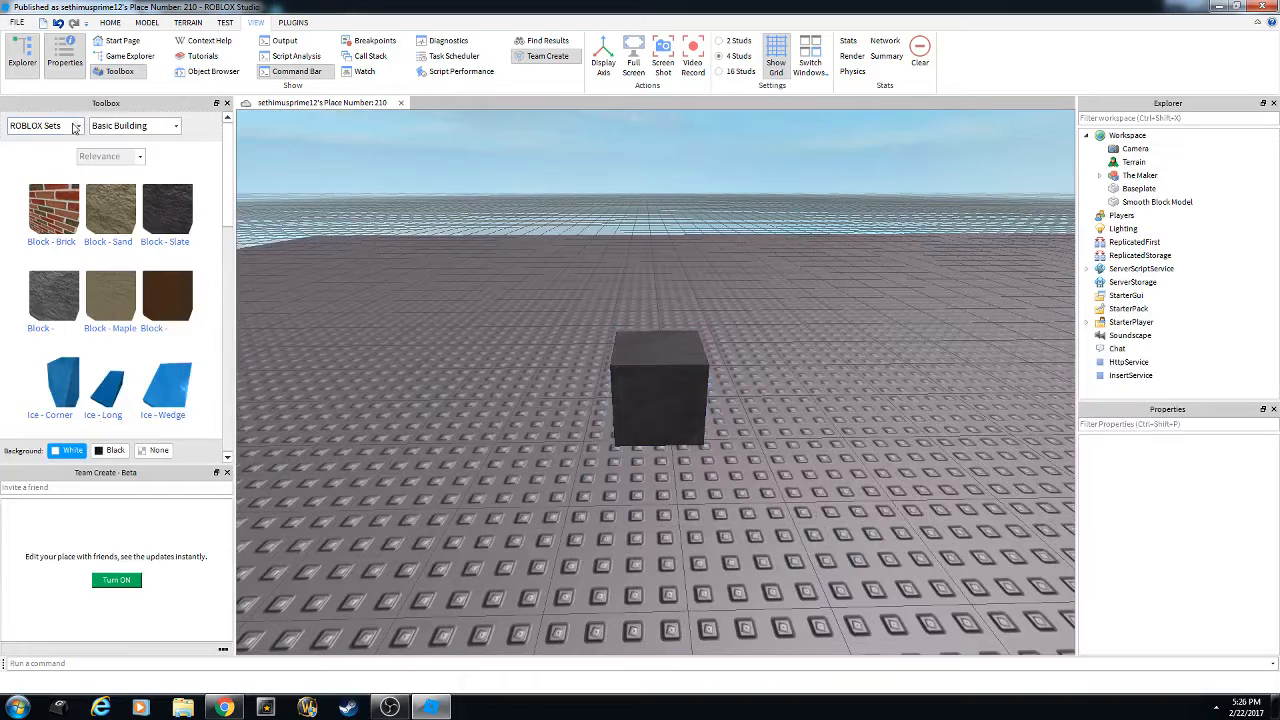
left_click(73, 127)
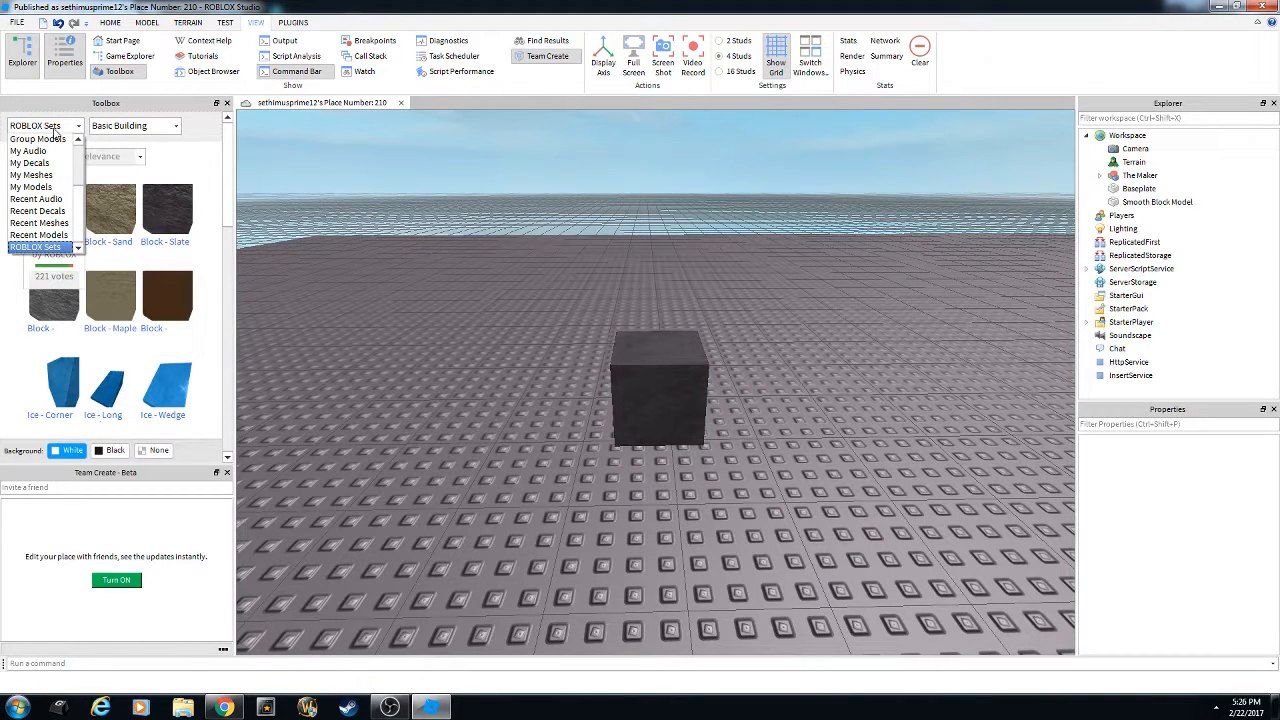
left_click(57, 130)
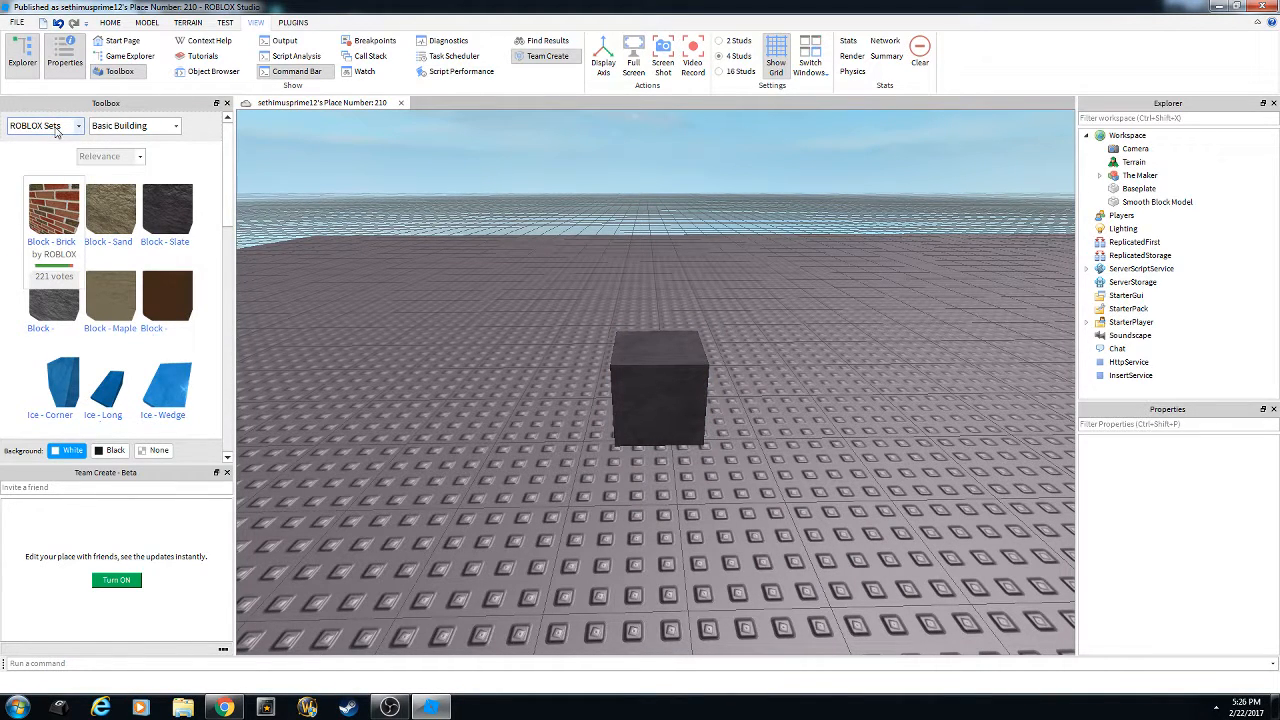
scroll(464, 303, "up", 2)
right_click_drag(464, 303, 464, 302)
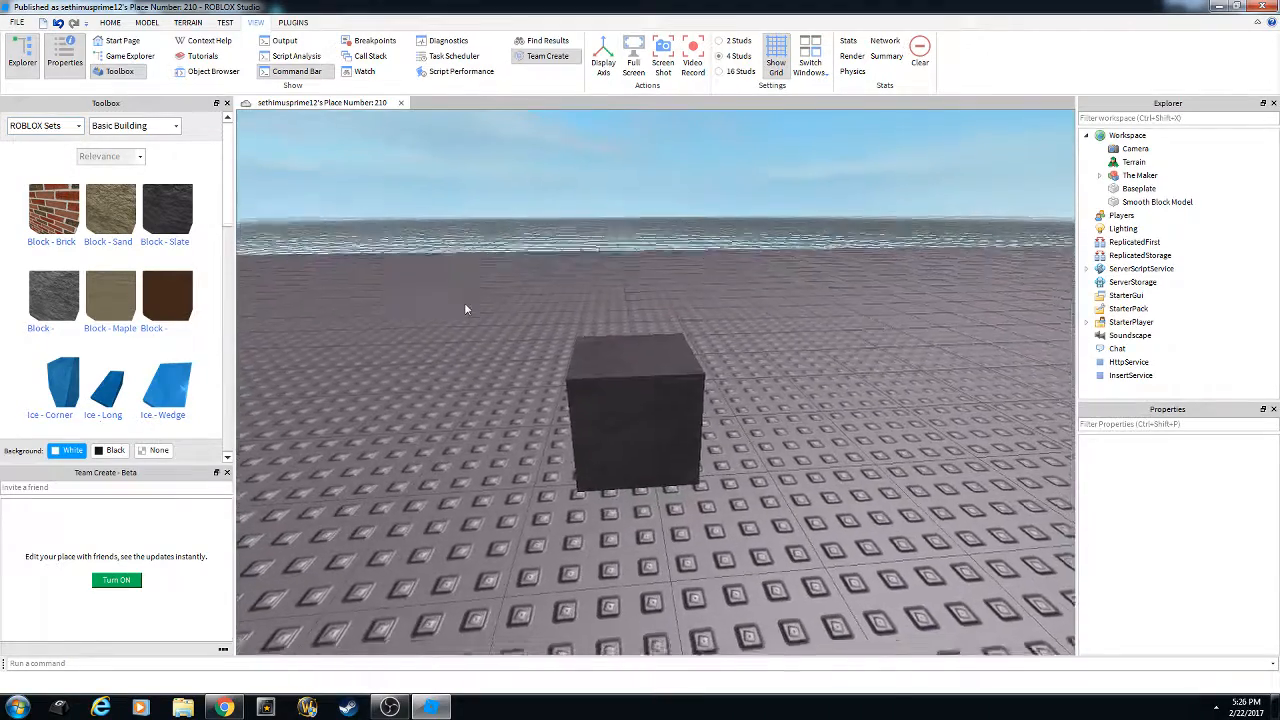
scroll(464, 302, "up", 2)
scroll(451, 304, "down", 3)
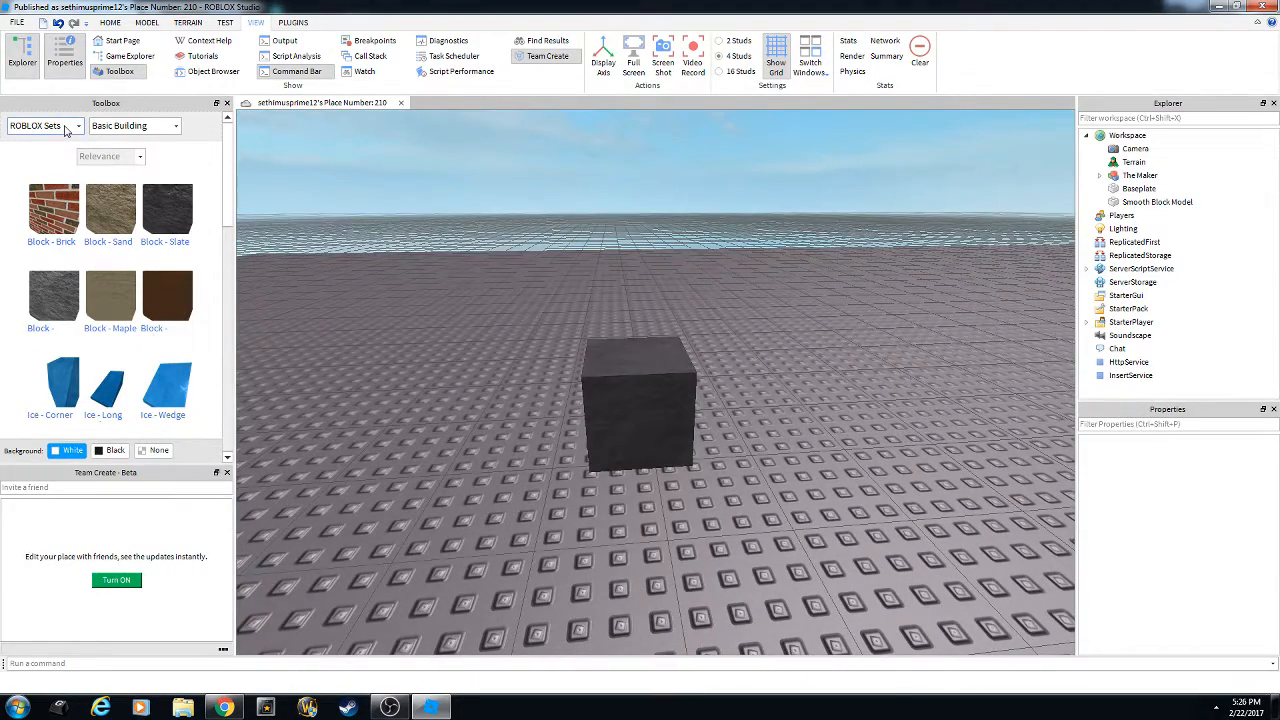
left_click(66, 130)
left_click(64, 128)
left_click(62, 128)
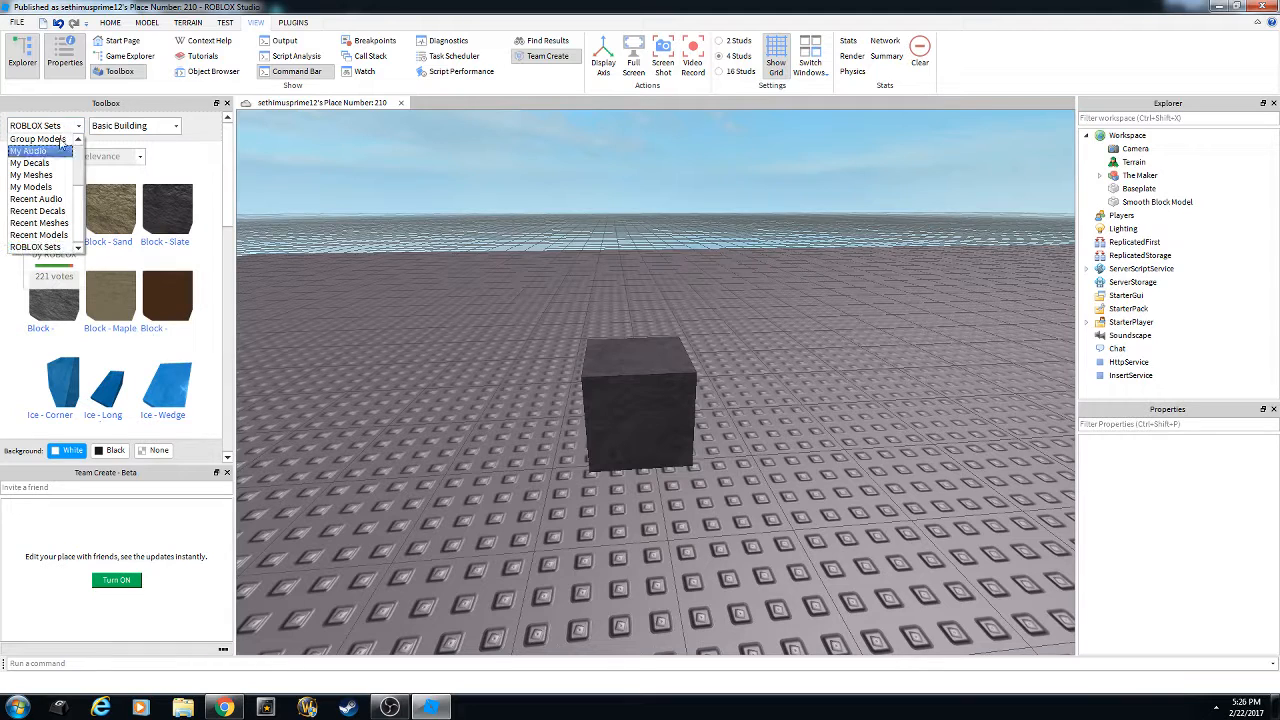
left_click(48, 247)
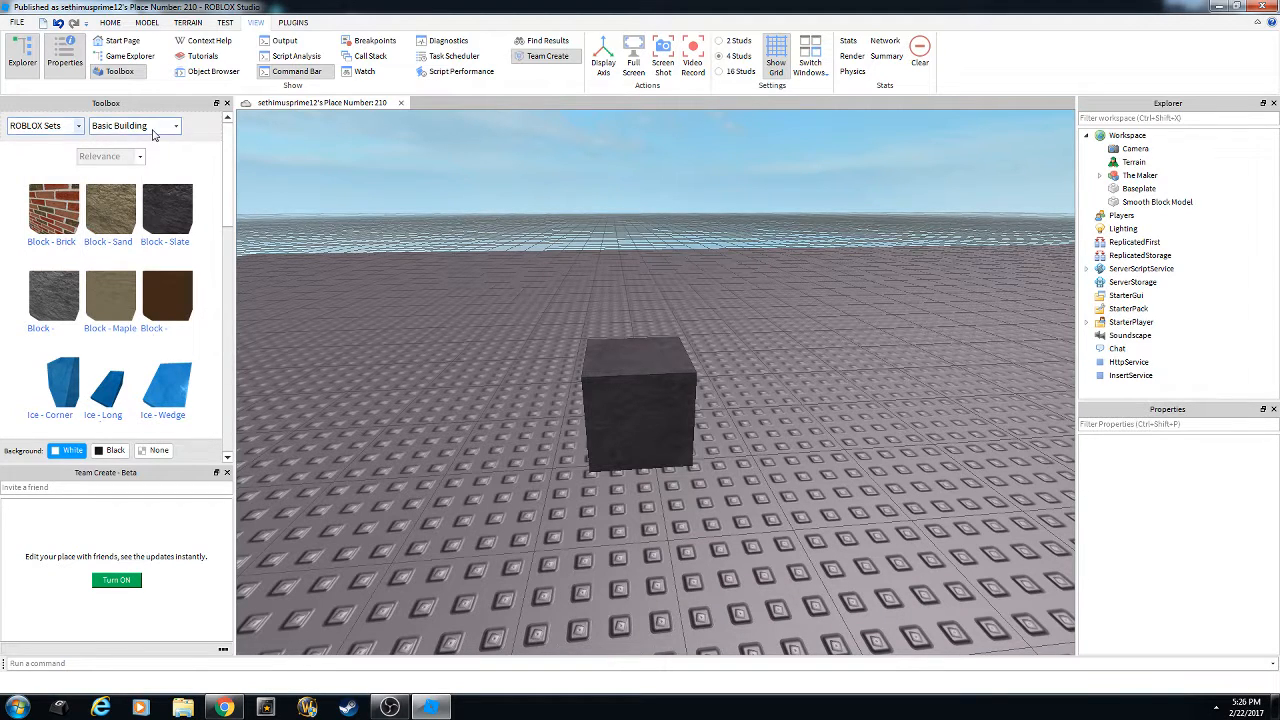
left_click(153, 130)
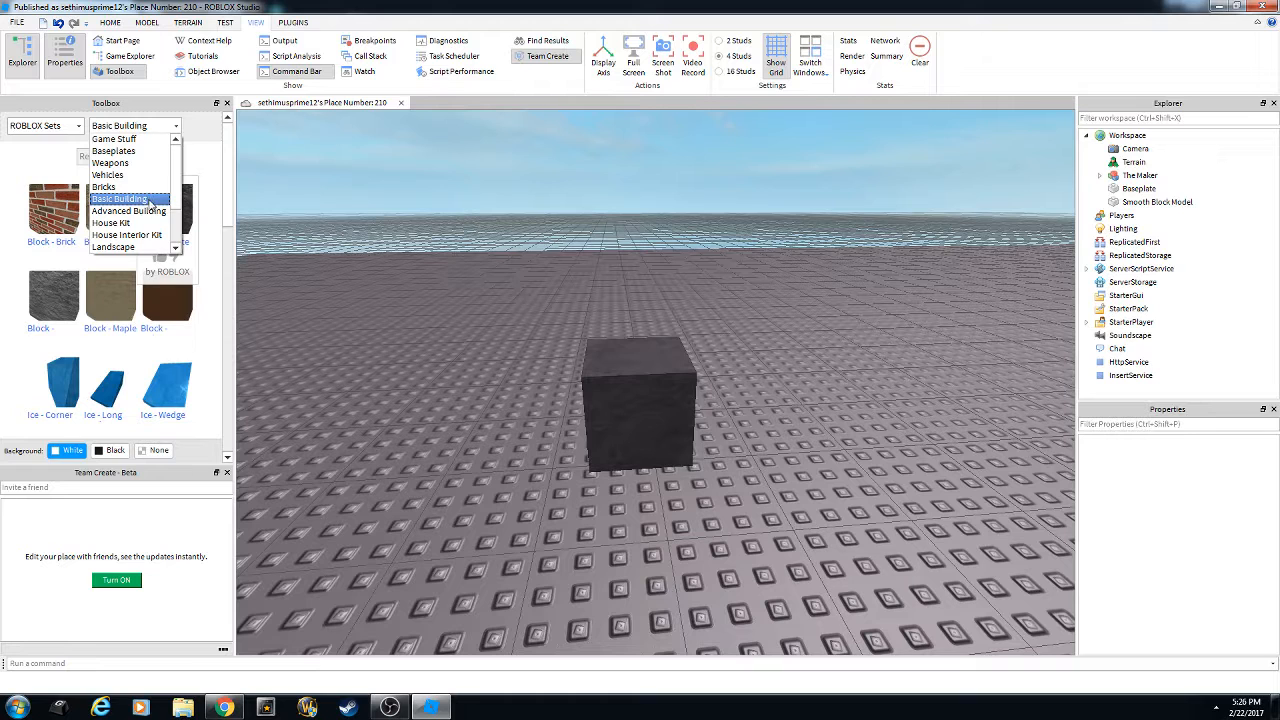
left_click(151, 201)
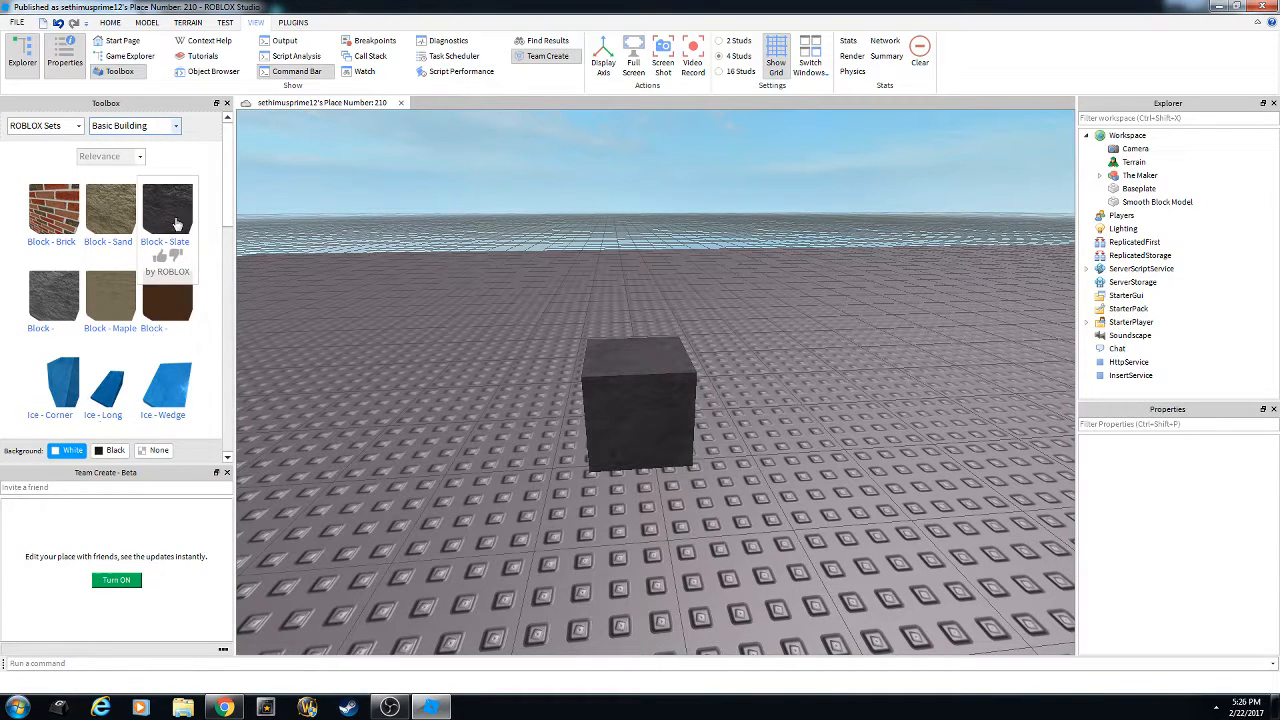
left_click_drag(173, 214, 483, 383)
key("Delete")
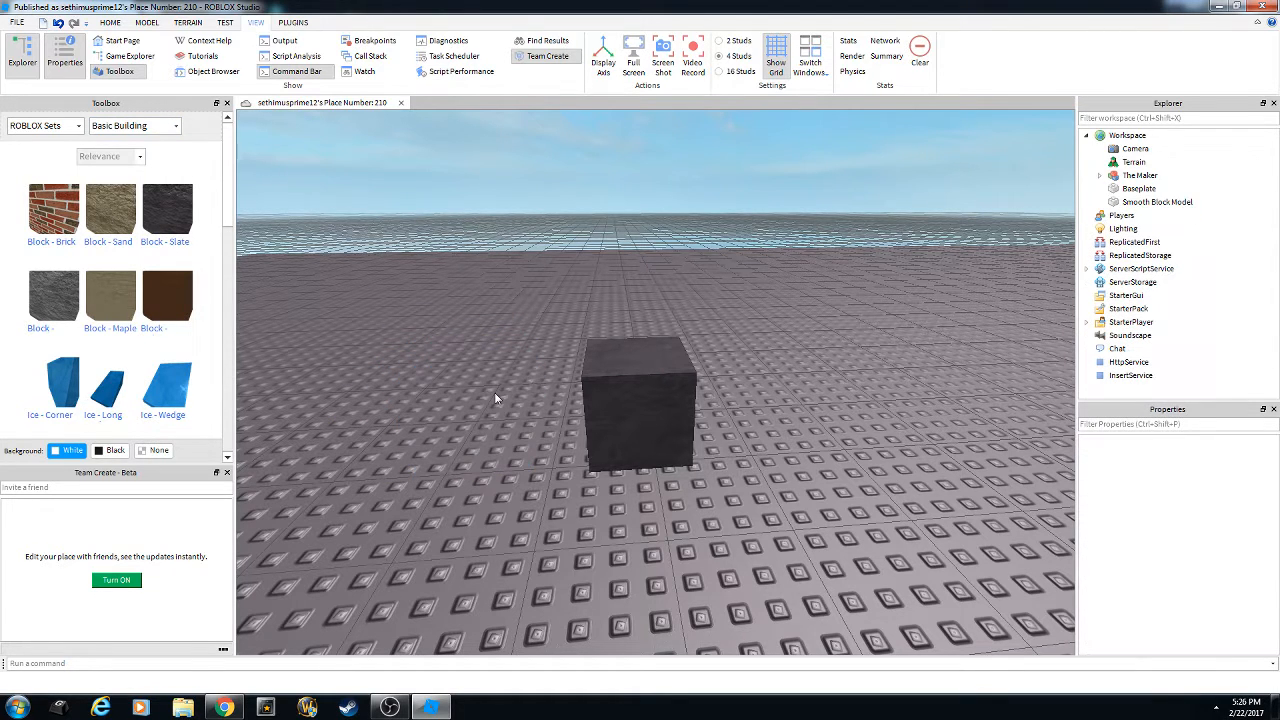
Select the Smooth Block Model and switch between the Home and Model tools.
left_click(645, 373)
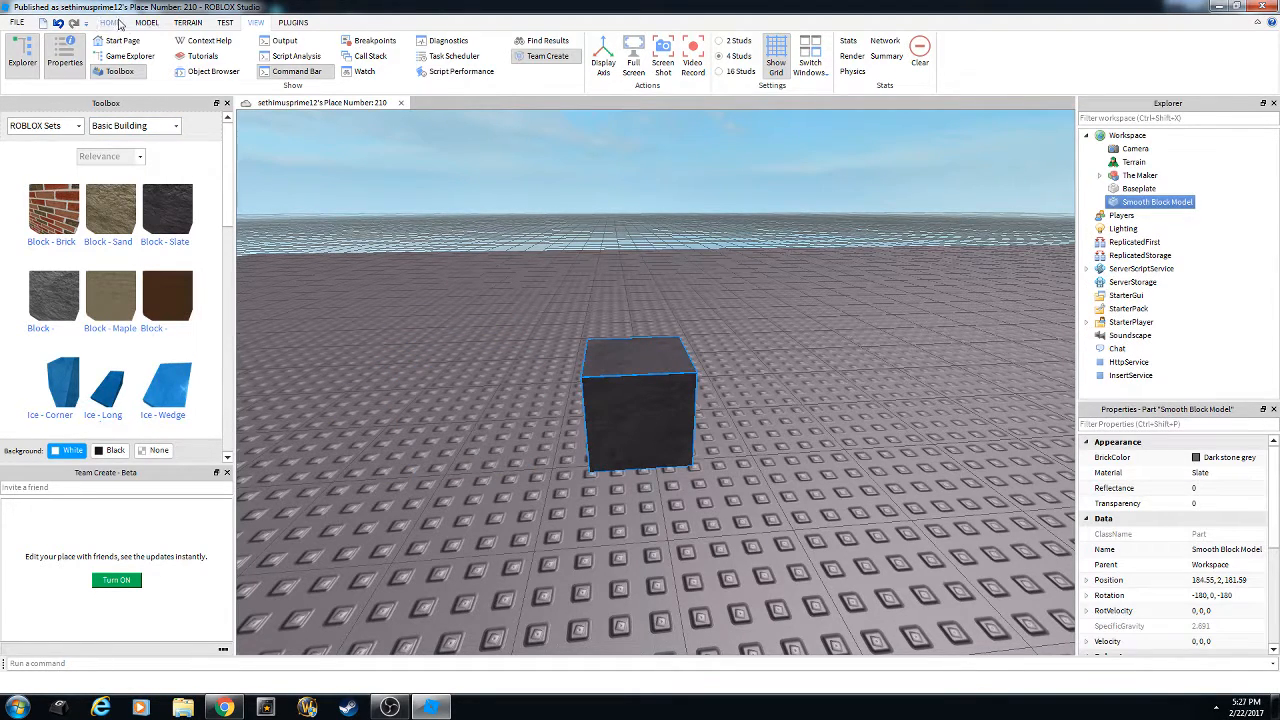
left_click(118, 23)
right_click_drag(546, 267, 570, 275)
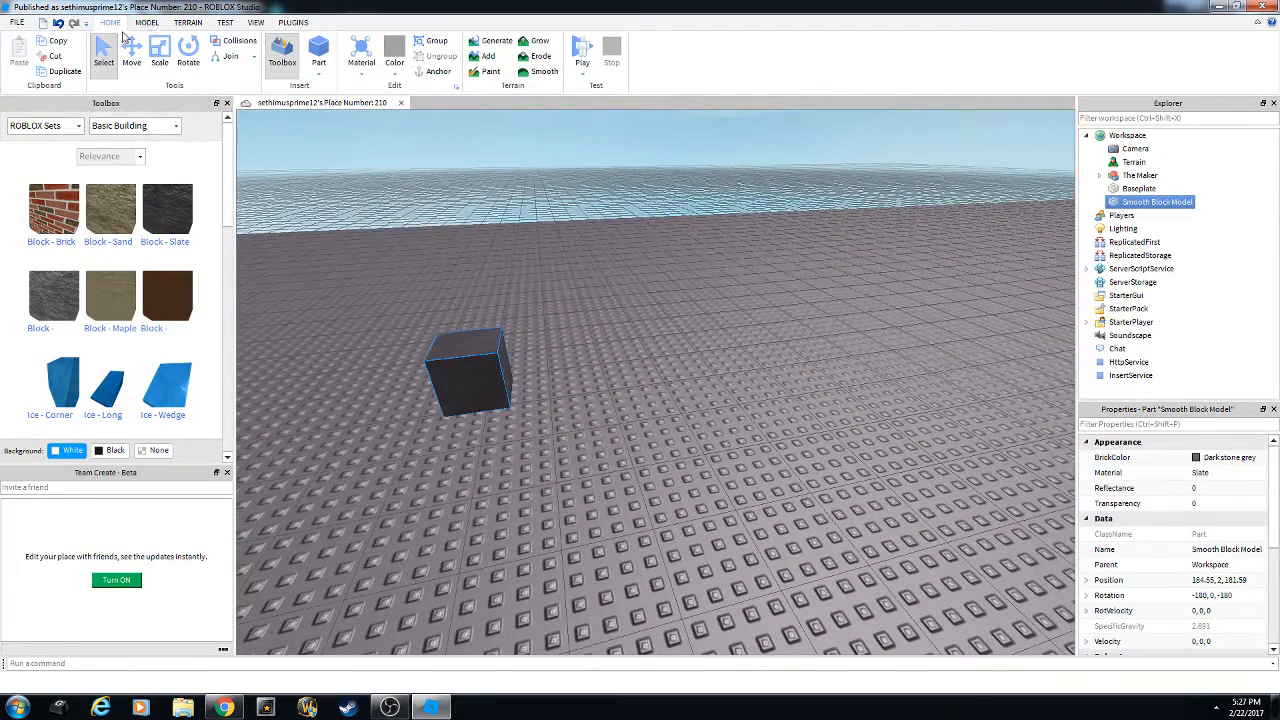
left_click(147, 23)
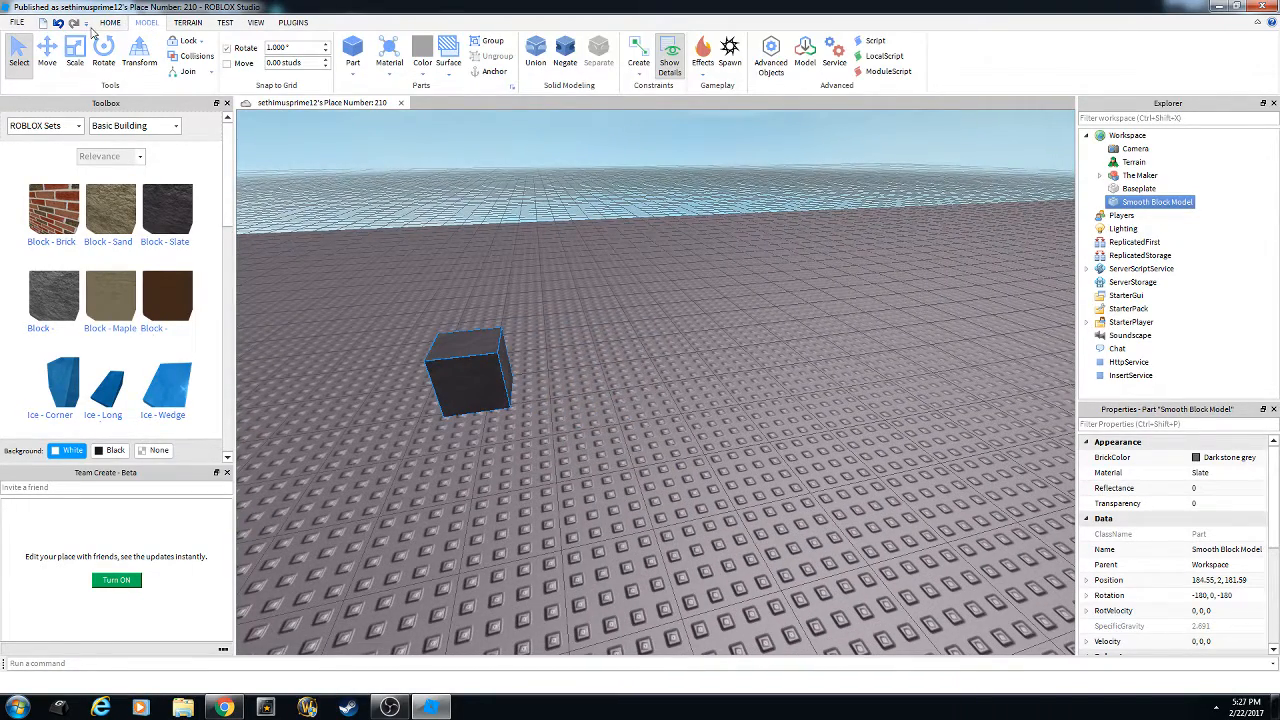
left_click(110, 23)
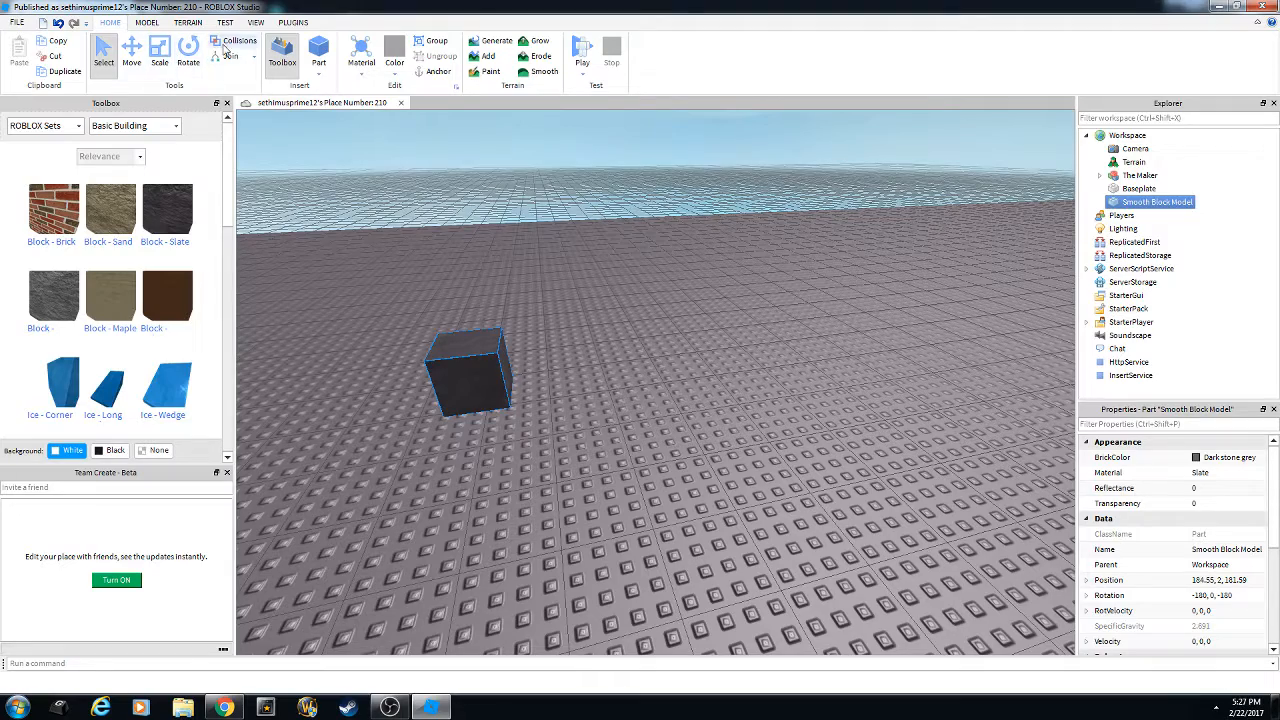
left_click(143, 24)
Drag the block across the baseplate to position 183.24, 2, 180.9.
right_click_drag(582, 205, 685, 114)
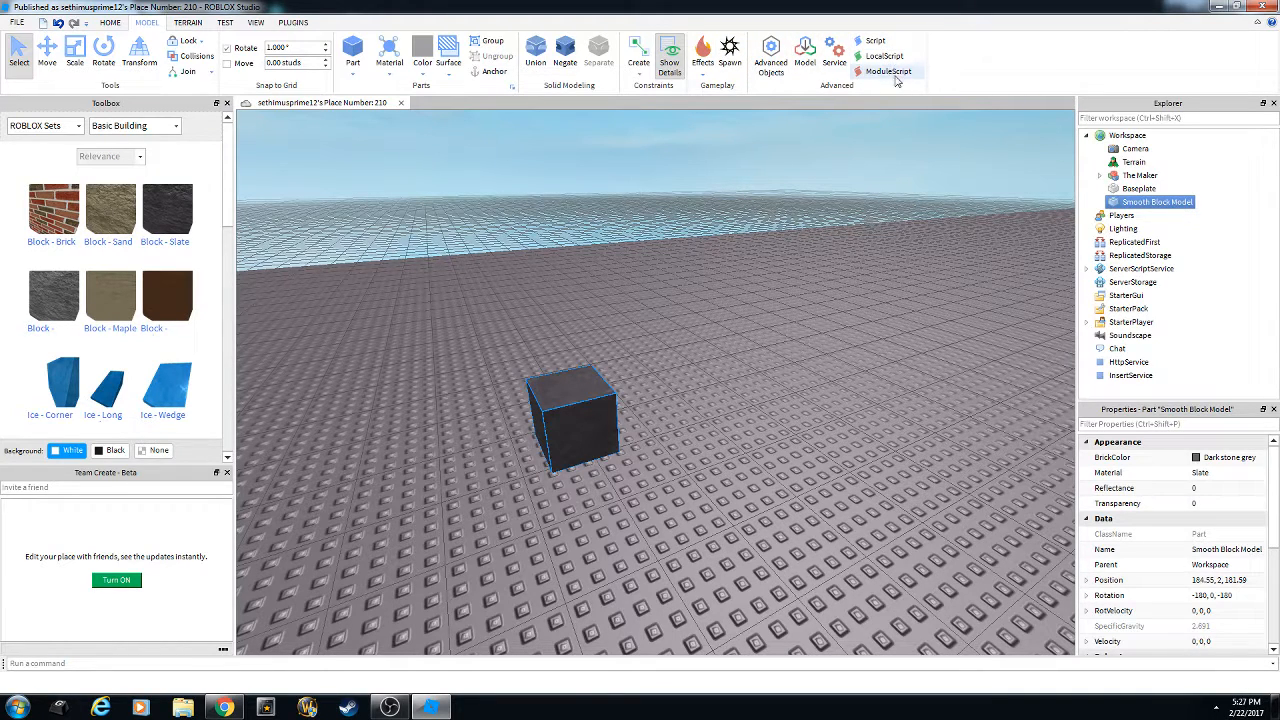
right_click_drag(776, 265, 737, 249)
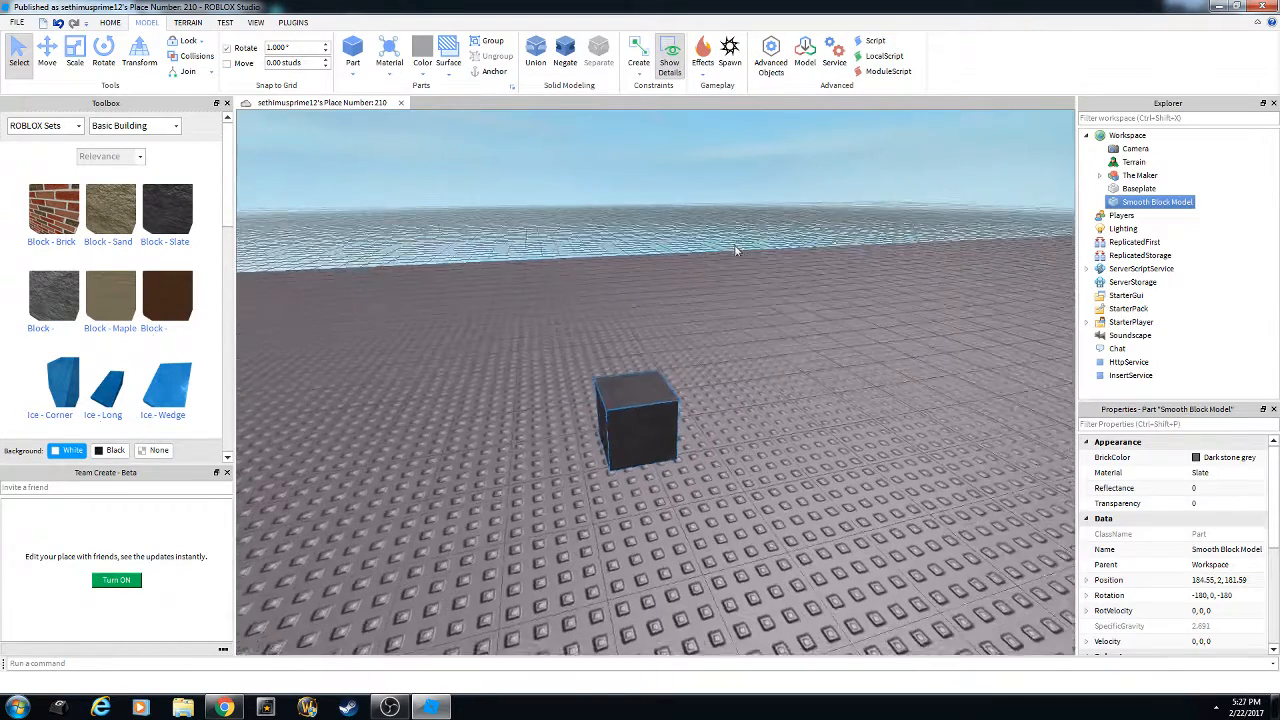
scroll(738, 247, "up", 1)
right_click_drag(608, 221, 602, 223)
left_click(112, 23)
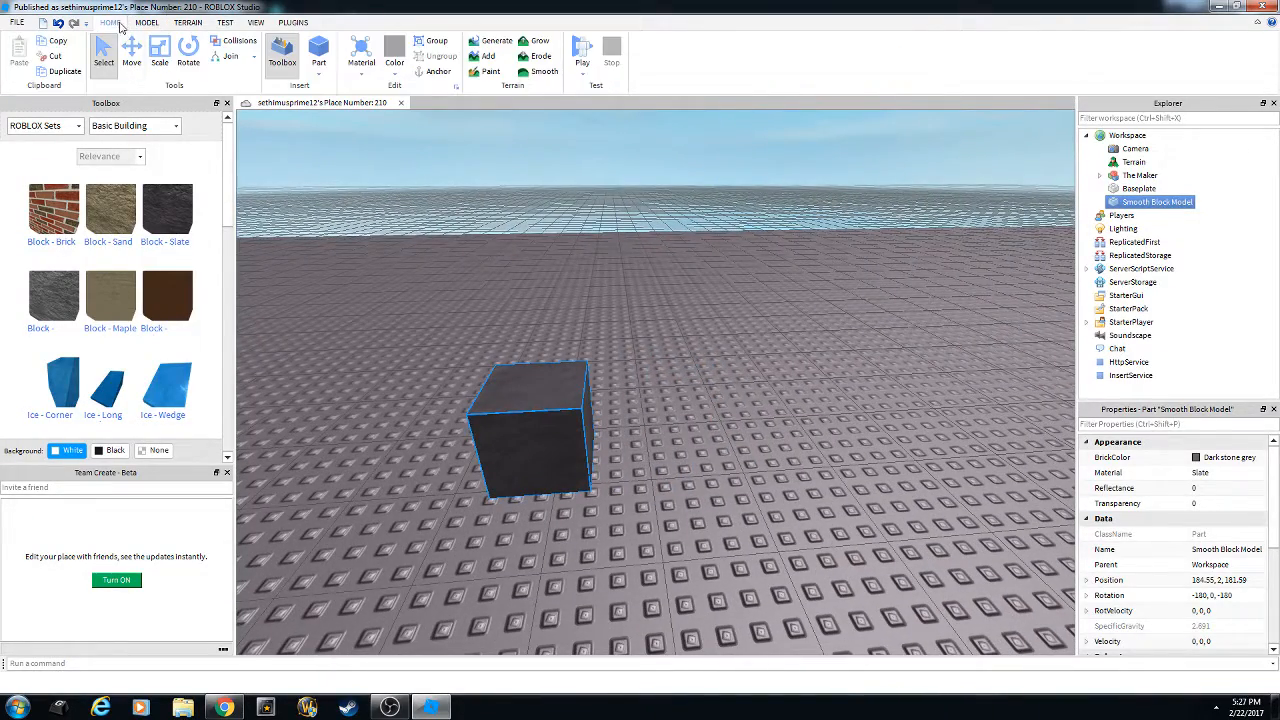
right_click_drag(423, 208, 446, 125)
right_click_drag(543, 225, 463, 204)
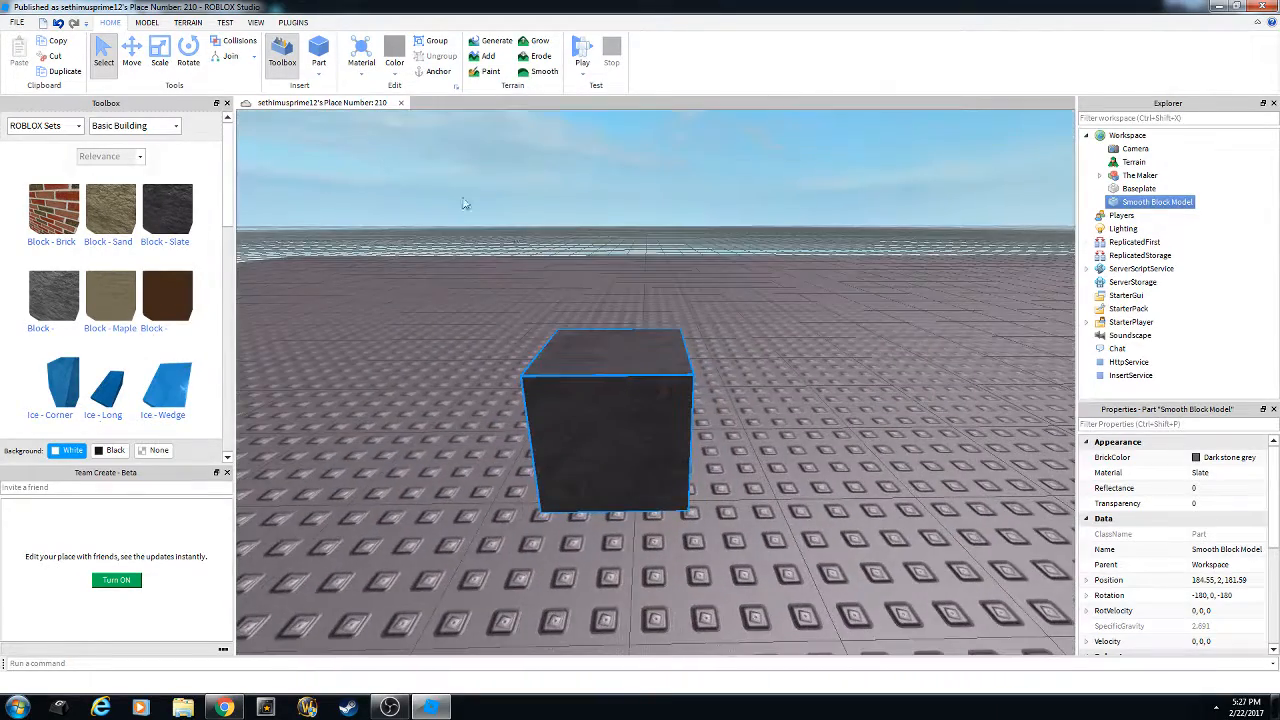
left_click_drag(562, 388, 622, 409)
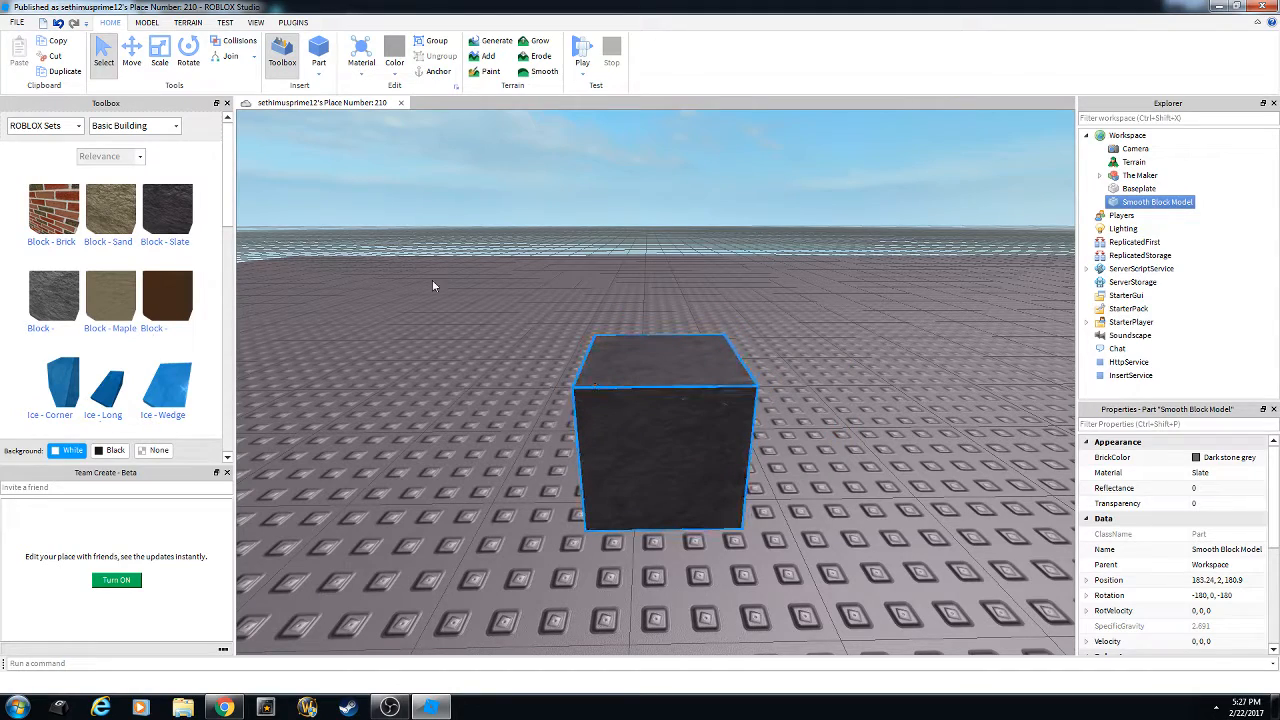
Slide the block along its axes with the Move tool, then set it back on the ground.
left_click(131, 57)
left_click_drag(830, 420, 788, 380)
mouse_move(685, 288)
left_mouse_down()
mouse_move(640, 184)
mouse_move(684, 310)
left_mouse_up()
left_click_drag(716, 396, 582, 402)
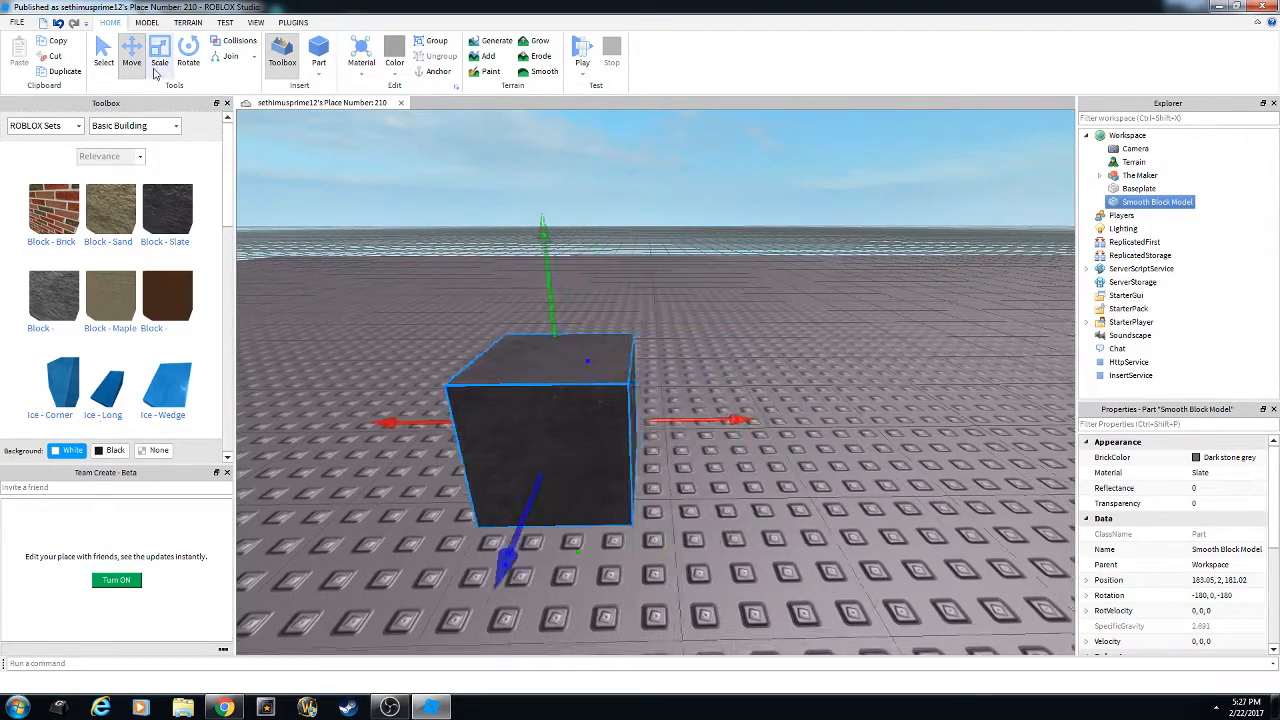
Scale the block taller, wider to the right and longer downward.
left_click(158, 60)
right_click_drag(814, 321, 813, 318)
key("s")
key("w")
left_click_drag(610, 297, 619, 168)
left_click_drag(751, 371, 896, 376)
left_click_drag(691, 540, 698, 615)
Trim the block's bottom and bring its lower edge back to ground level.
key("d")
right_click_drag(706, 565, 707, 566)
key("w")
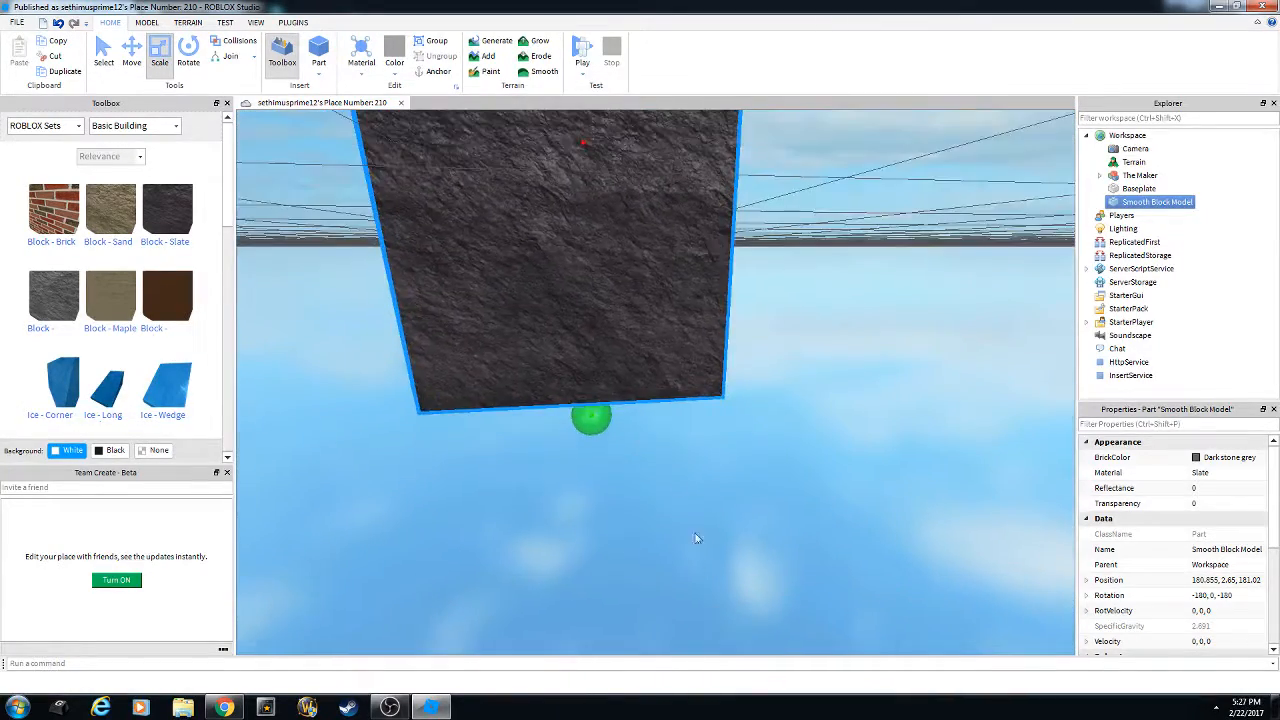
left_click_drag(588, 412, 551, 292)
right_click_drag(551, 292, 552, 297)
key("w")
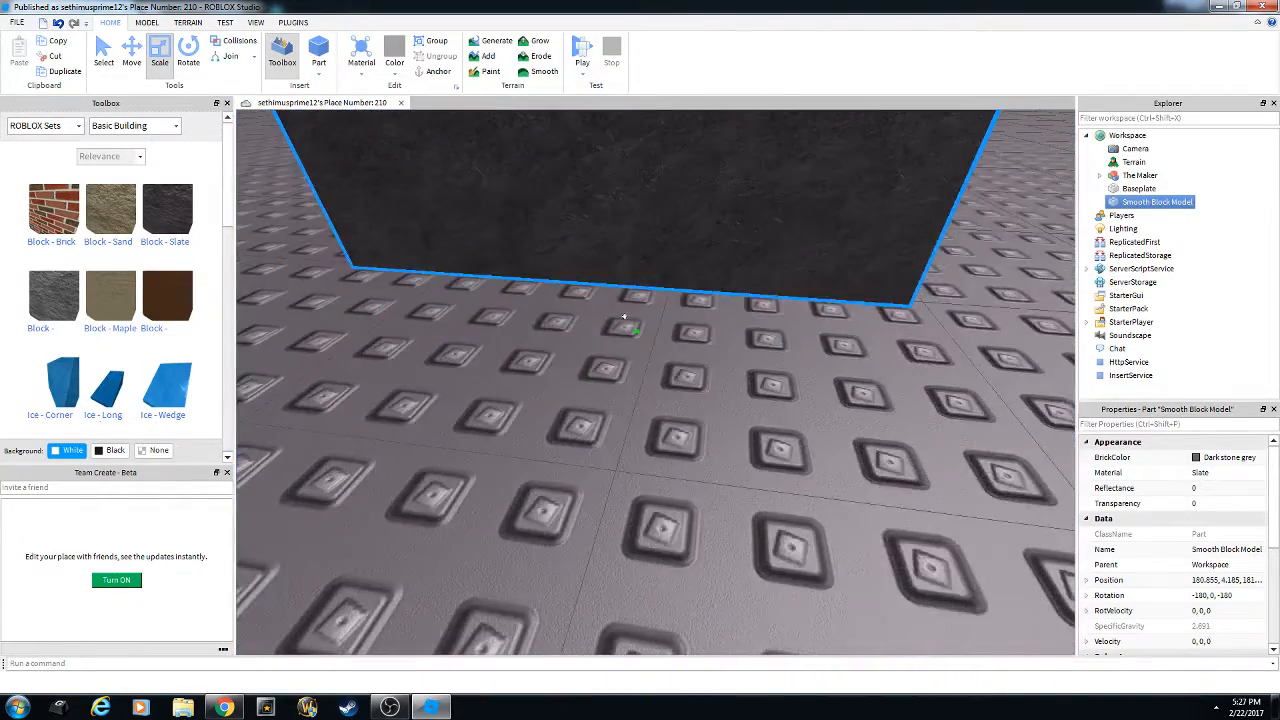
left_click_drag(624, 317, 645, 350)
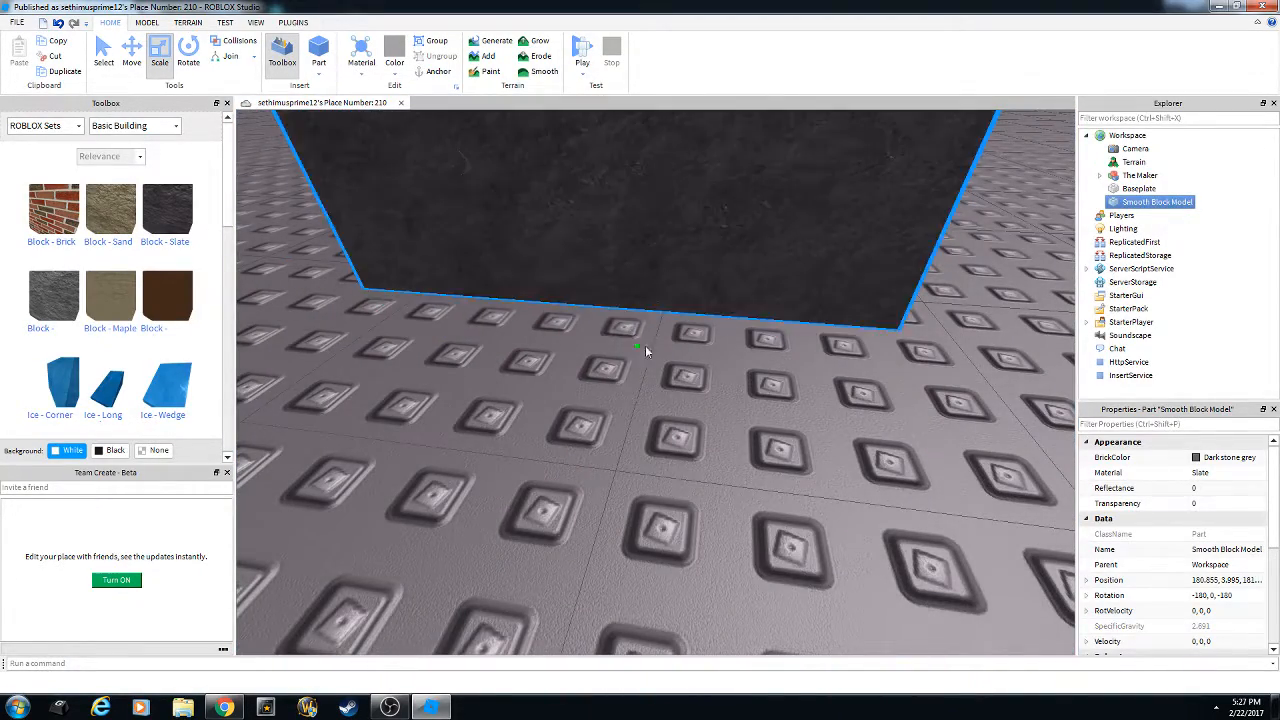
key("s")
right_click_drag(627, 341, 574, 297)
key("w")
key("s")
Rotate the block about 41 degrees.
left_click(187, 64)
right_click_drag(665, 302, 694, 361)
key("w")
key("e")
key("s")
left_click_drag(432, 178, 317, 218)
Fly the camera around the tilted block to inspect it from all sides.
key("s")
right_click_drag(556, 298, 616, 344)
key("a")
key("s")
key("w")
key("d")
key("s")
key("w")
key("d")
key("a")
key("w")
key("d")
key("s")
key("s")
key("w")
Raise the block high above the baseplate to Y 62.865.
key("s")
left_click(129, 69)
key("s")
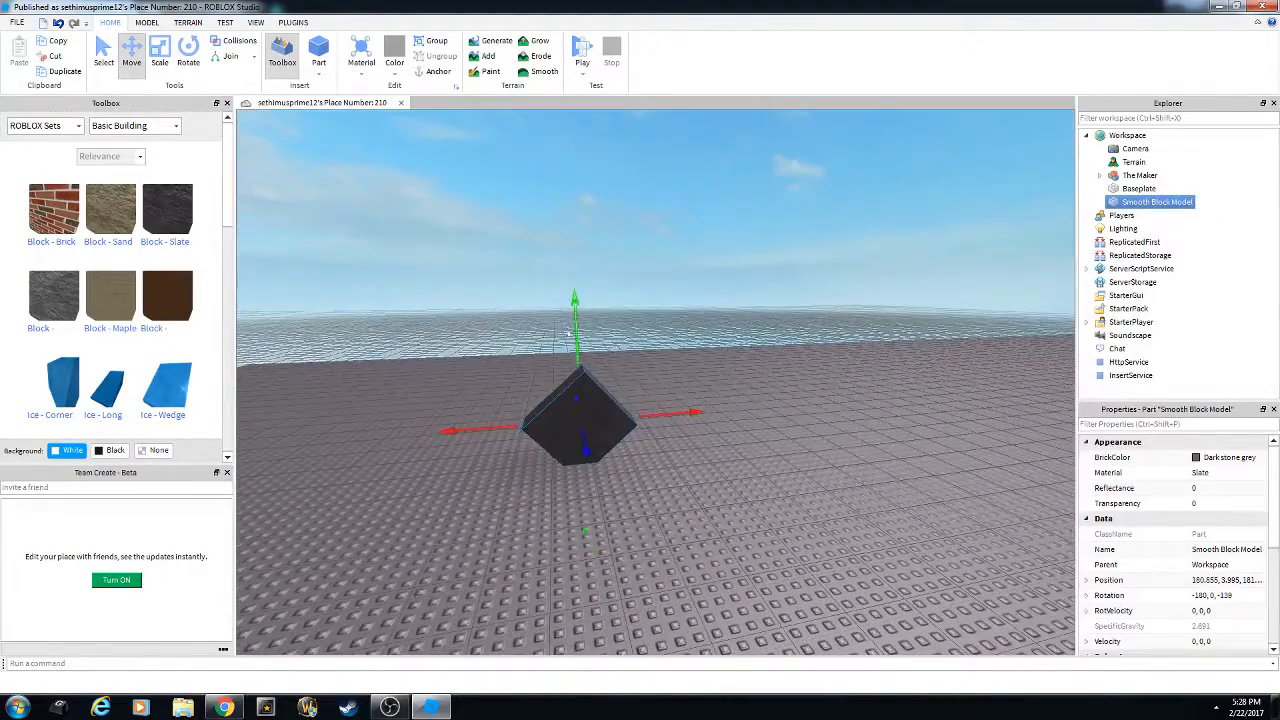
left_click_drag(576, 322, 591, 214)
right_click_drag(600, 288, 612, 301)
key("s")
left_click_drag(628, 279, 629, 143)
right_click_drag(650, 308, 656, 320)
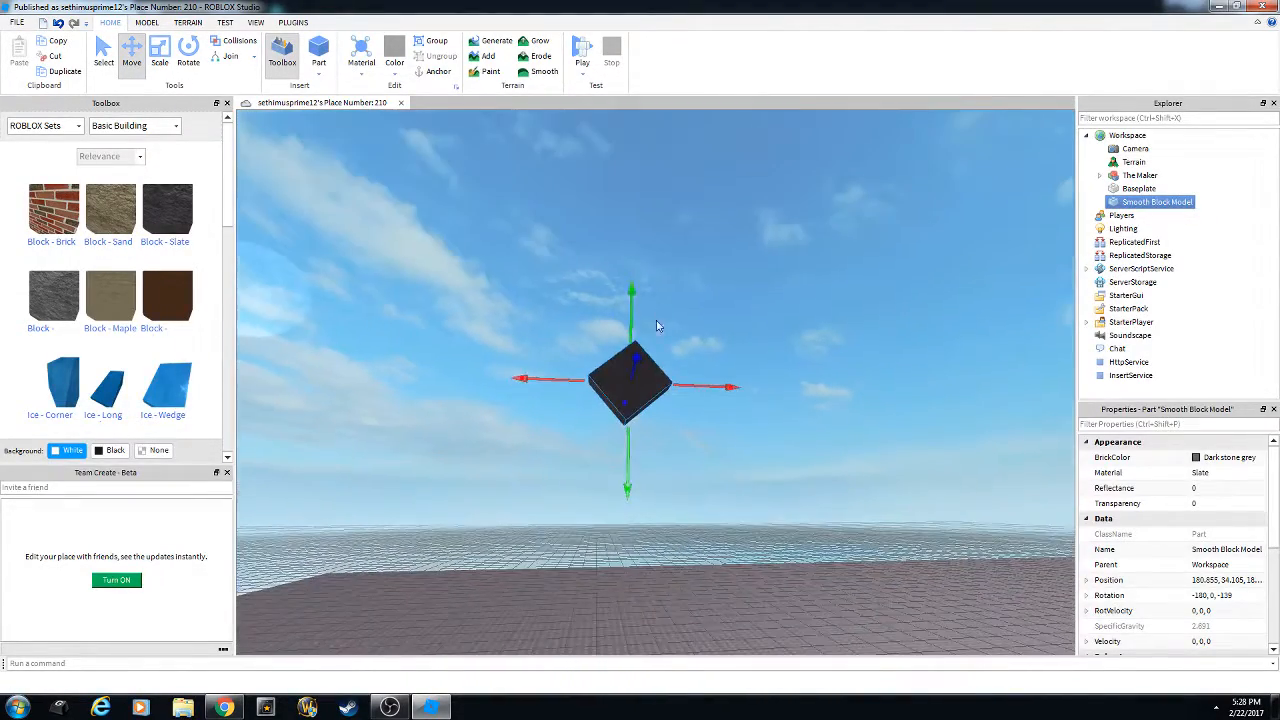
left_click_drag(631, 294, 635, 141)
right_click_drag(688, 395, 691, 402)
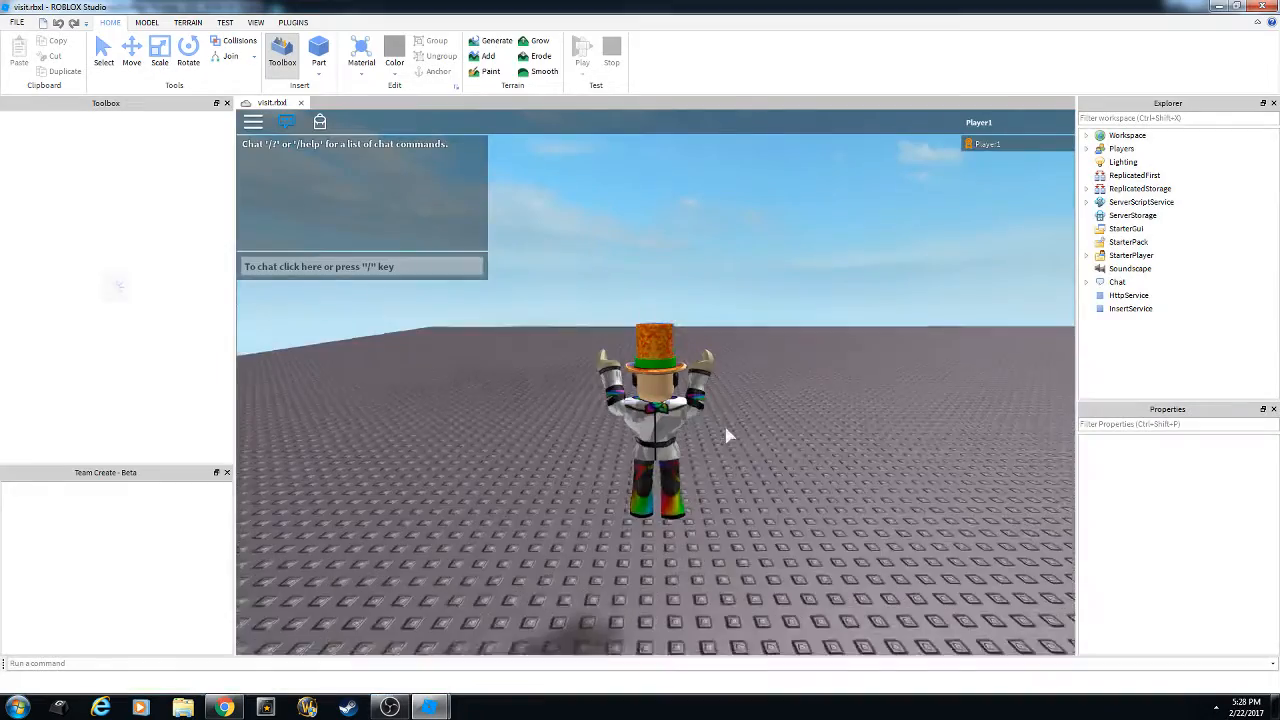
right_click_drag(715, 396, 670, 417)
key("w")
scroll(714, 394, "down", 3)
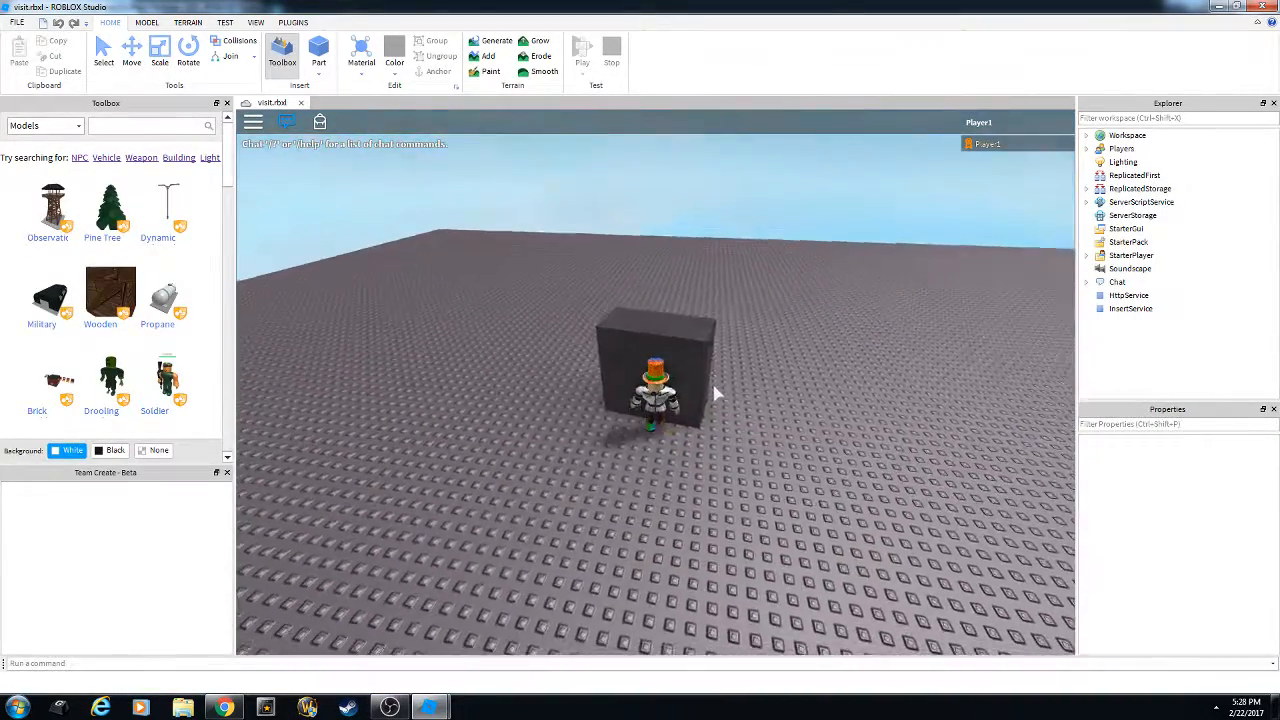
scroll(714, 394, "down", 1)
key("d")
scroll(670, 417, "up", 7)
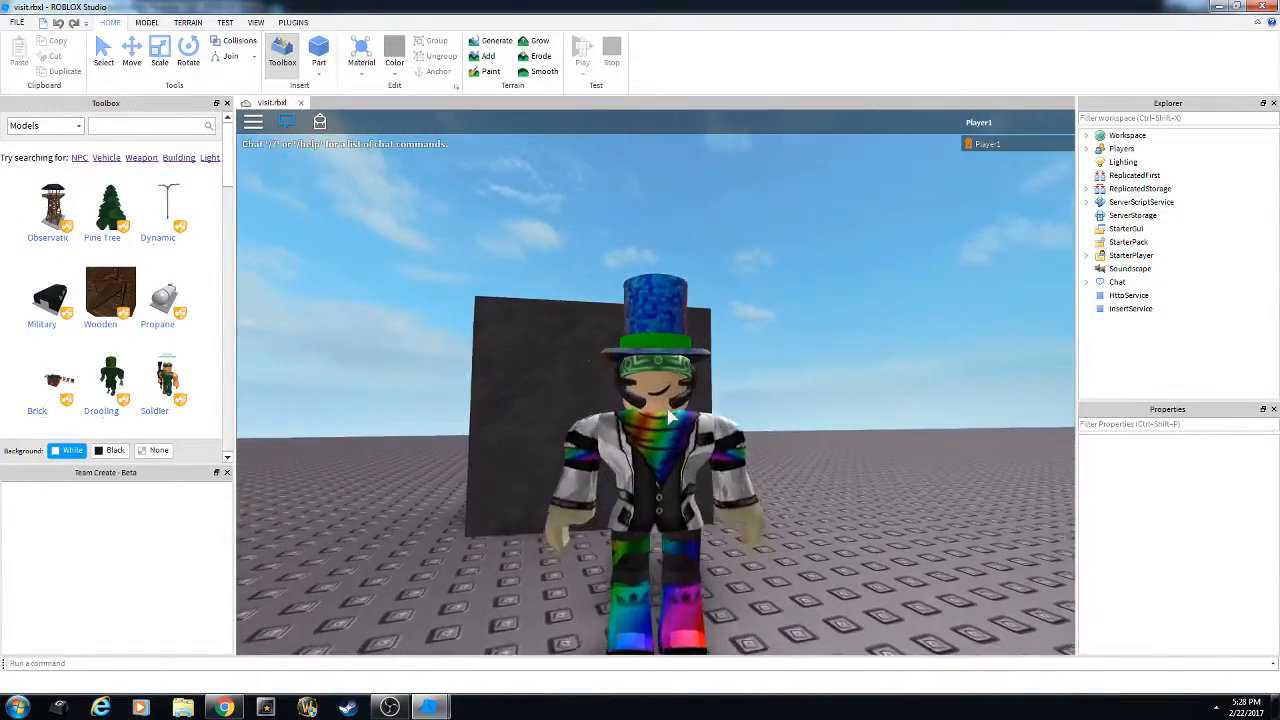
key("w")
scroll(670, 417, "down", 3)
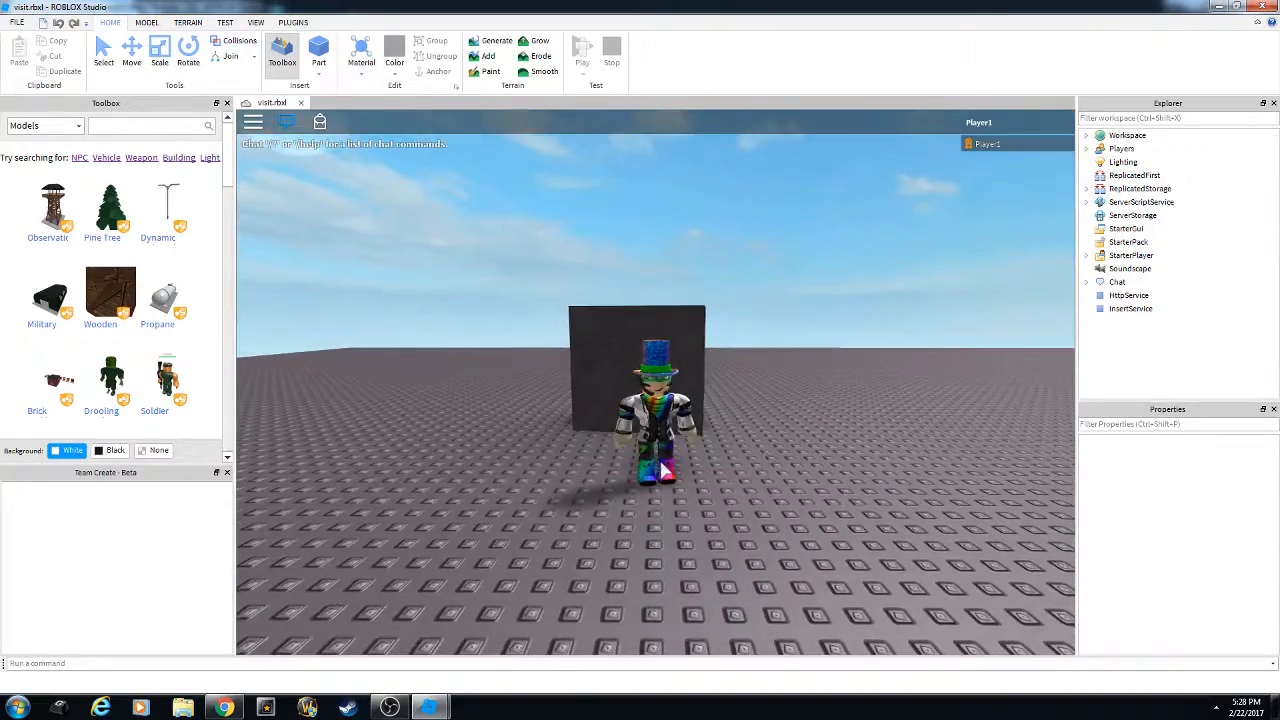
key("Escape")
key("l")
left_click(600, 326)
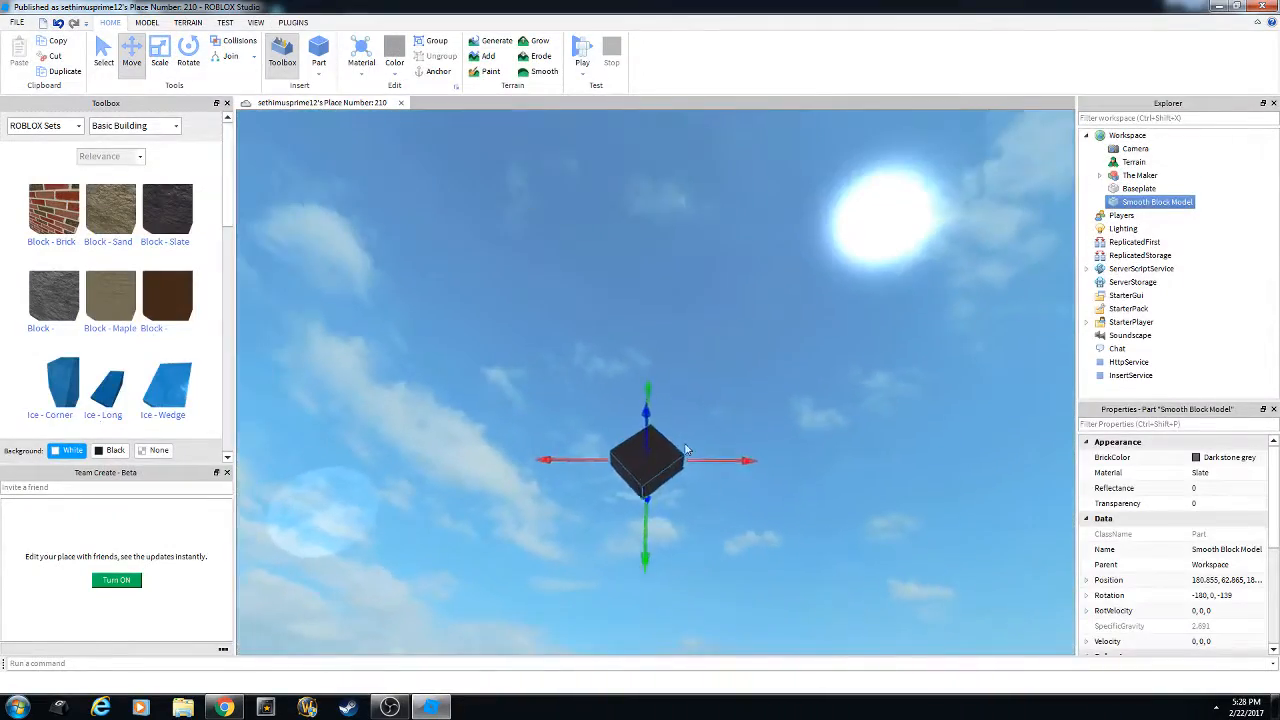
Color the floating block Magenta, then change it to Dark blue.
key("w")
right_click_drag(686, 449, 674, 431)
key("d")
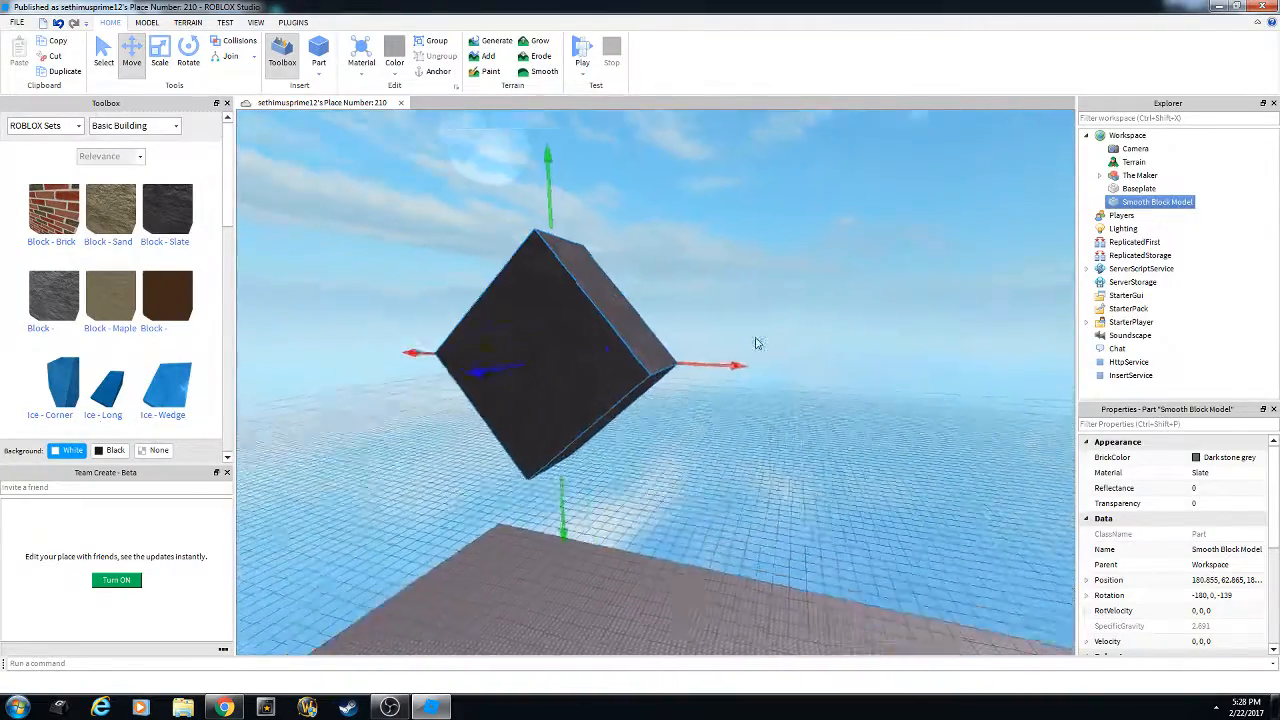
key("w")
right_click_drag(757, 343, 744, 326)
key("s")
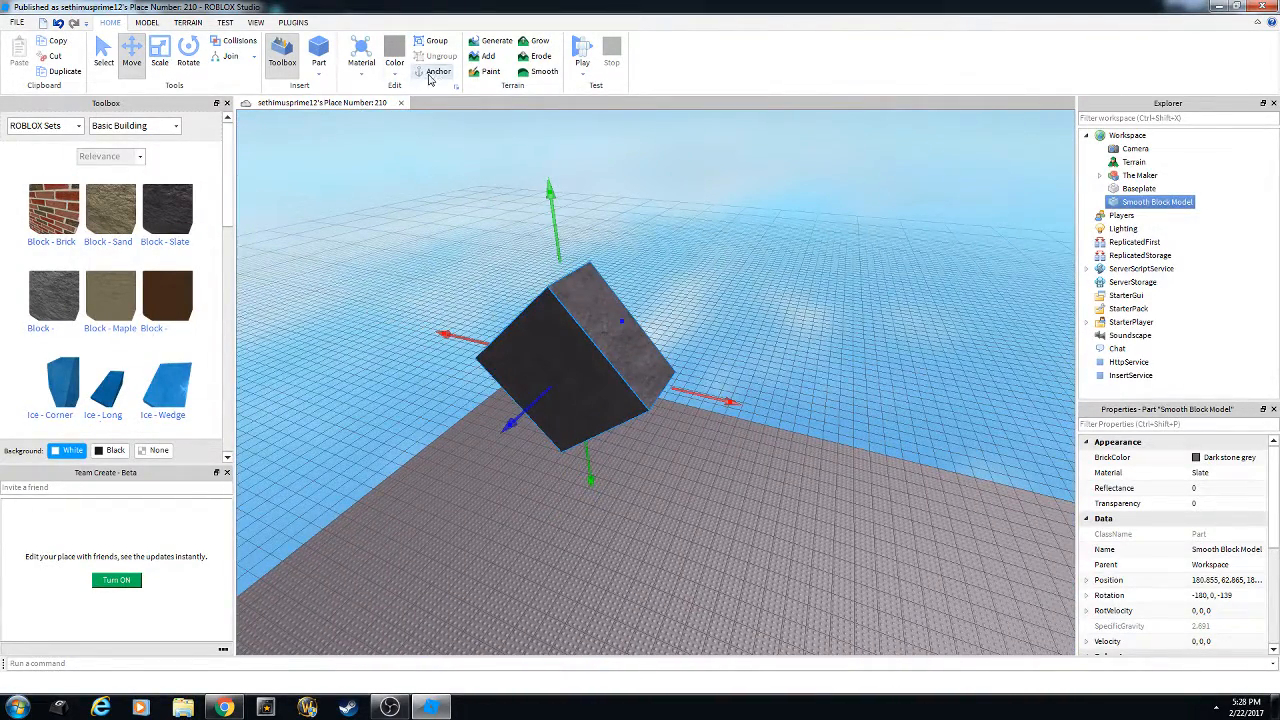
key("a")
right_click_drag(548, 226, 548, 226)
key("w")
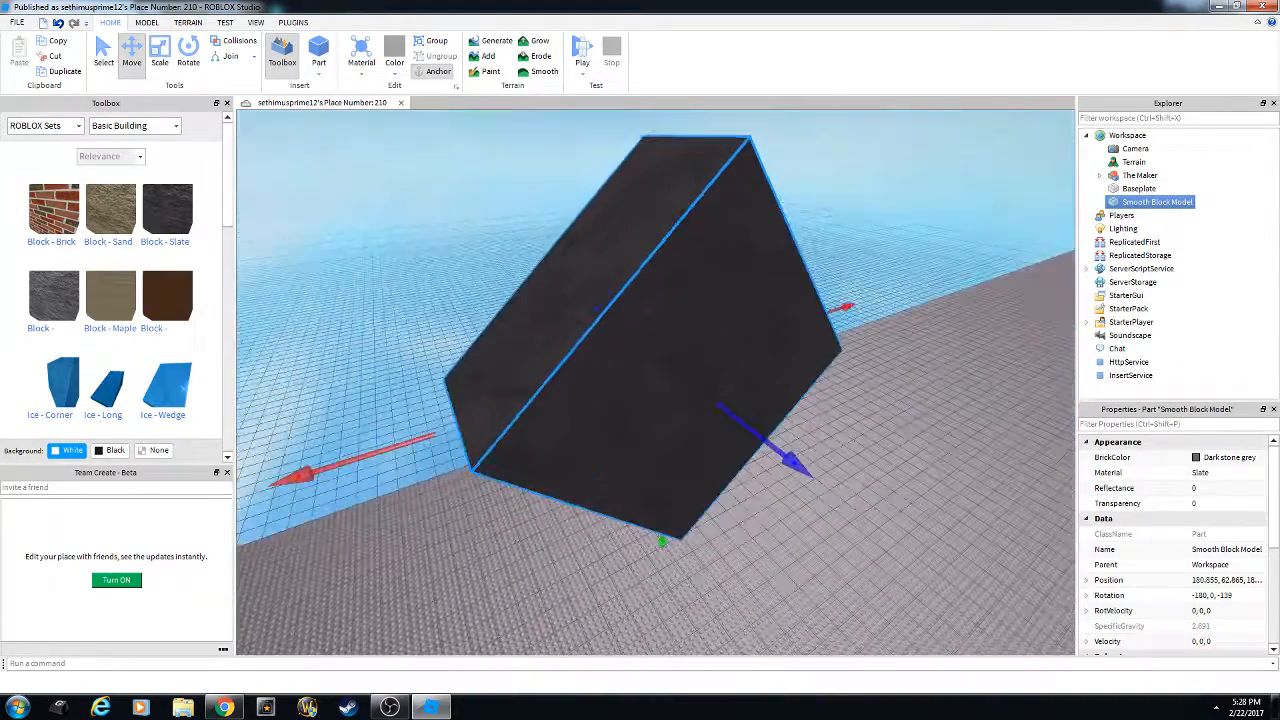
left_click(395, 70)
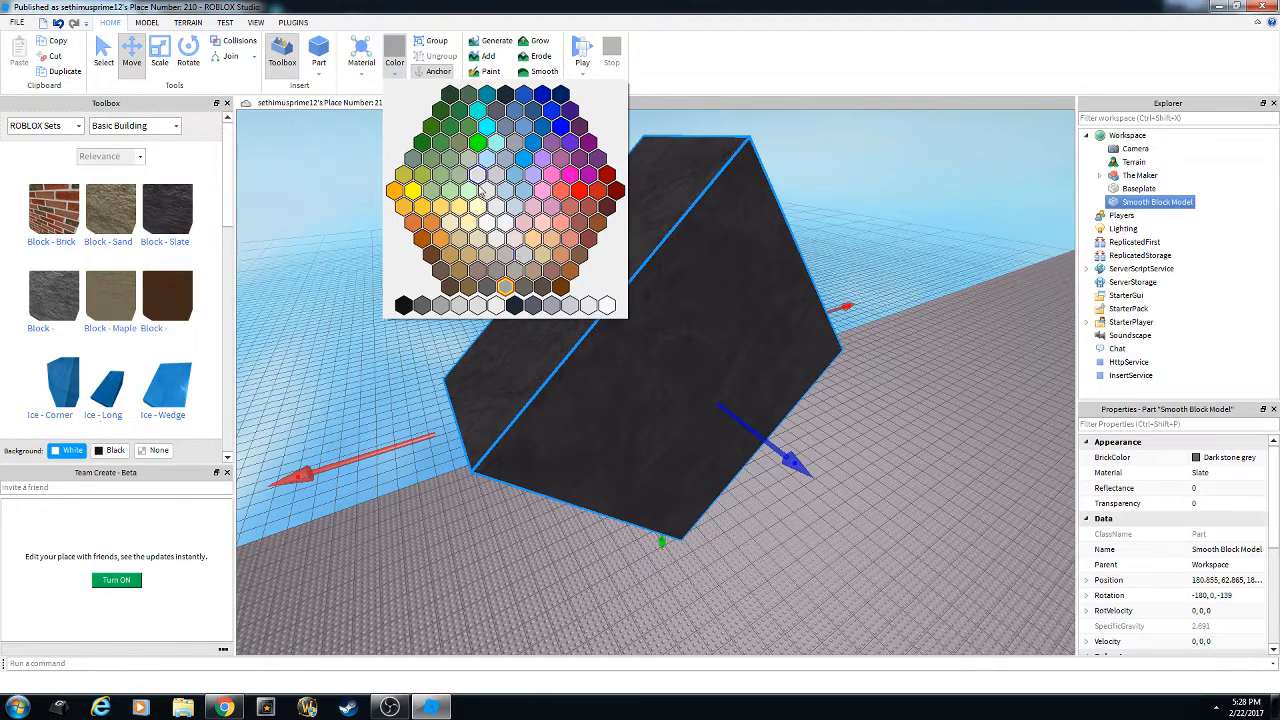
left_click(589, 176)
right_click_drag(731, 266, 606, 250)
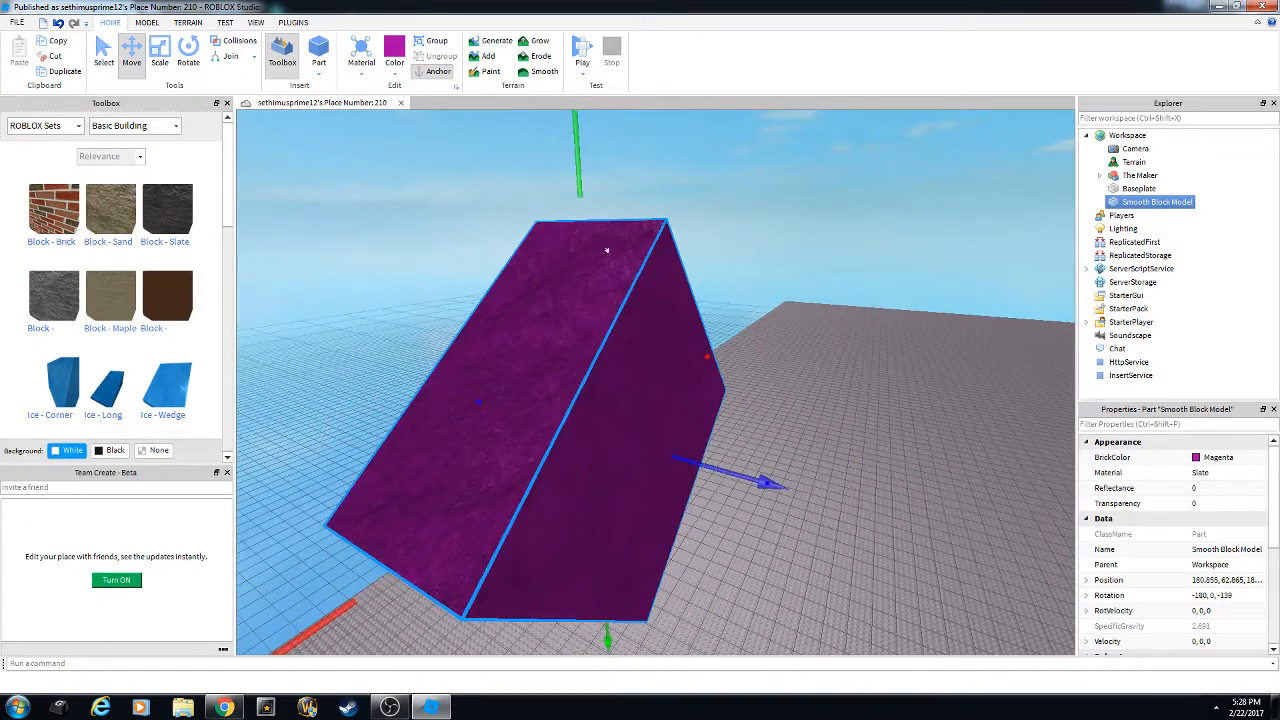
left_click(397, 76)
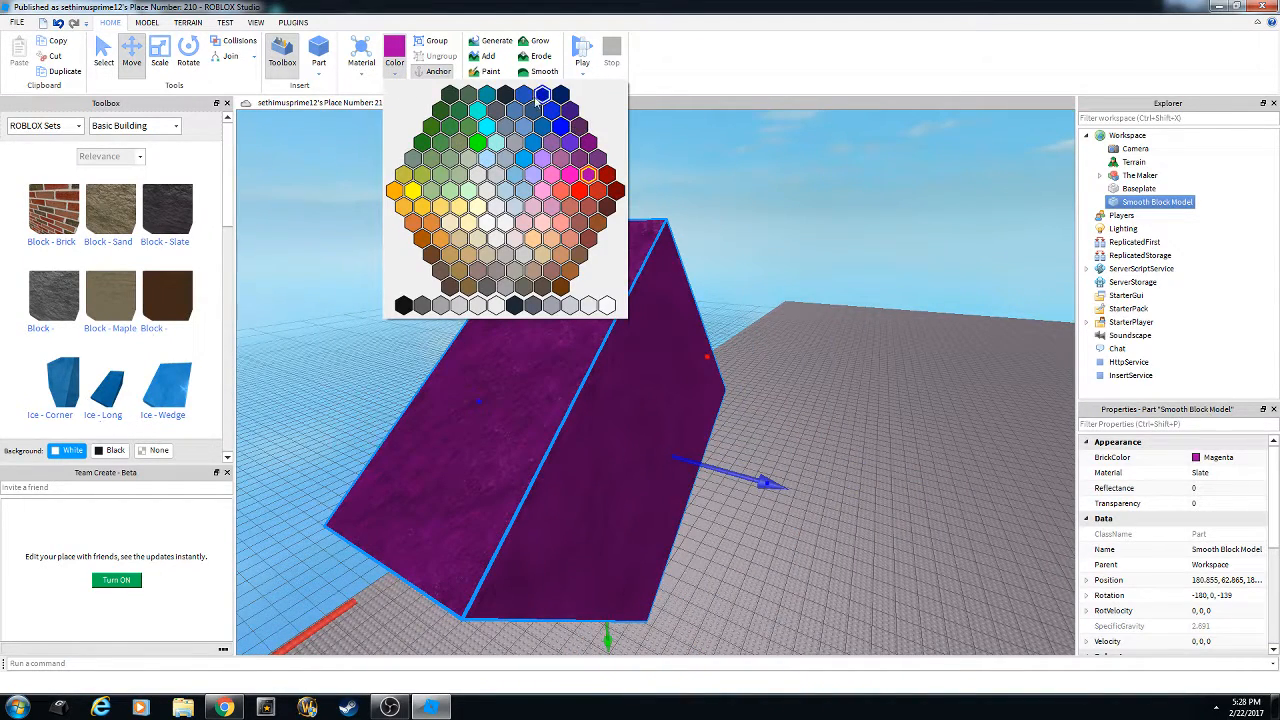
left_click(539, 97)
Apply the Neon material to the block and deselect it.
left_click(361, 72)
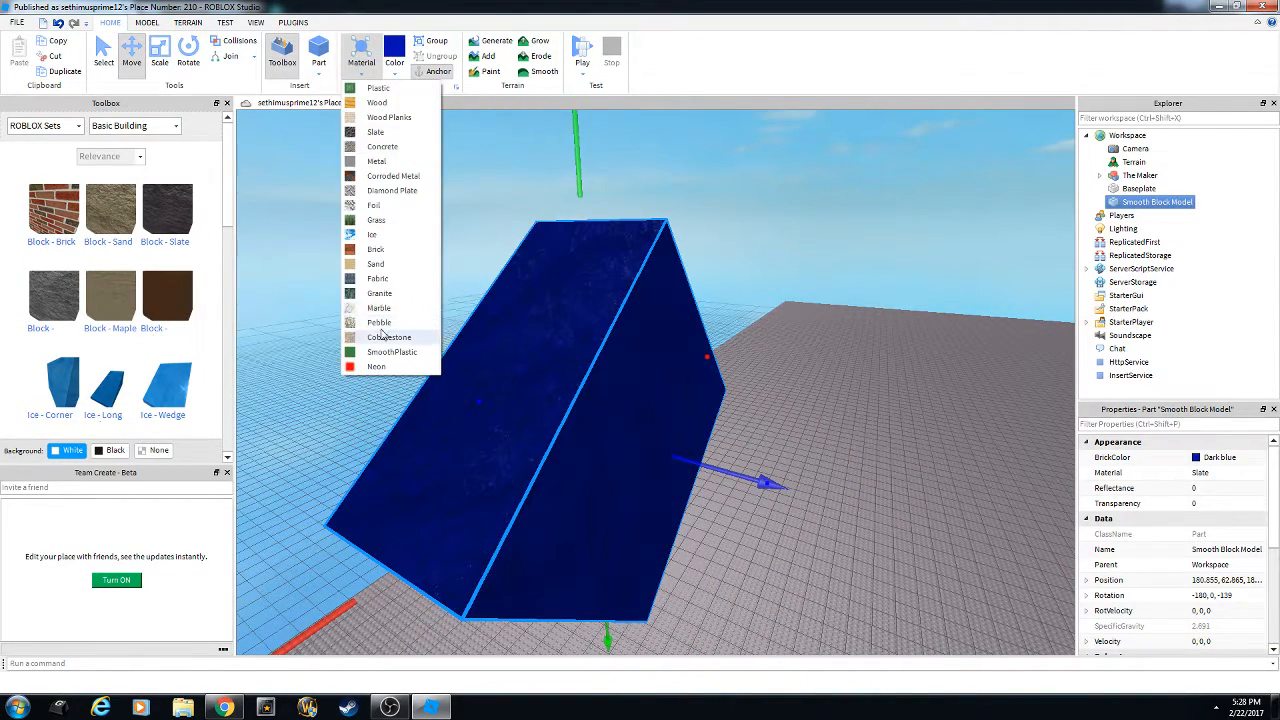
left_click(387, 367)
left_click(790, 281)
right_click_drag(790, 281, 768, 288)
scroll(788, 281, "up", 2)
scroll(788, 281, "down", 1)
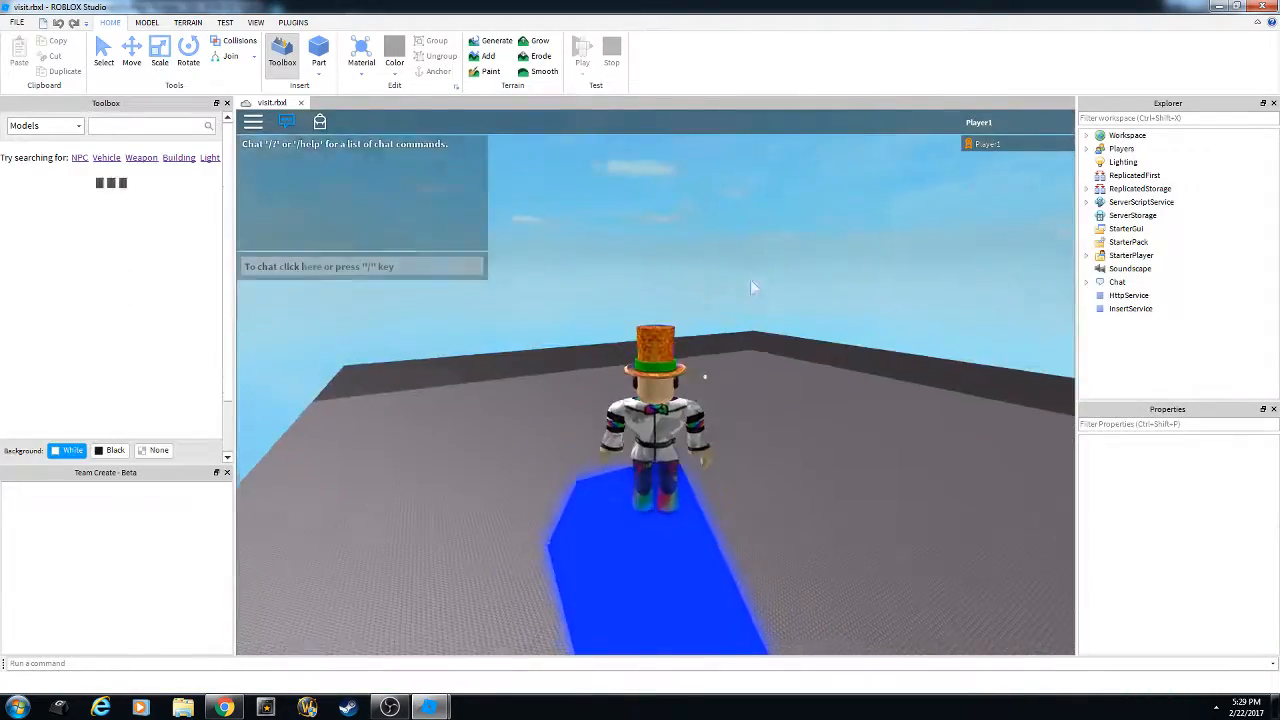
scroll(750, 279, "down", 3)
right_click_drag(750, 279, 750, 279)
scroll(750, 279, "up", 3)
scroll(750, 279, "down", 2)
key("Escape")
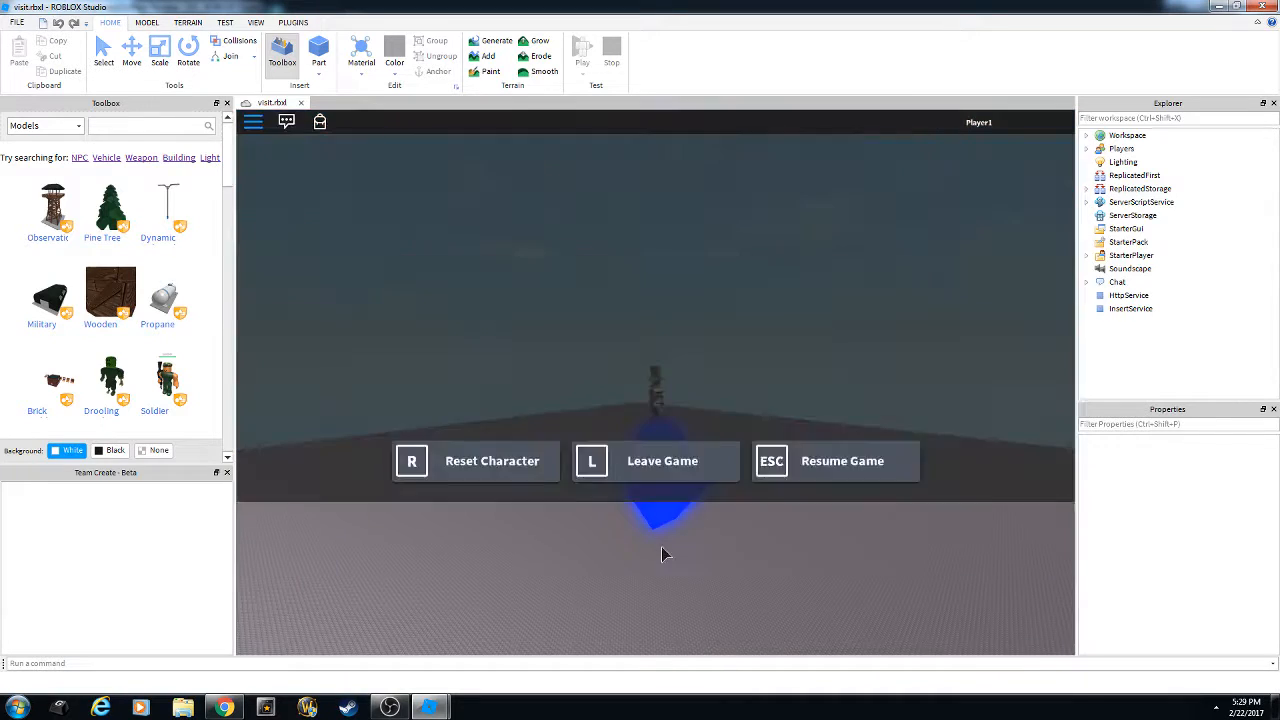
key("l")
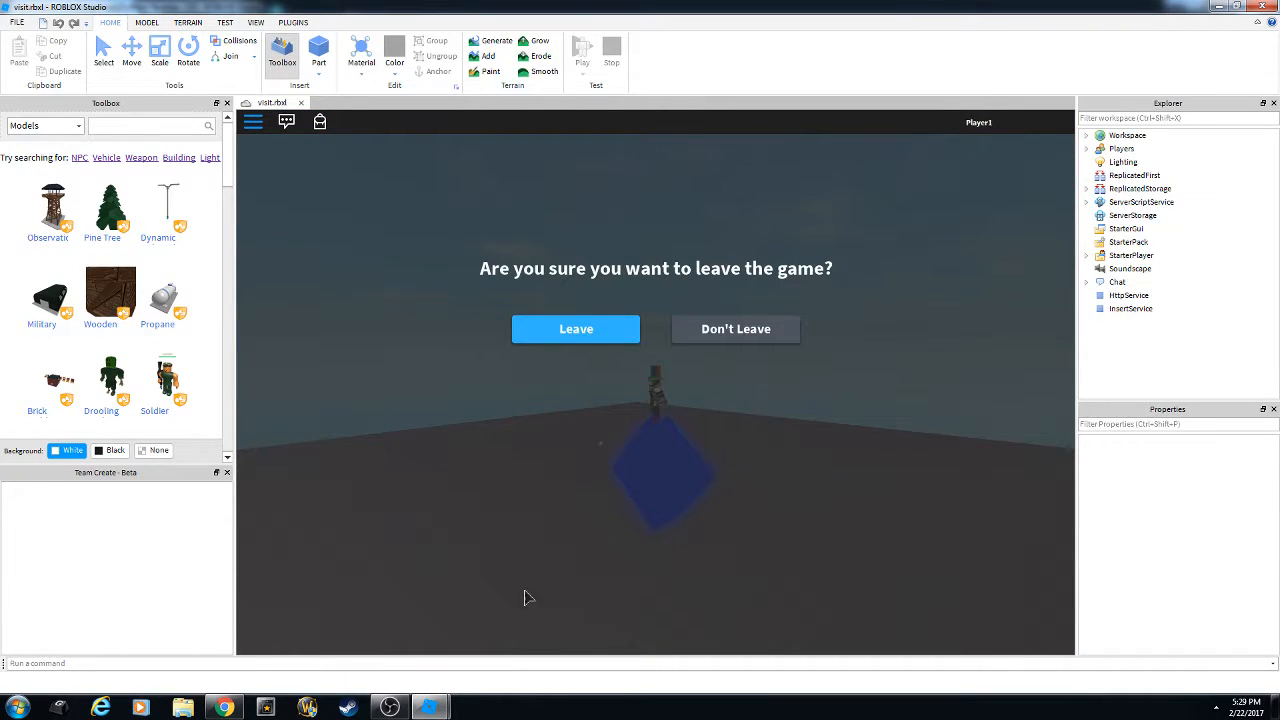
mouse_move(430, 708)
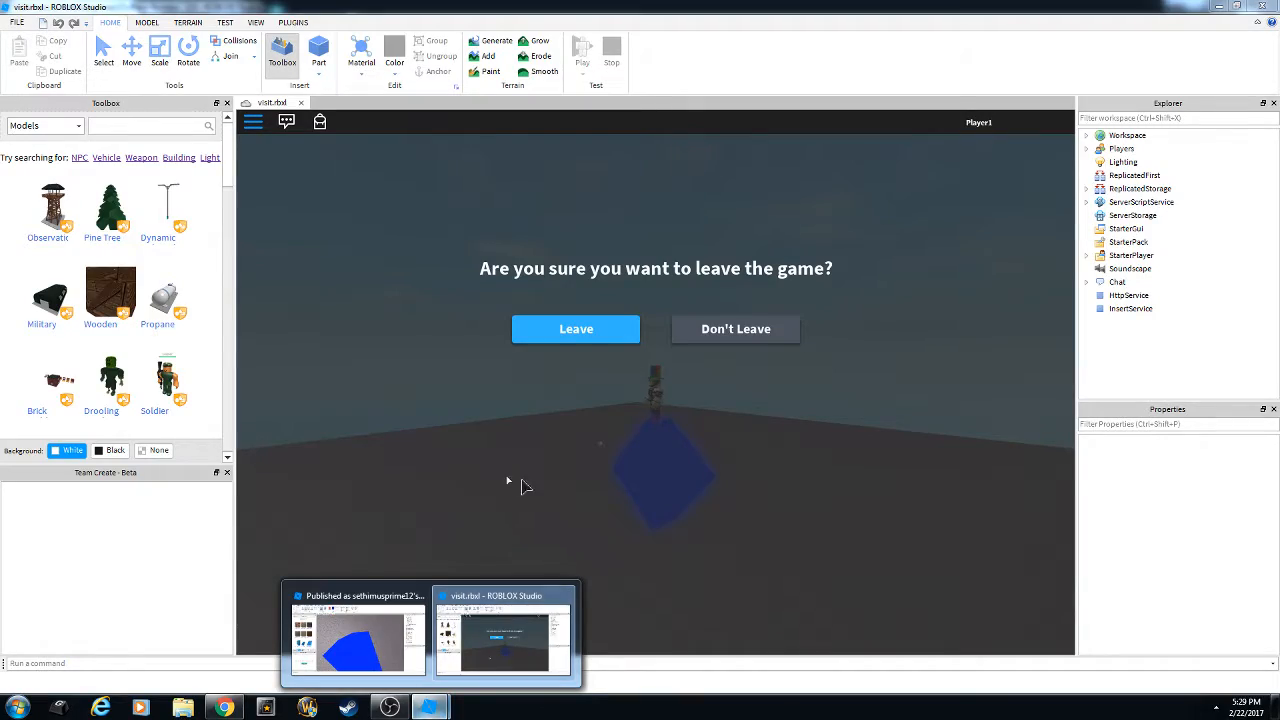
left_click(565, 332)
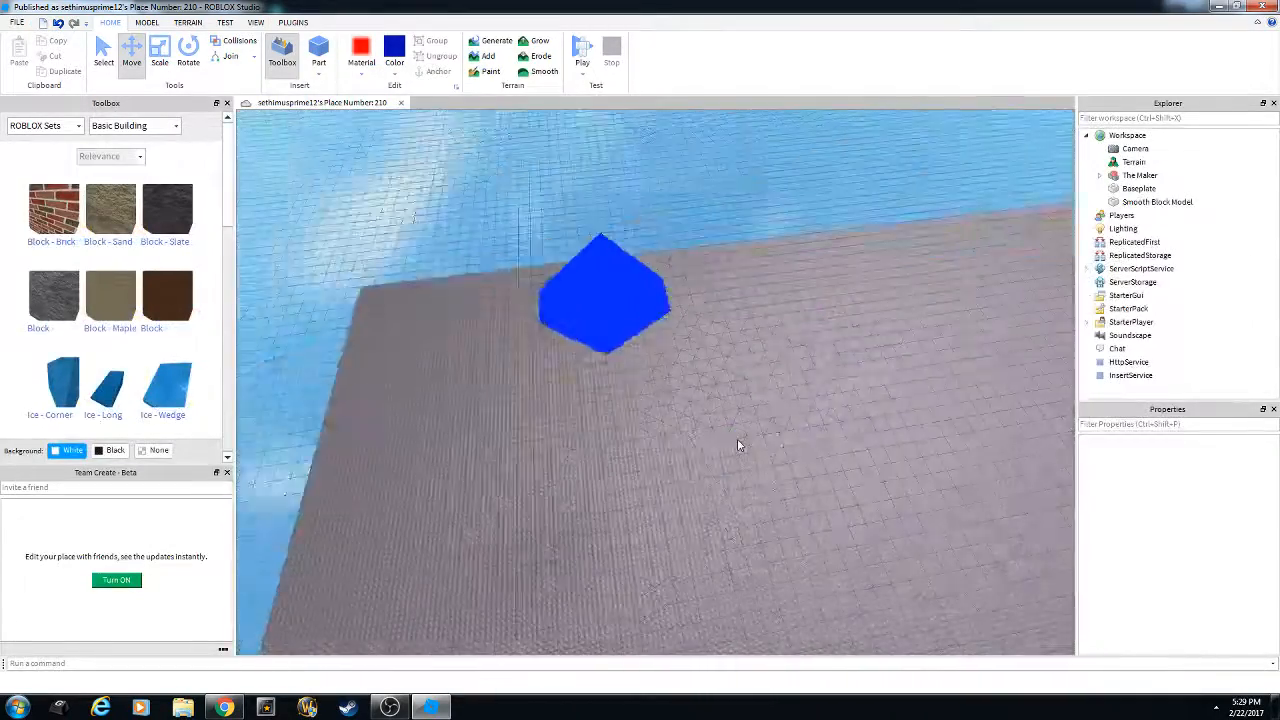
Undo the block's Neon material, dark blue colour and last raise.
right_click_drag(740, 445, 618, 436)
left_click(610, 423)
left_click(708, 489)
left_click(580, 297)
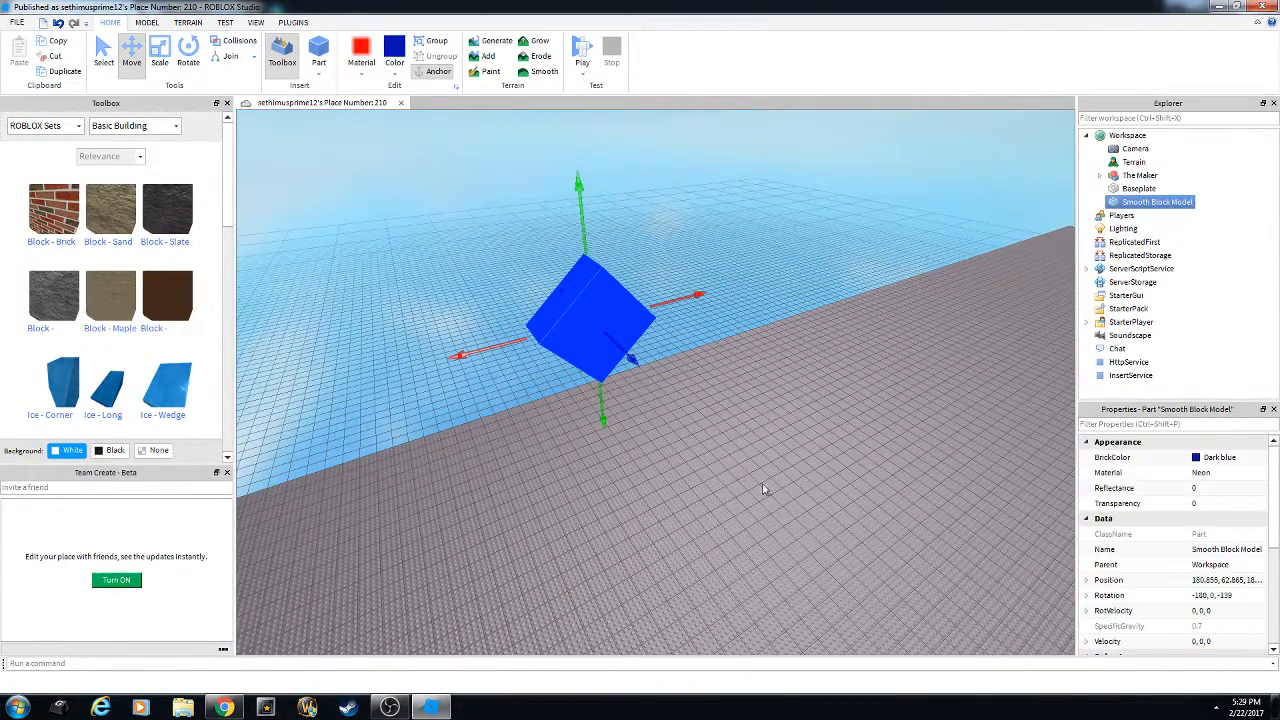
left_click(727, 501)
key("ctrl+z")
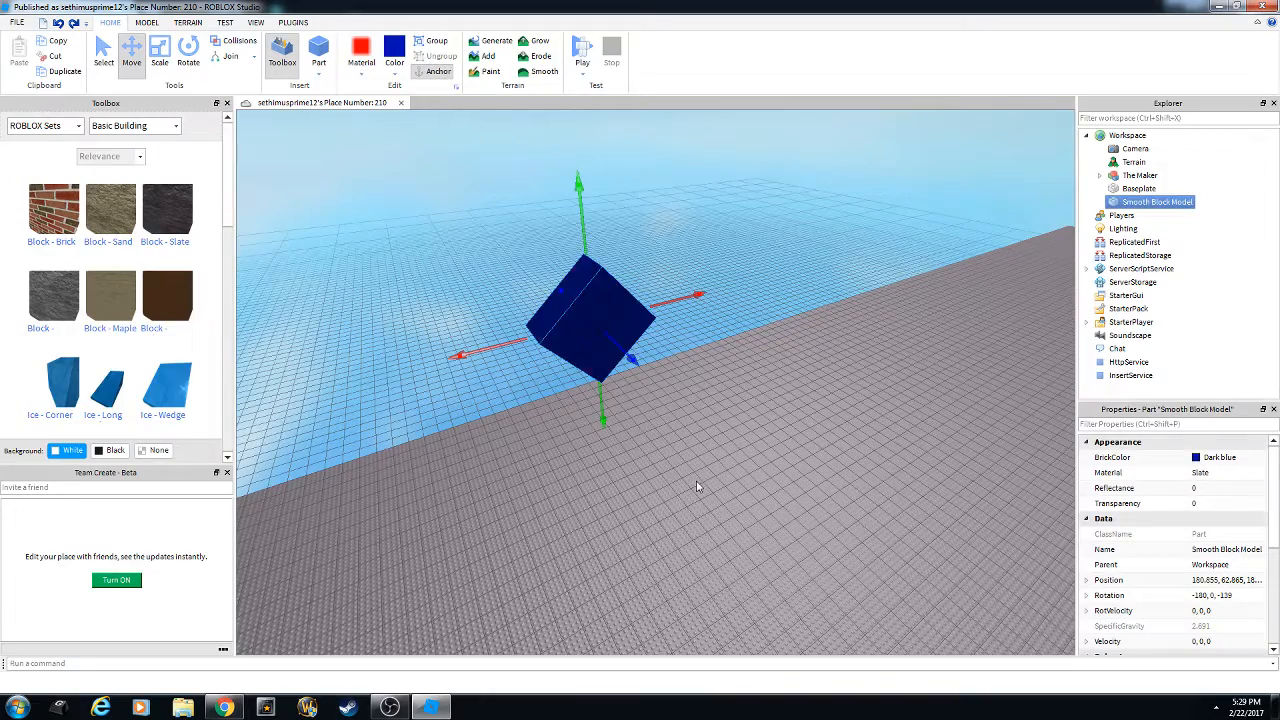
key("ctrl+z")
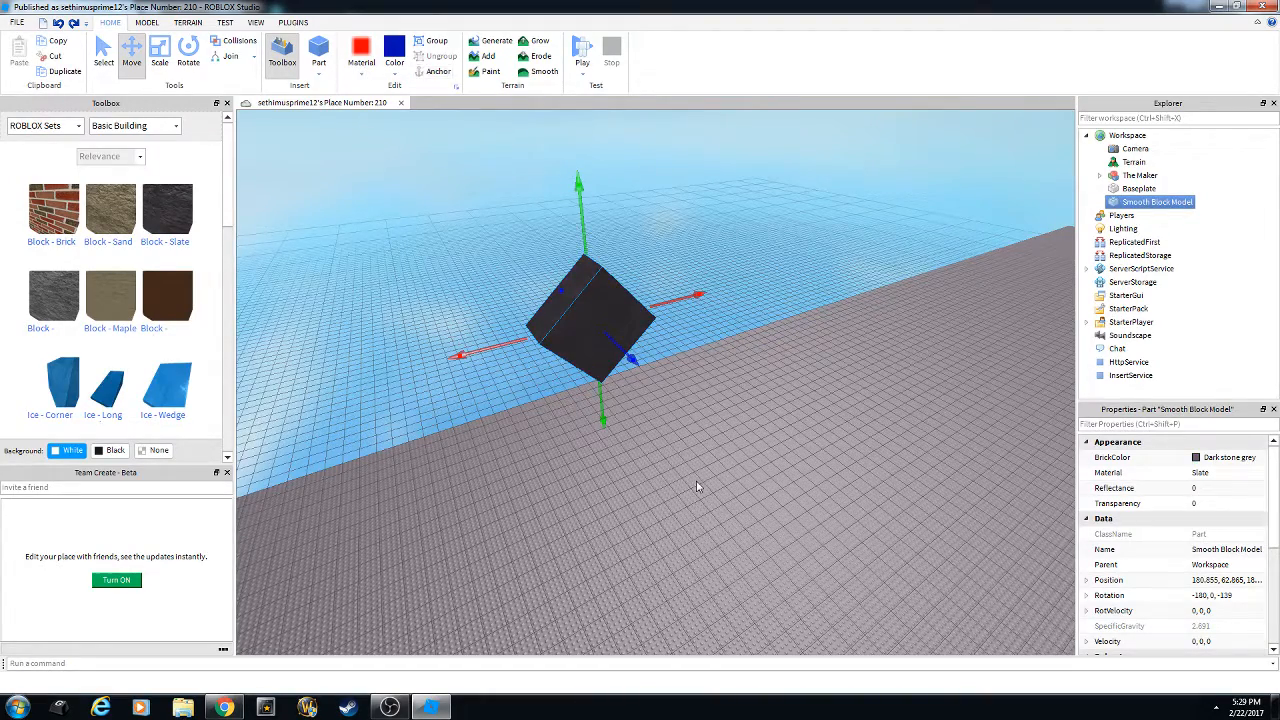
key("ctrl+z")
key("ctrl+z")
key("ctrl+z")
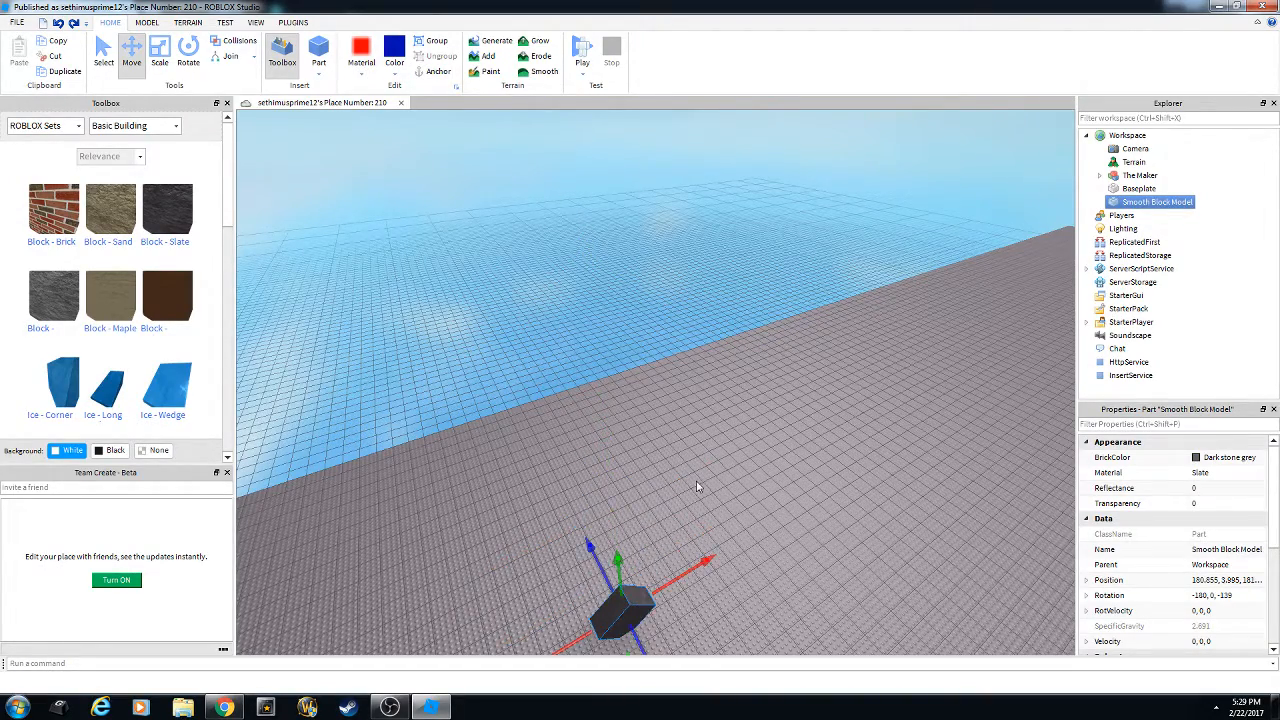
Bring the block back down onto the baseplate and move it right into place on the grid.
right_click_drag(695, 487, 694, 492)
scroll(692, 489, "up", 4)
left_click_drag(472, 308, 526, 285)
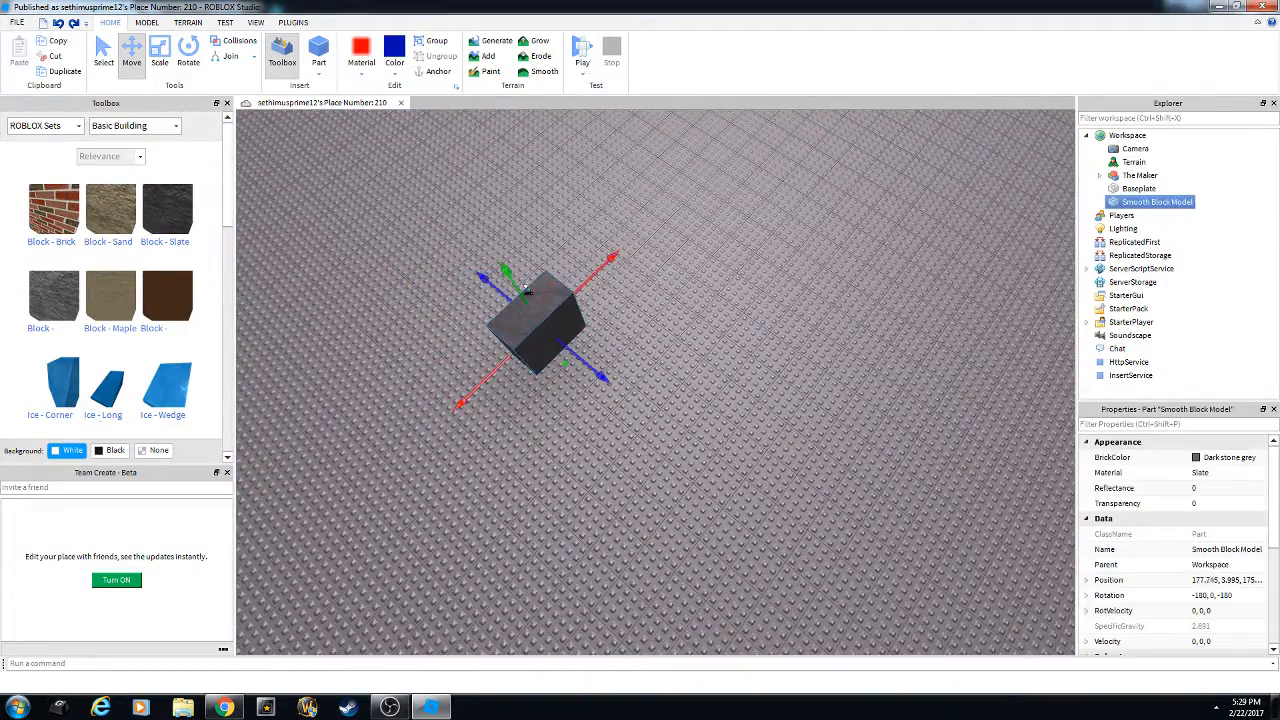
right_click_drag(659, 417, 632, 330)
Scale the block down in height and length into a small cube.
scroll(650, 402, "up", 3)
scroll(647, 400, "down", 3)
left_click_drag(663, 303, 664, 358)
right_click_drag(662, 412, 684, 414)
scroll(686, 412, "down", 1)
left_click_drag(706, 338, 645, 324)
scroll(612, 318, "up", 1)
left_click_drag(537, 243, 537, 258)
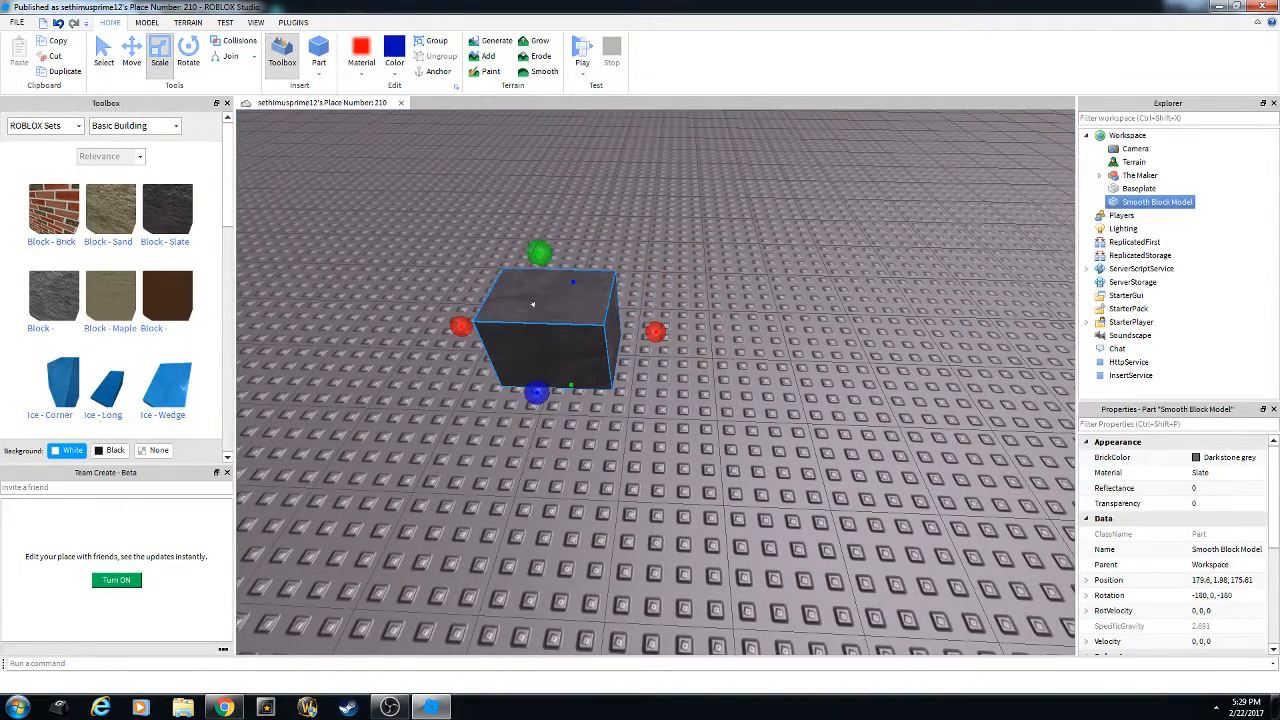
Shorten the block, paste a copy on top, and stretch the copy into a long, low block.
left_click_drag(636, 324, 604, 327)
right_click(541, 308)
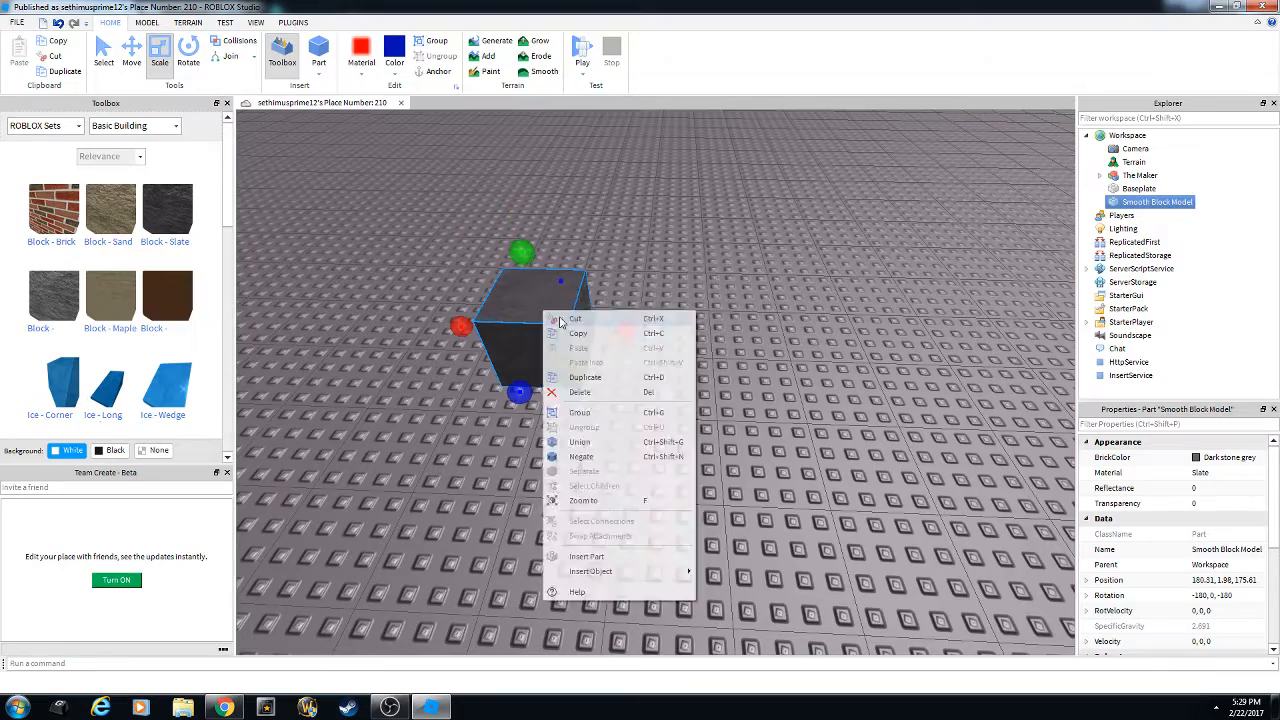
left_click(572, 331)
right_click(535, 300)
left_click(579, 340)
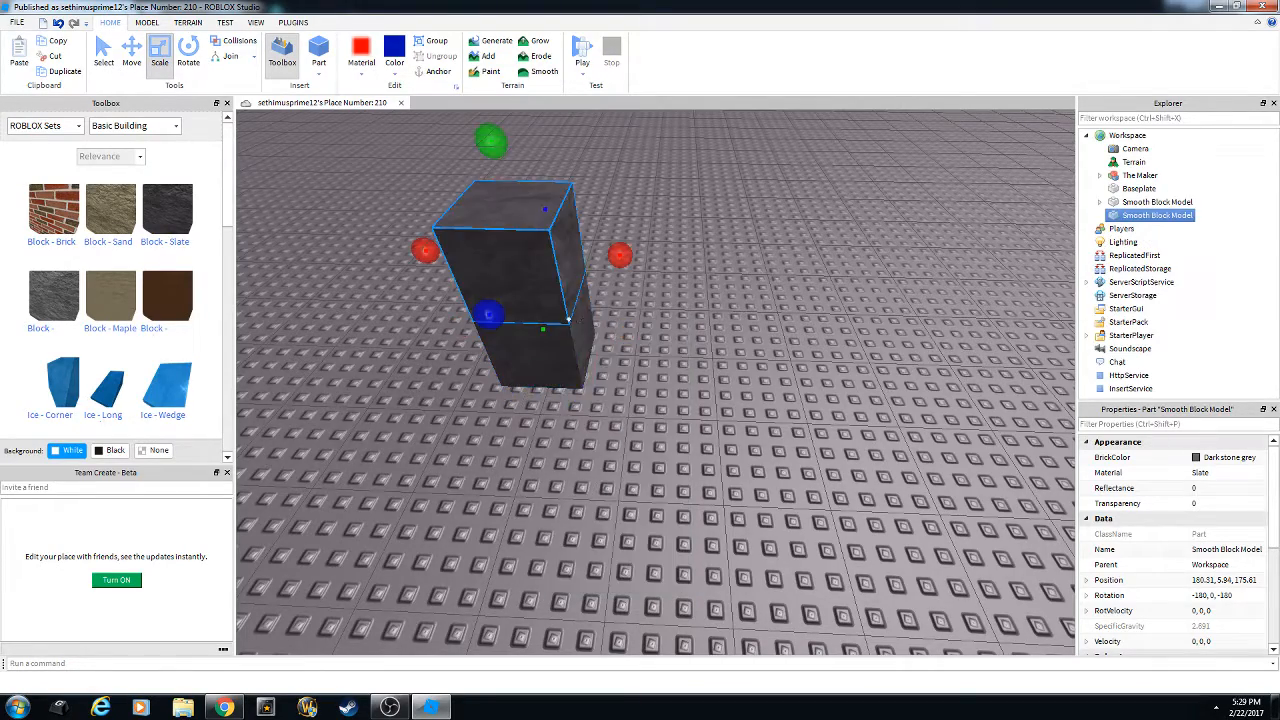
right_click_drag(598, 347, 596, 346)
left_click_drag(540, 291, 538, 327)
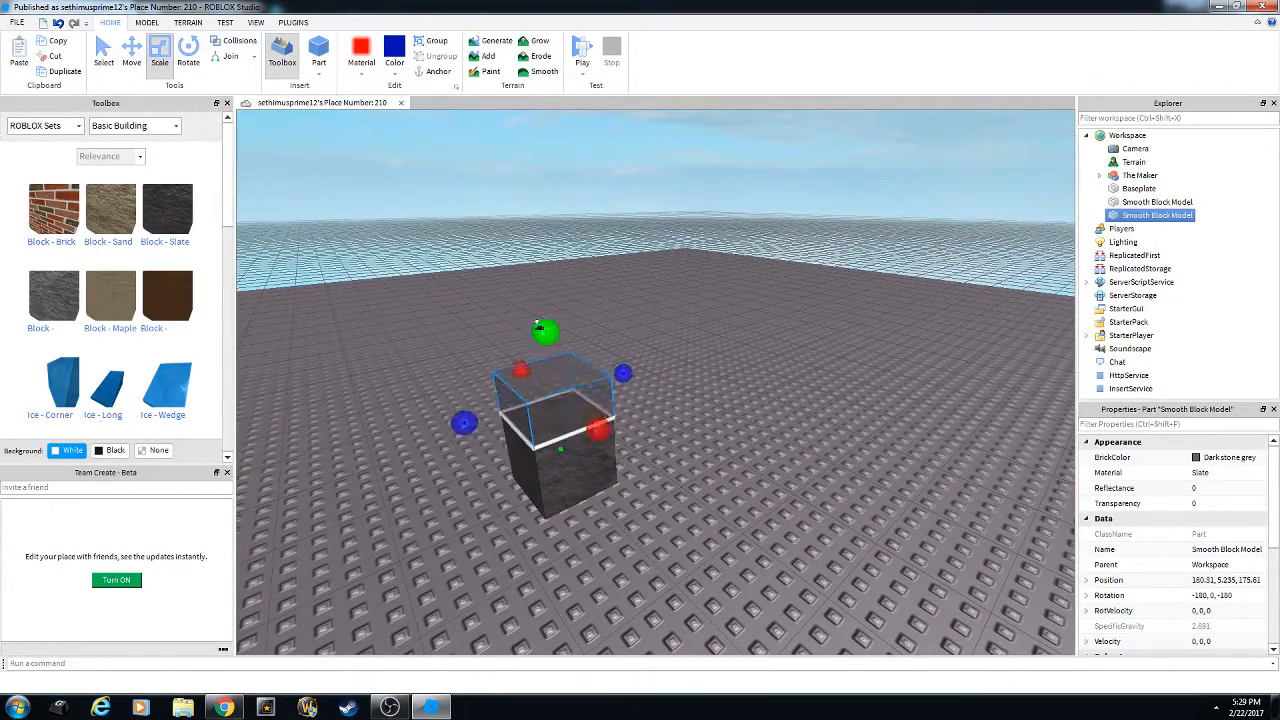
left_click_drag(618, 380, 700, 357)
Paste a third block onto the stack, shorten it from the left, and stretch it taller.
right_click_drag(700, 357, 614, 420)
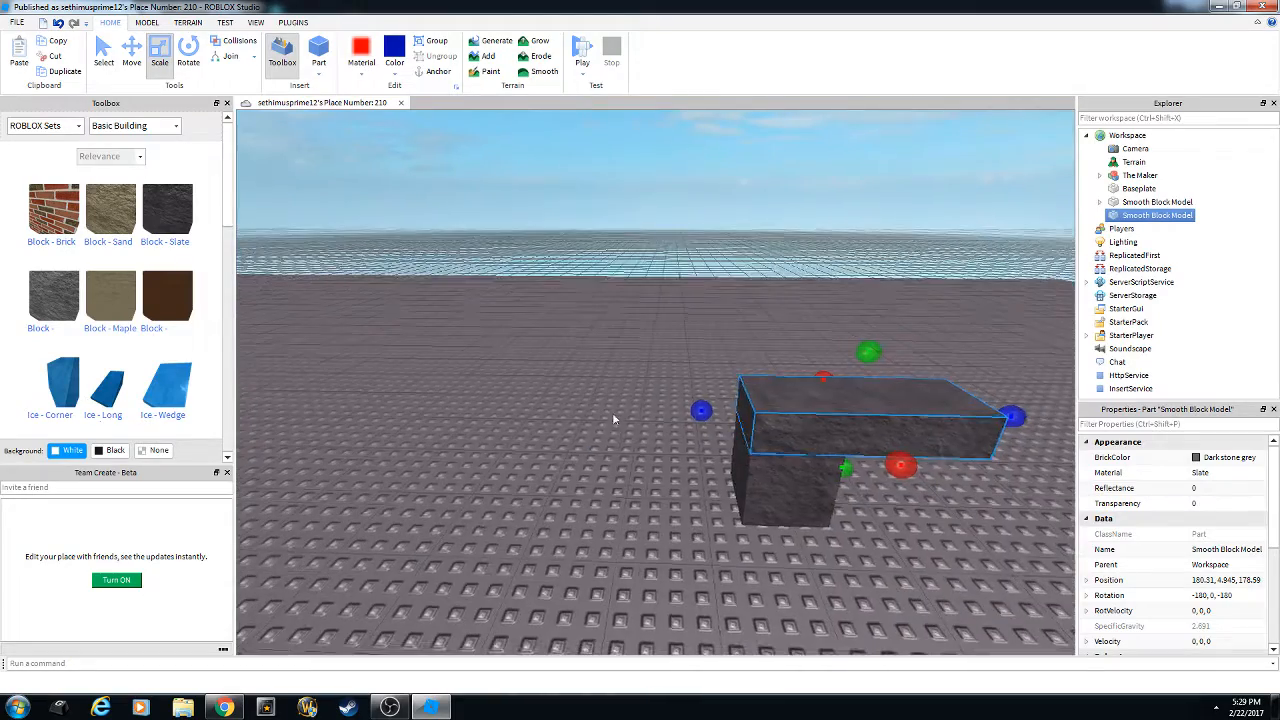
right_click_drag(686, 398, 692, 388)
scroll(694, 380, "down", 3)
right_click(690, 399)
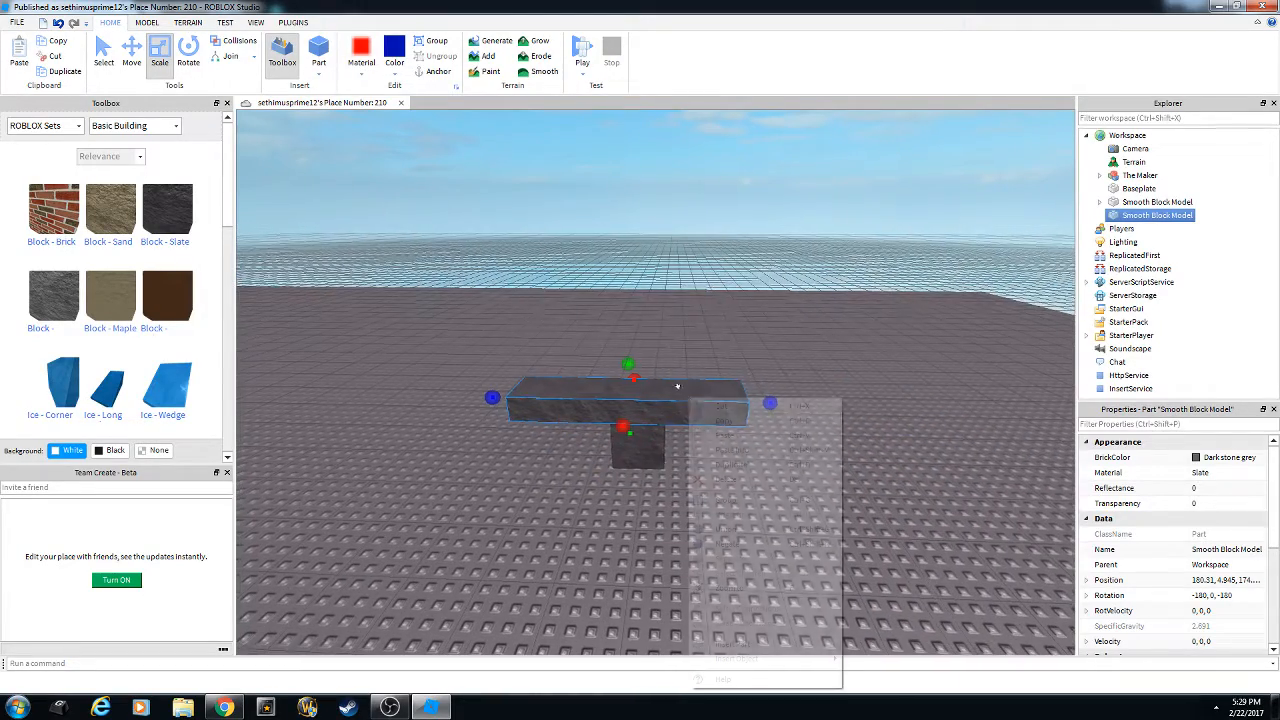
left_click(724, 420)
right_click(668, 378)
left_click(706, 412)
scroll(459, 358, "up", 2)
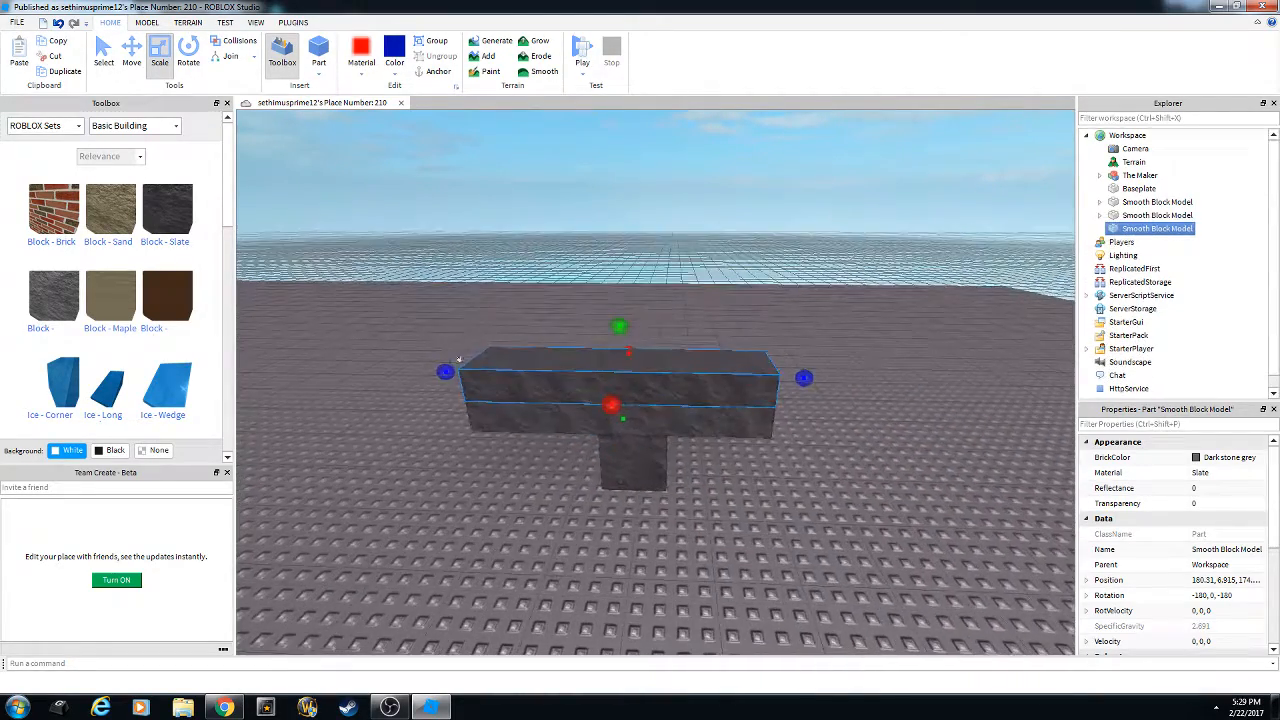
left_click_drag(447, 371, 481, 366)
left_click_drag(696, 327, 697, 237)
Copy the tall block, move it away from the long block, and delete the long block.
scroll(680, 320, "down", 3)
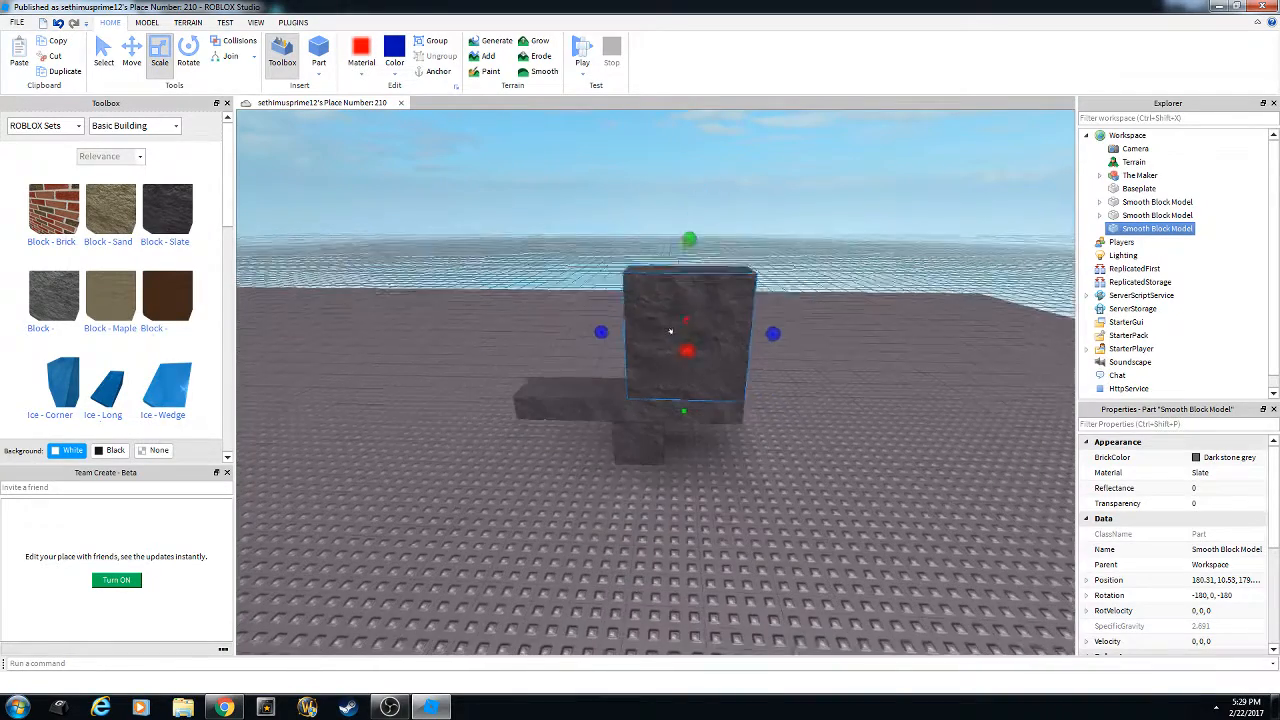
right_click(696, 319)
left_click(739, 347)
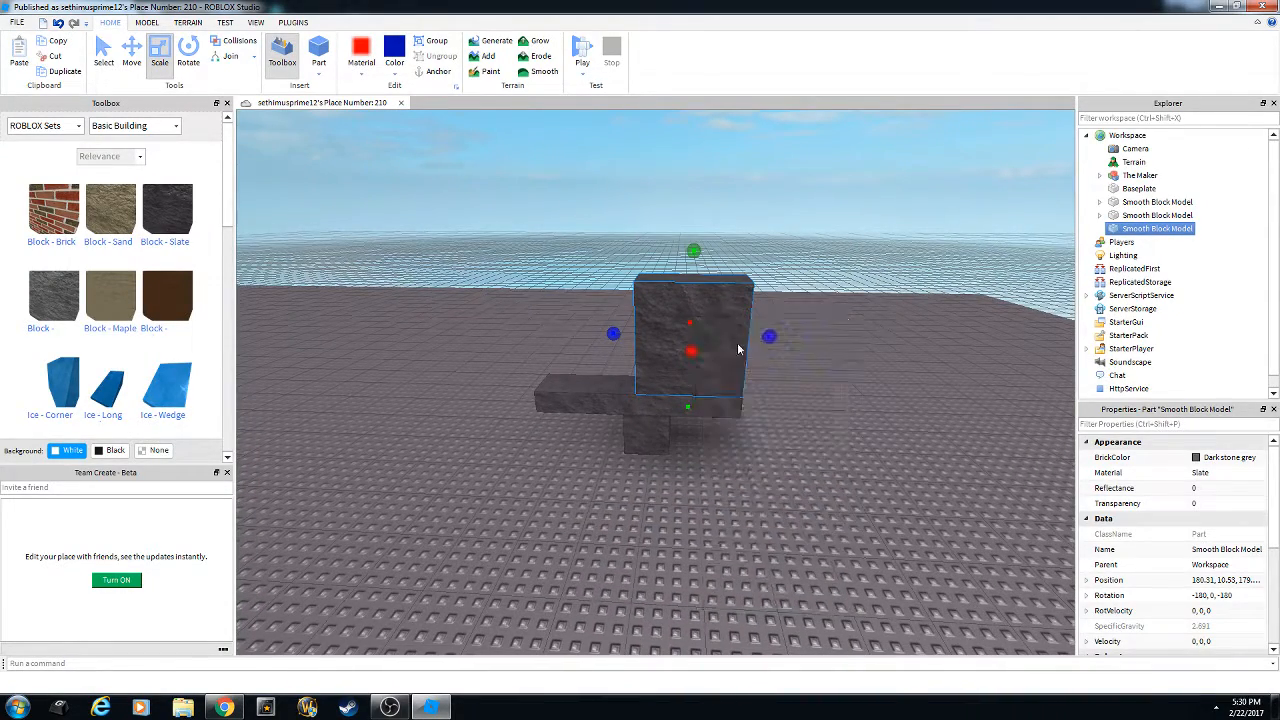
right_click(709, 300)
left_click(735, 265)
right_click_drag(735, 265, 634, 349)
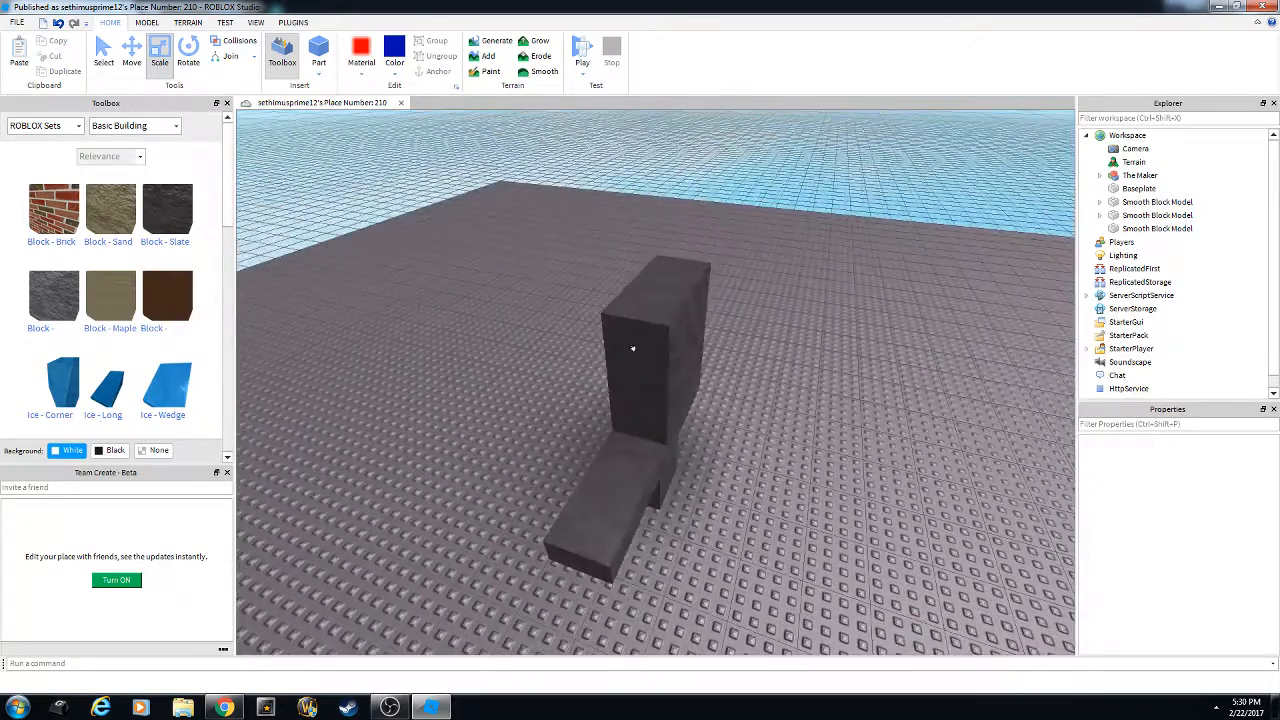
left_click_drag(634, 349, 468, 326)
right_click_drag(468, 326, 601, 398)
key("Delete")
Delete the small cube and scale the tall block into a long, wide, flat slab.
left_click(757, 444)
key("Delete")
left_click(569, 320)
scroll(601, 398, "up", 3)
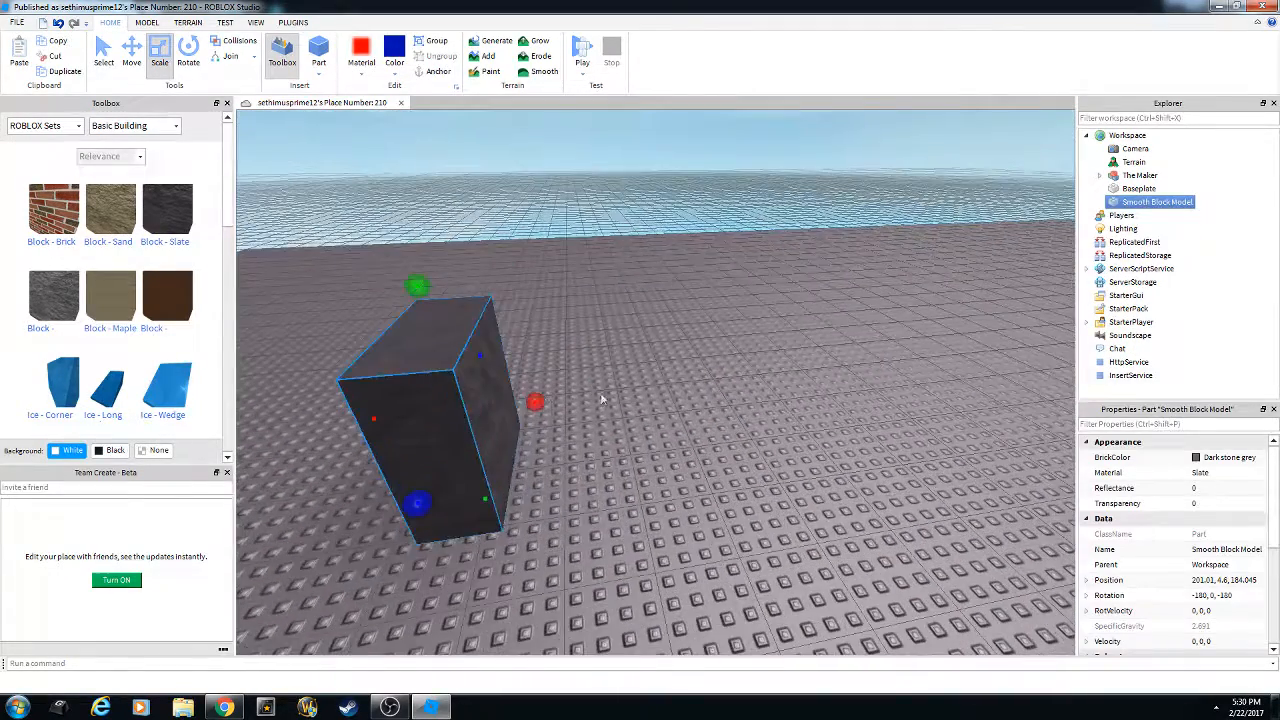
left_click_drag(525, 386, 589, 358)
left_click_drag(537, 277, 553, 402)
right_click_drag(549, 425, 626, 503)
left_click_drag(581, 503, 636, 522)
right_click_drag(630, 480, 582, 363)
Copy the slab and paste copies, placing one beside the original and another behind.
right_click(594, 374)
left_click(648, 401)
right_click(611, 376)
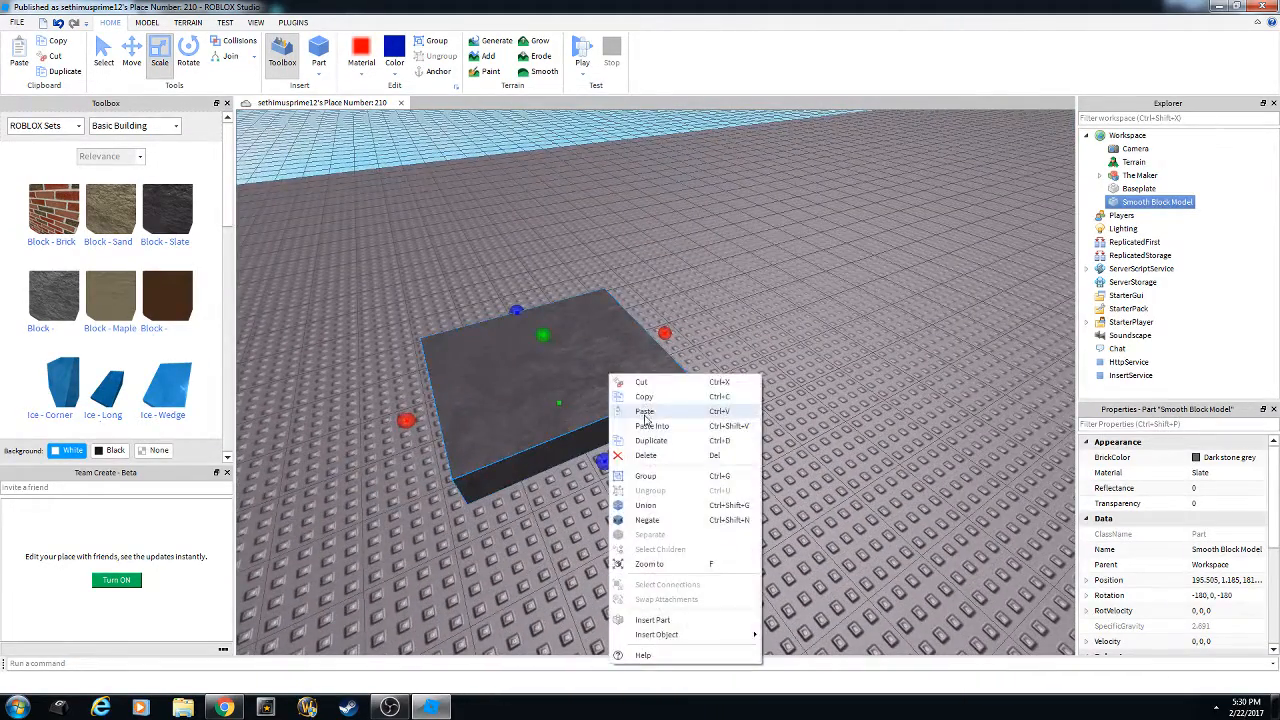
left_click(643, 414)
right_click_drag(643, 414, 612, 388)
left_click_drag(612, 392, 740, 390)
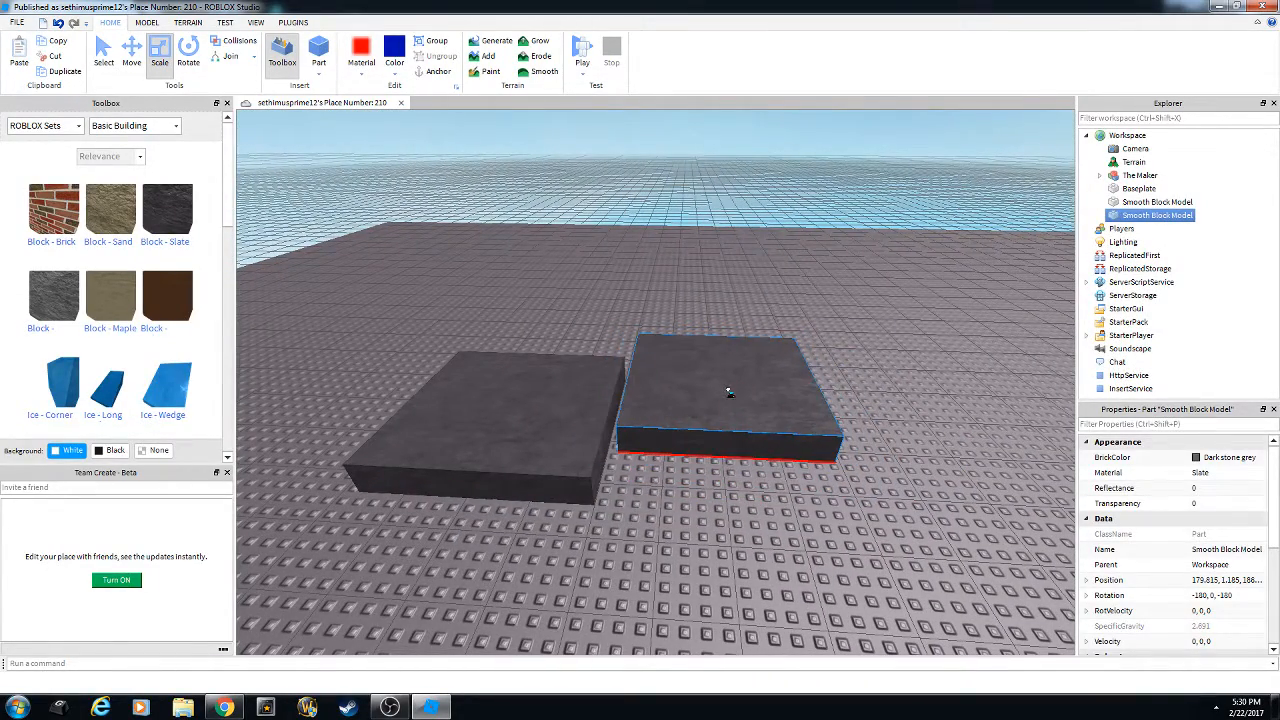
right_click(734, 402)
left_click(769, 432)
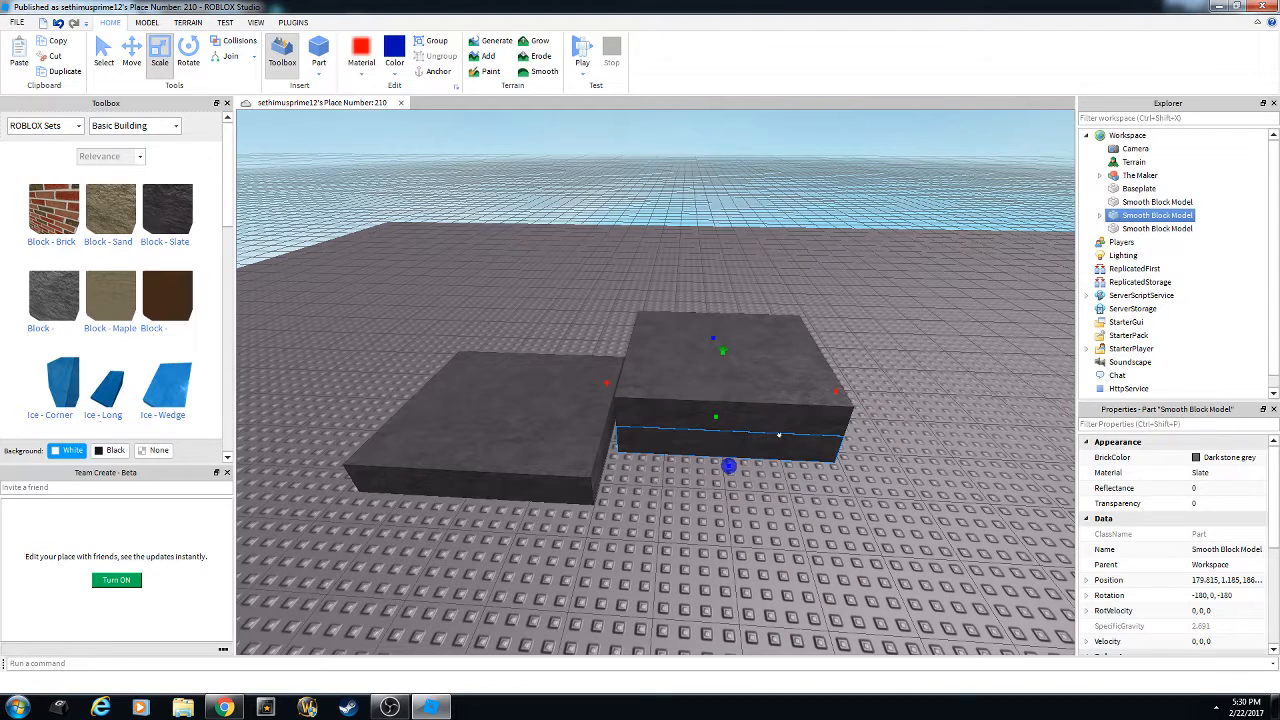
left_click_drag(740, 385, 554, 325)
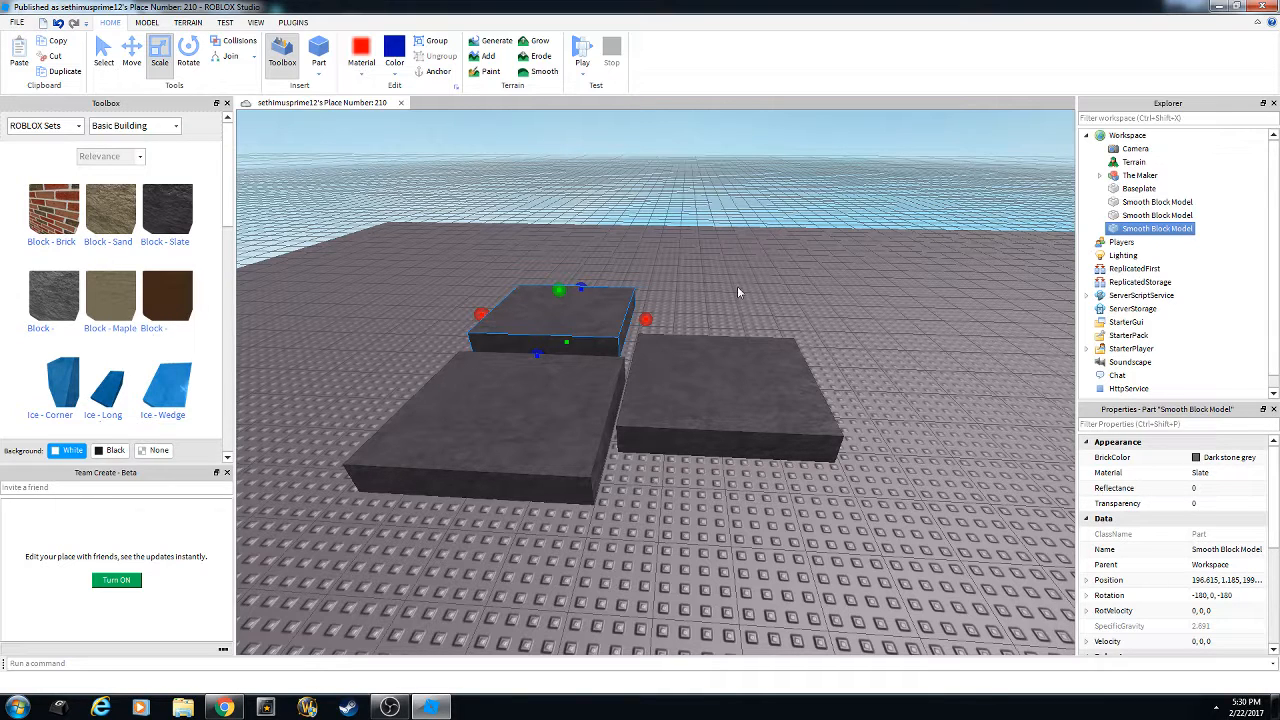
Move a slab onto the baseplate behind the right slab and delete an extra top slab.
left_click(601, 300)
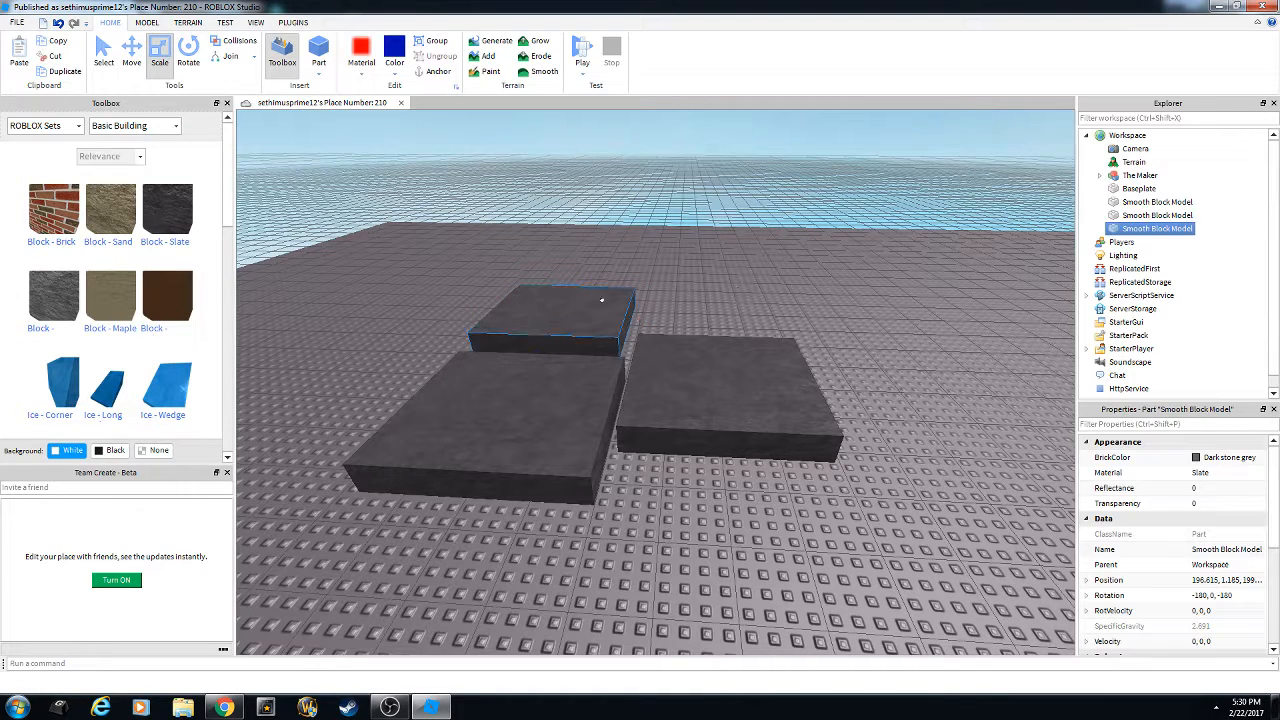
left_click(769, 294)
key("ctrl+z")
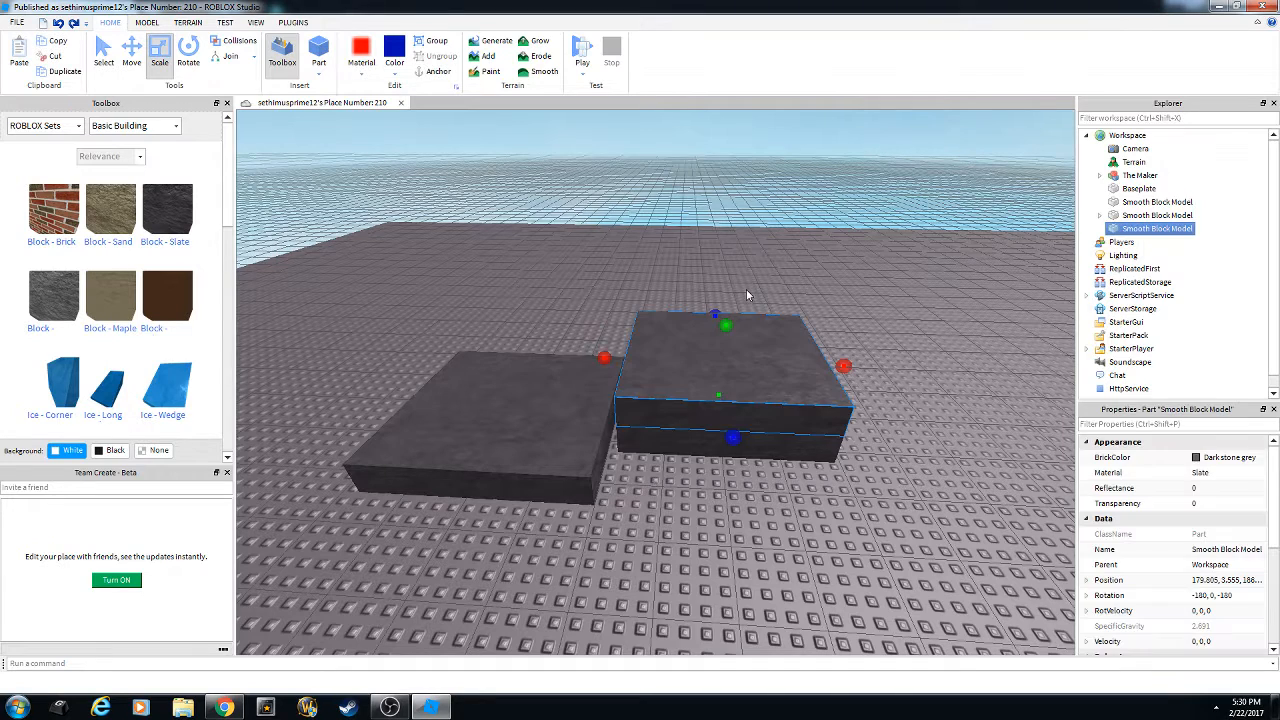
left_click_drag(748, 358, 612, 285)
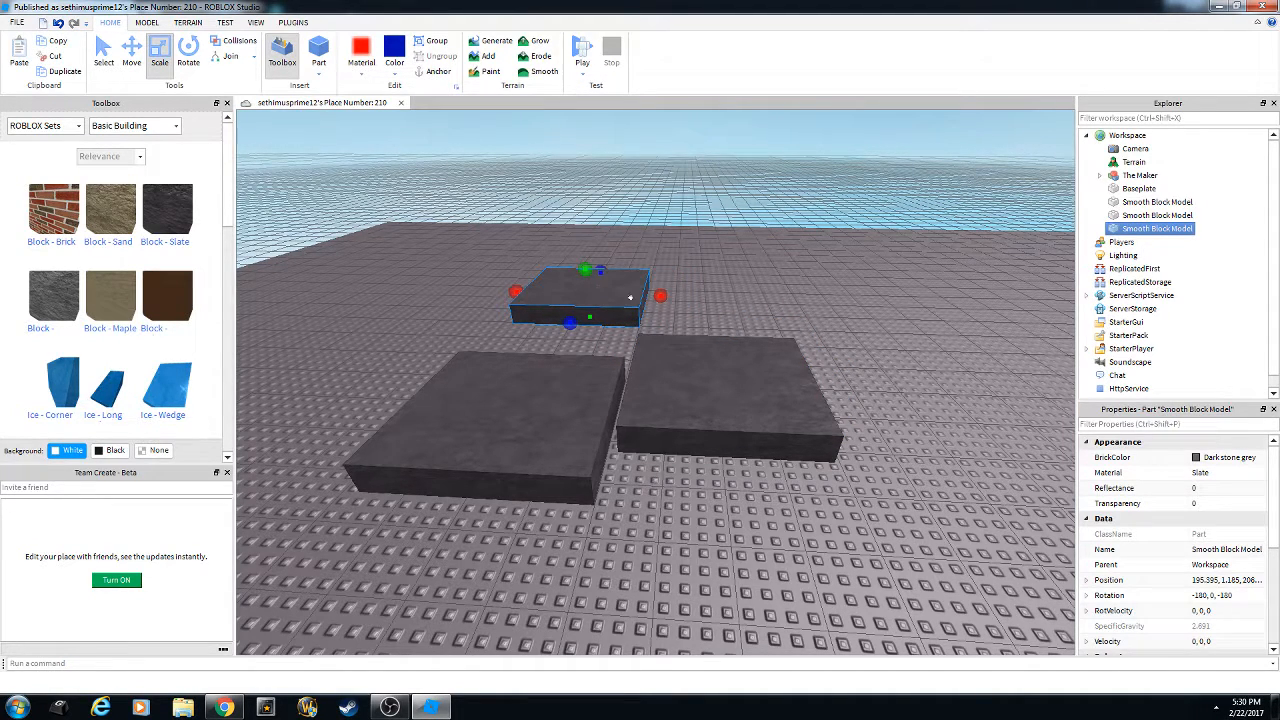
left_click_drag(600, 280, 728, 289)
right_click(729, 311)
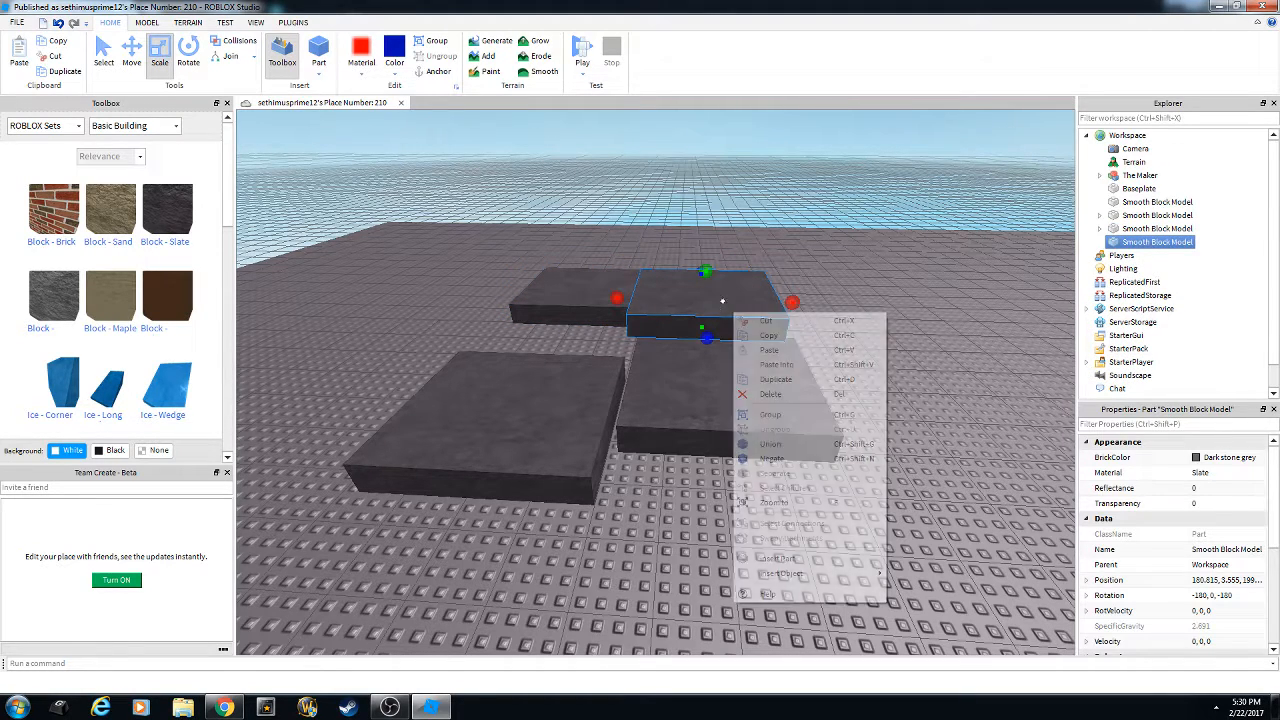
left_click(787, 356)
right_click(746, 283)
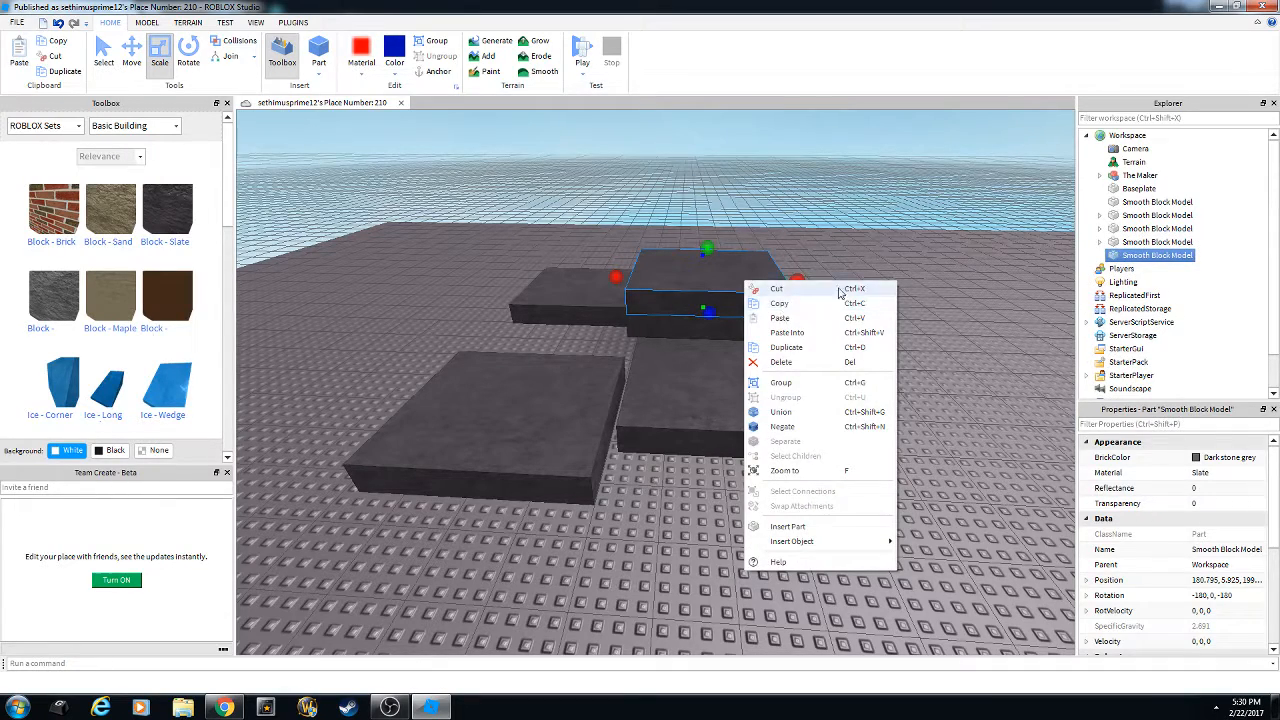
left_click(795, 261)
mouse_move(746, 283)
left_mouse_down()
mouse_move(855, 303)
mouse_move(752, 294)
left_mouse_up()
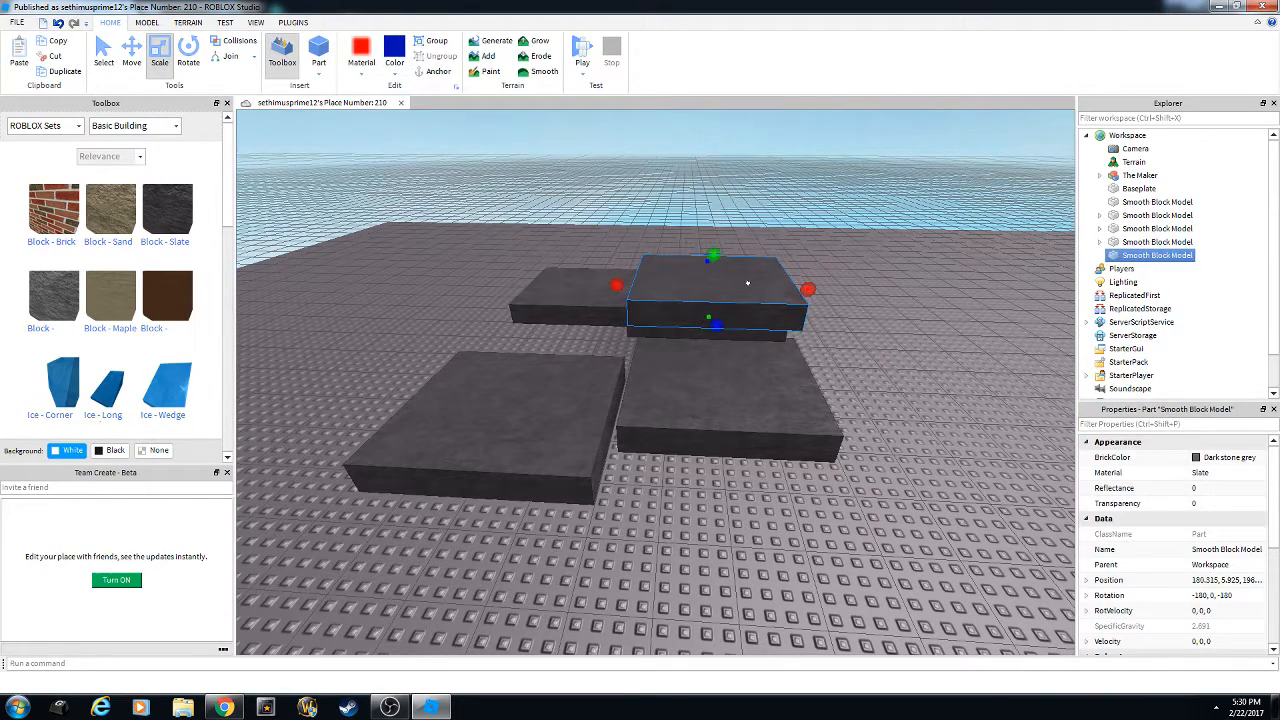
key("Delete")
Move one more surplus slab aside and delete it.
right_click_drag(748, 282, 722, 304)
left_click(720, 307)
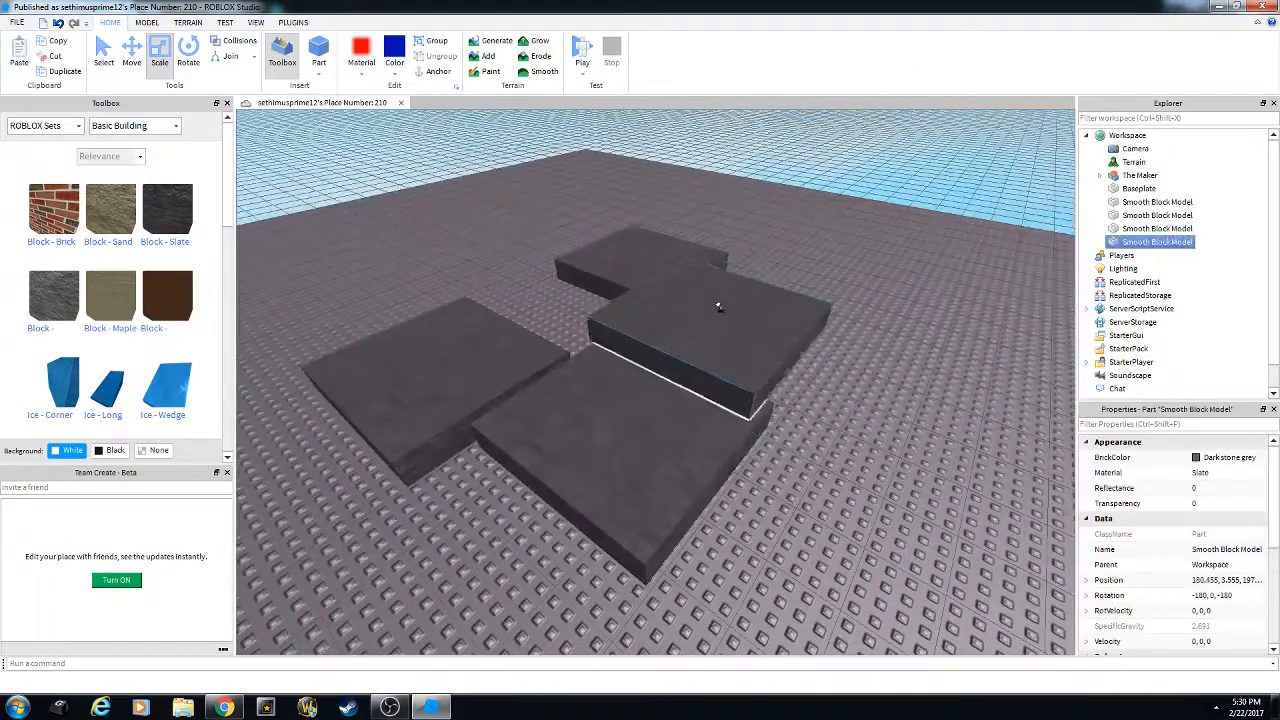
left_click_drag(718, 307, 829, 286)
key("Delete")
With the Move tool, slide the rear and left slabs together into an L shape.
left_click(654, 266)
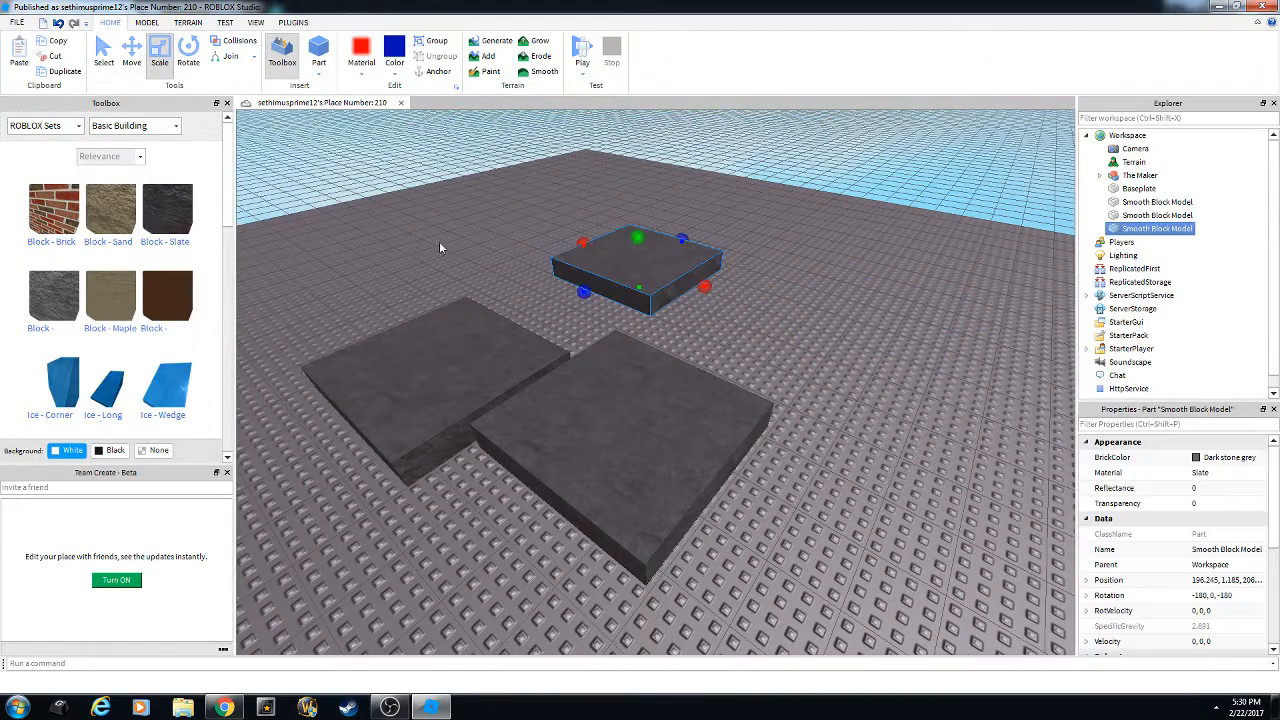
left_click(131, 48)
right_click_drag(472, 243, 626, 287)
key("w")
left_click_drag(698, 308, 499, 302)
left_click_drag(710, 424, 697, 443)
key("a")
left_click(597, 395)
key("a")
right_click_drag(623, 403, 760, 411)
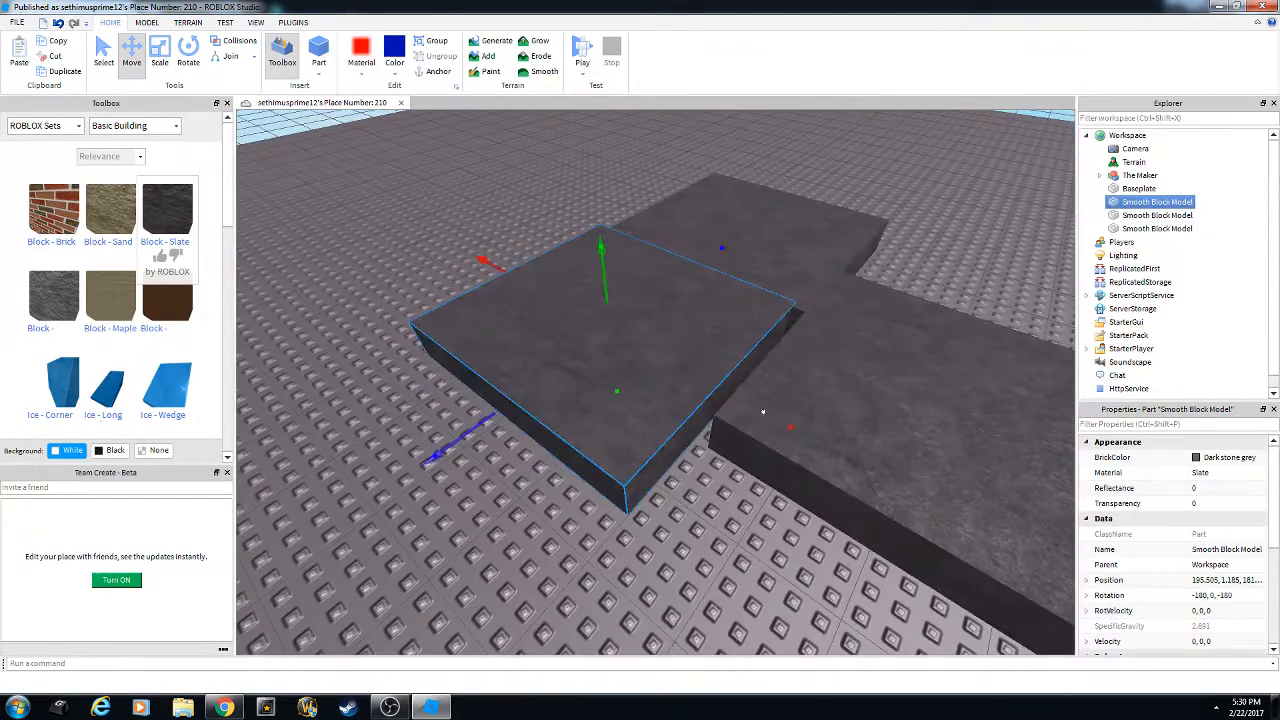
left_click_drag(797, 428, 814, 434)
Paste a copy onto a slab, flatten it into a thin top slab, and copy it.
right_click(712, 352)
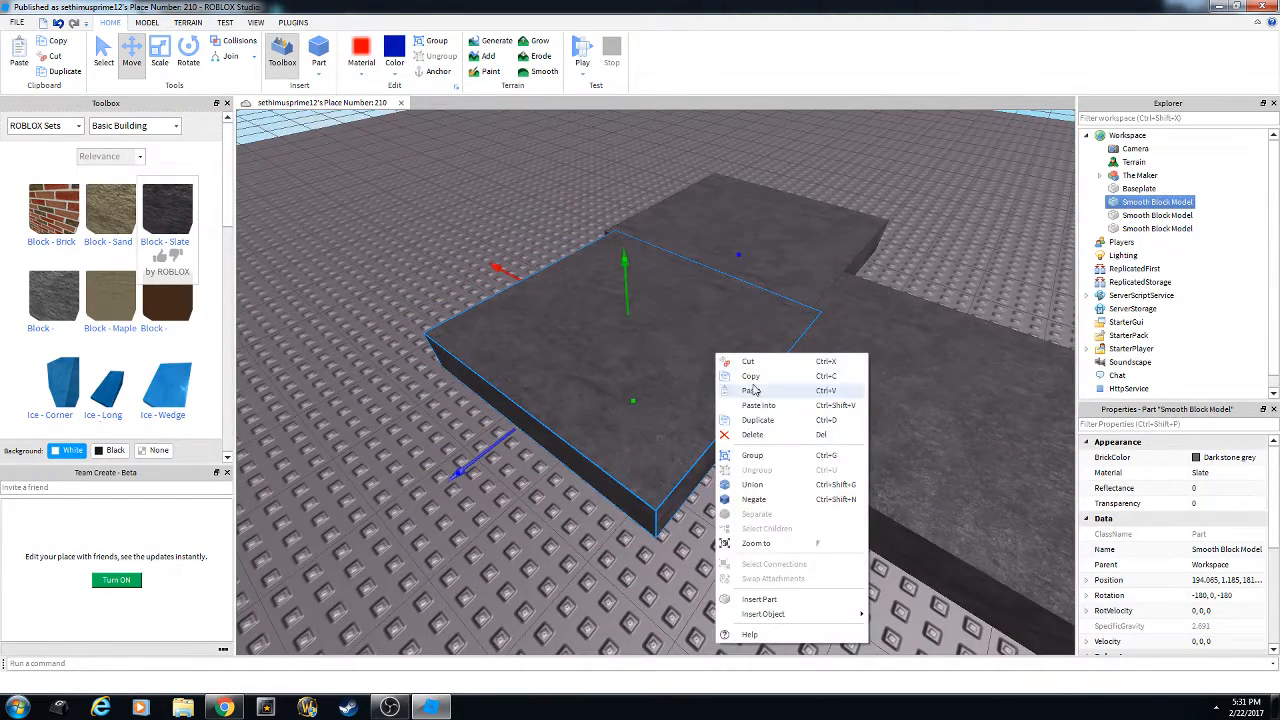
left_click(712, 338)
right_click(714, 345)
left_click(757, 390)
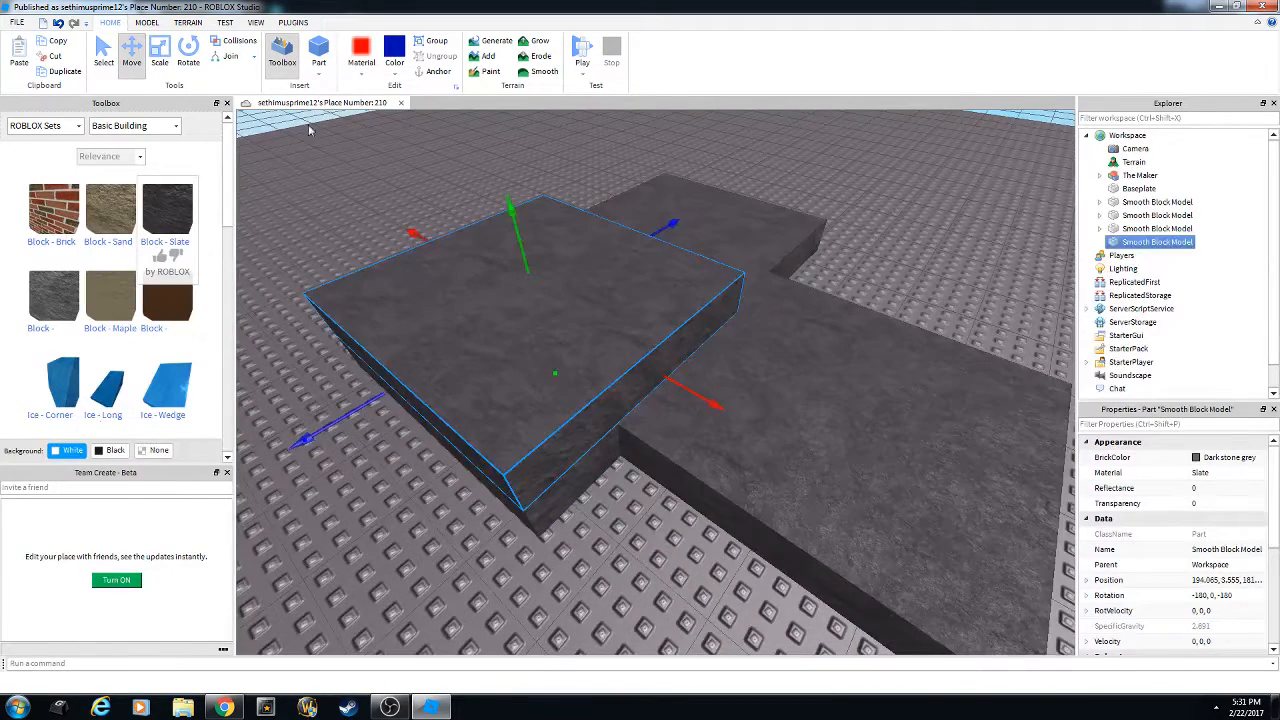
left_click_drag(516, 238, 703, 203)
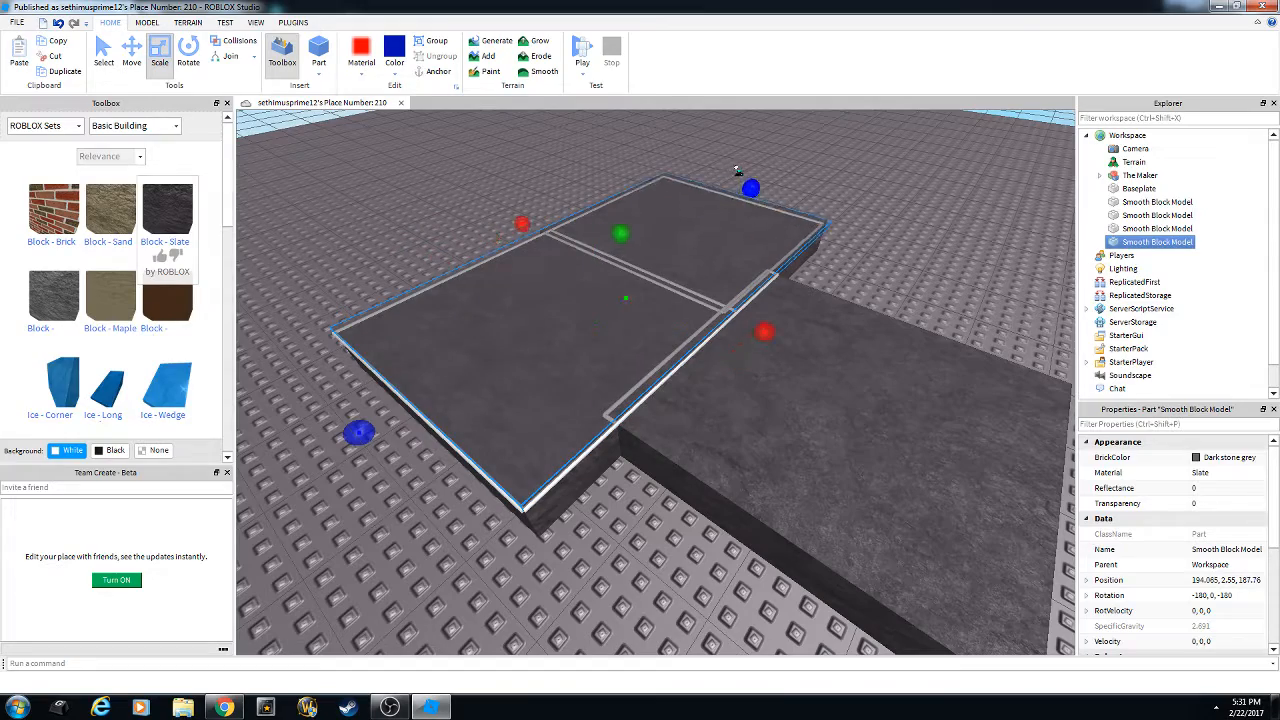
right_click_drag(720, 303, 720, 320)
key("s")
right_click(762, 332)
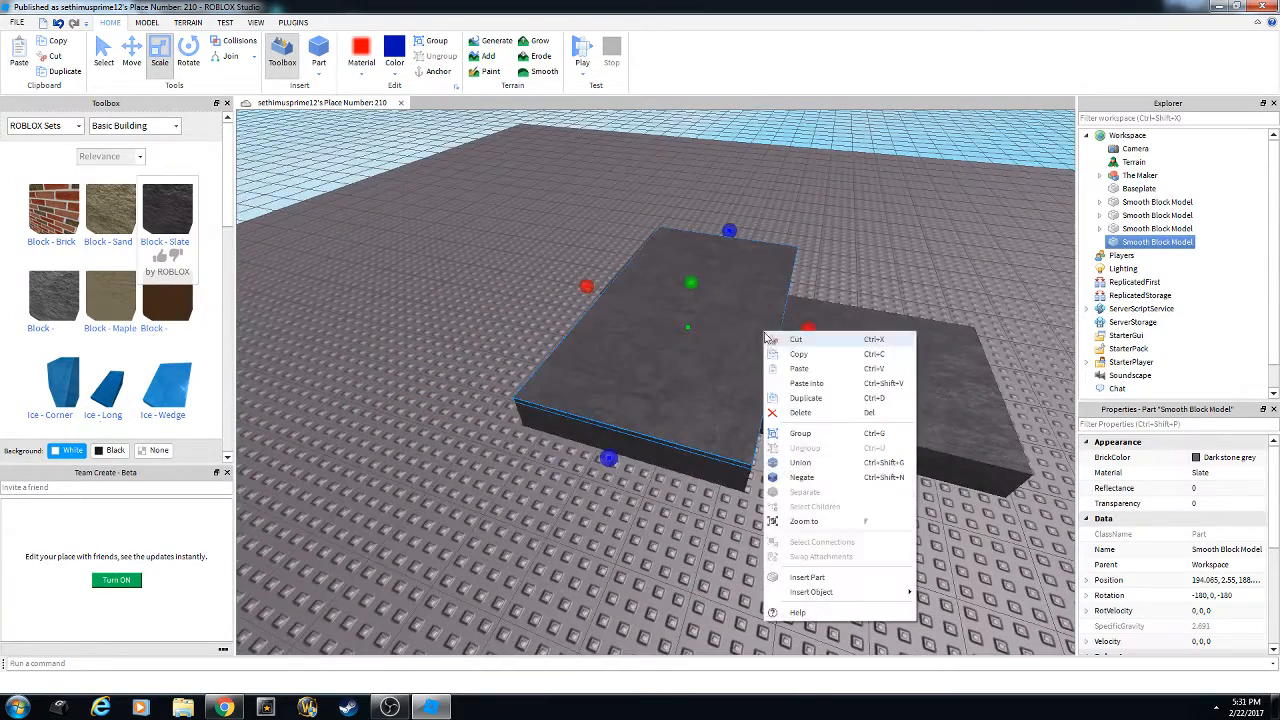
left_click(782, 357)
Give the thin slab Grass material and Earth green colour.
left_click(364, 76)
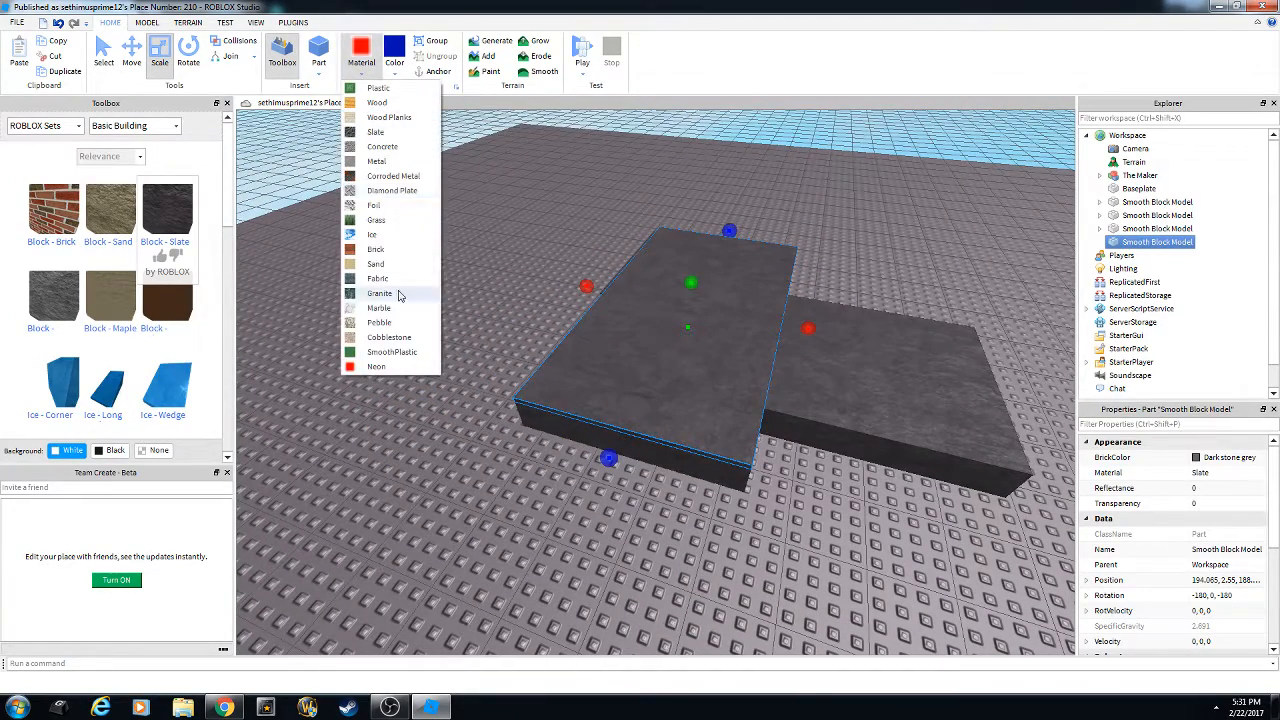
left_click(377, 222)
left_click(398, 78)
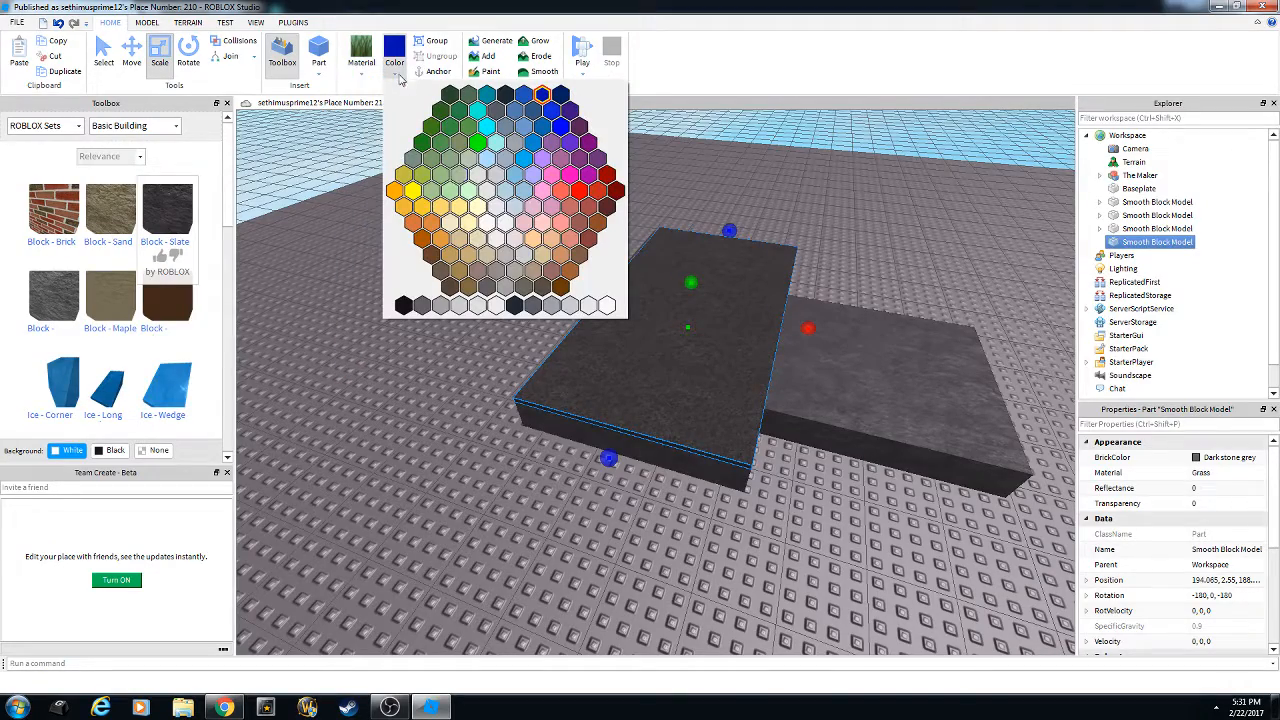
left_click(440, 110)
Paste a duplicate green slab, move it across the other slab and rotate it 90 degrees.
right_click_drag(617, 320, 617, 320)
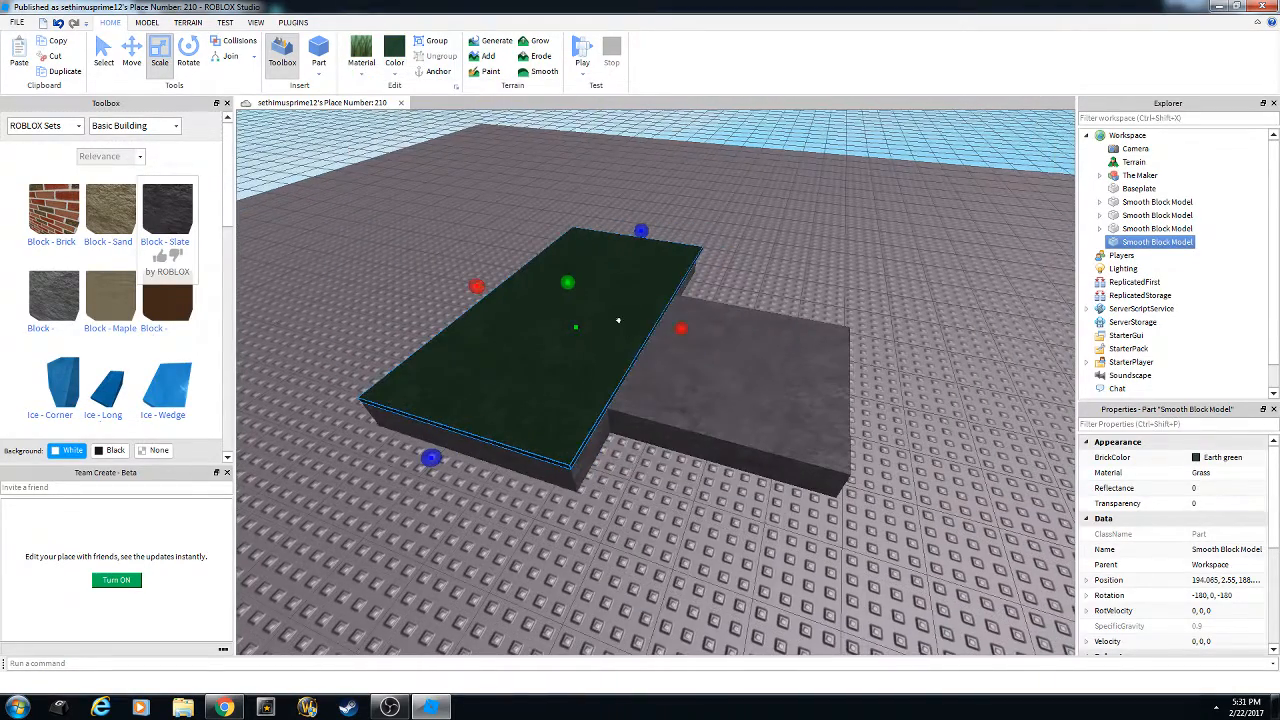
right_click(620, 322)
left_click(612, 295)
right_click(614, 298)
left_click(656, 348)
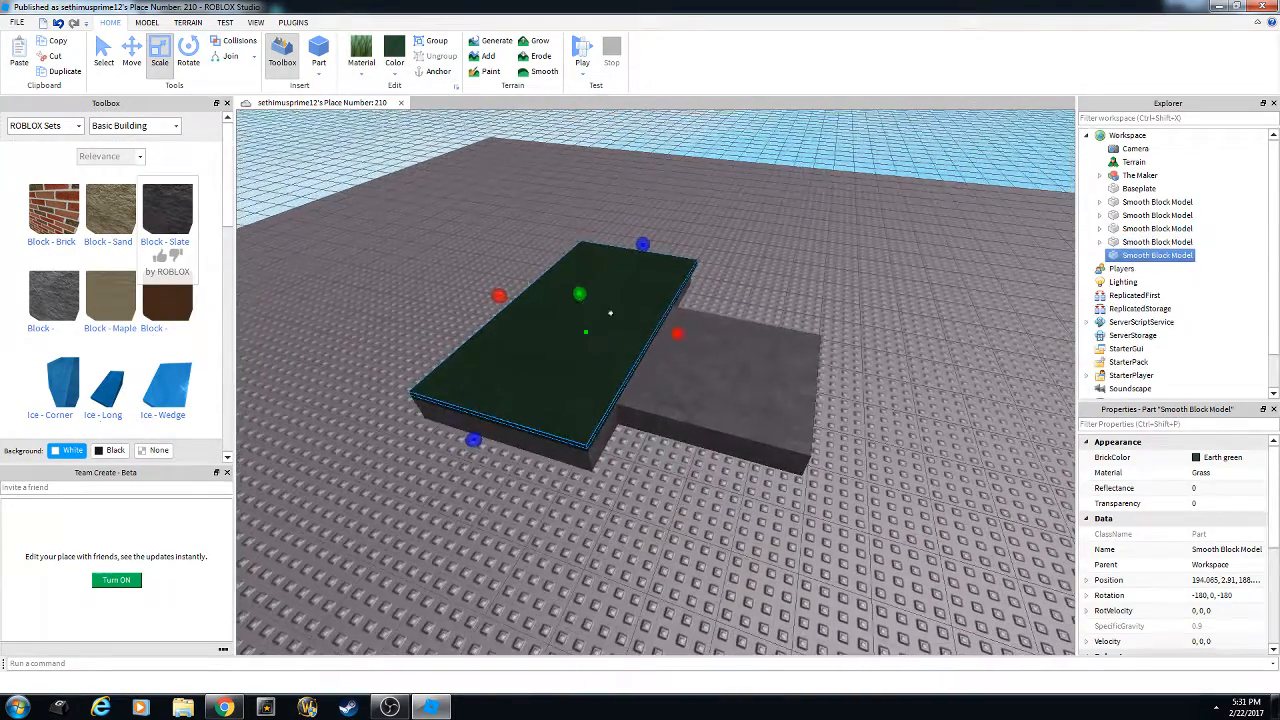
left_click_drag(549, 337, 800, 320)
key("ctrl+r")
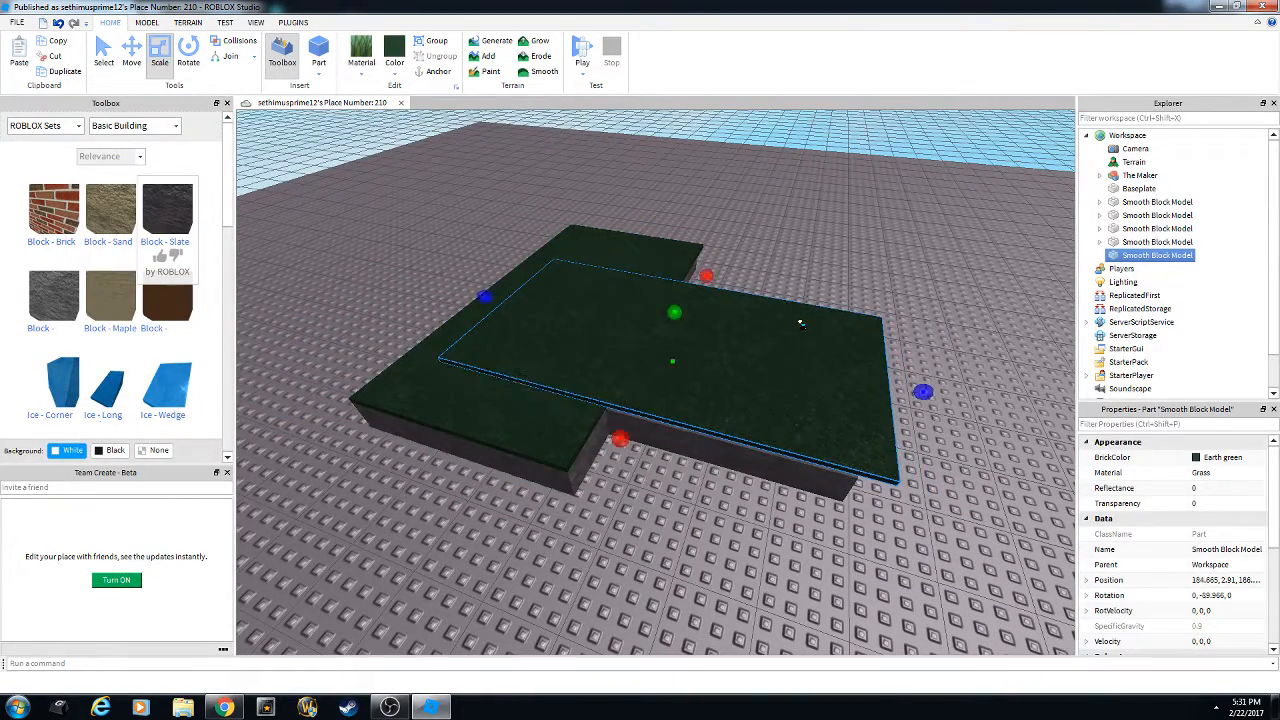
Lower the duplicate grass slab to a height of 2.5.
key("w")
left_click(132, 52)
key("d")
right_click_drag(660, 341, 686, 349)
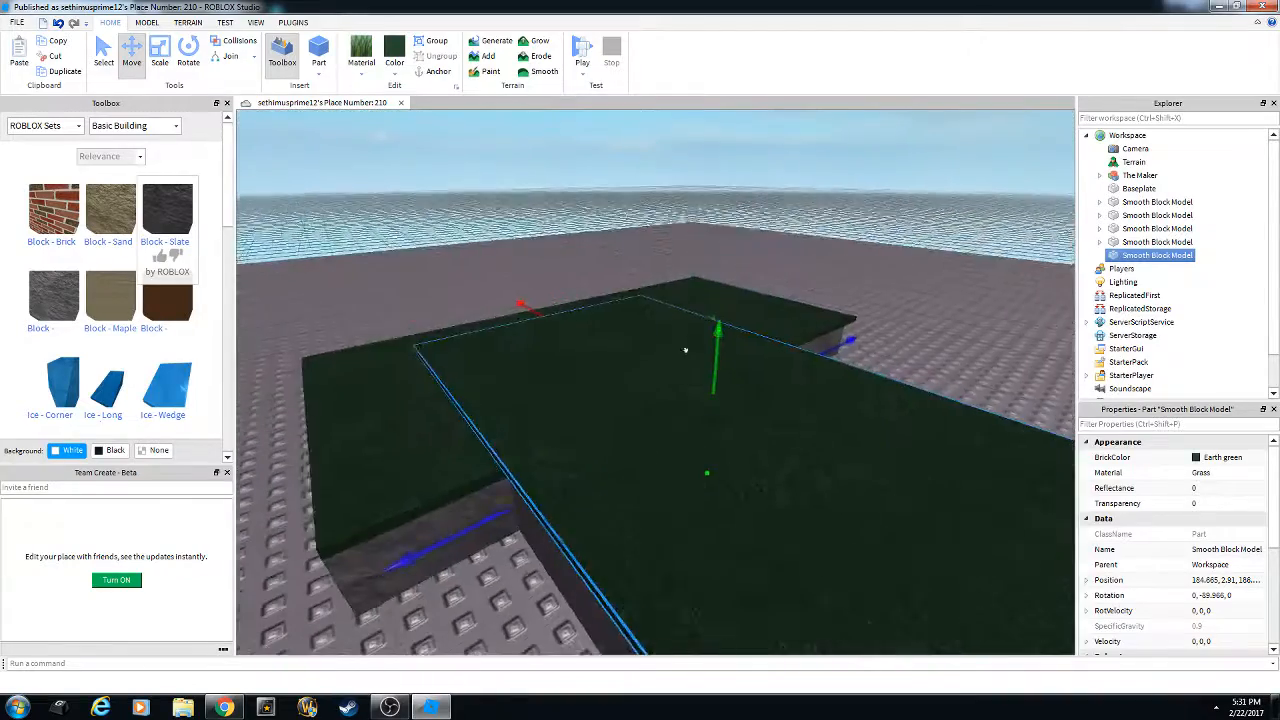
key("s")
left_click_drag(687, 368, 685, 376)
key("s")
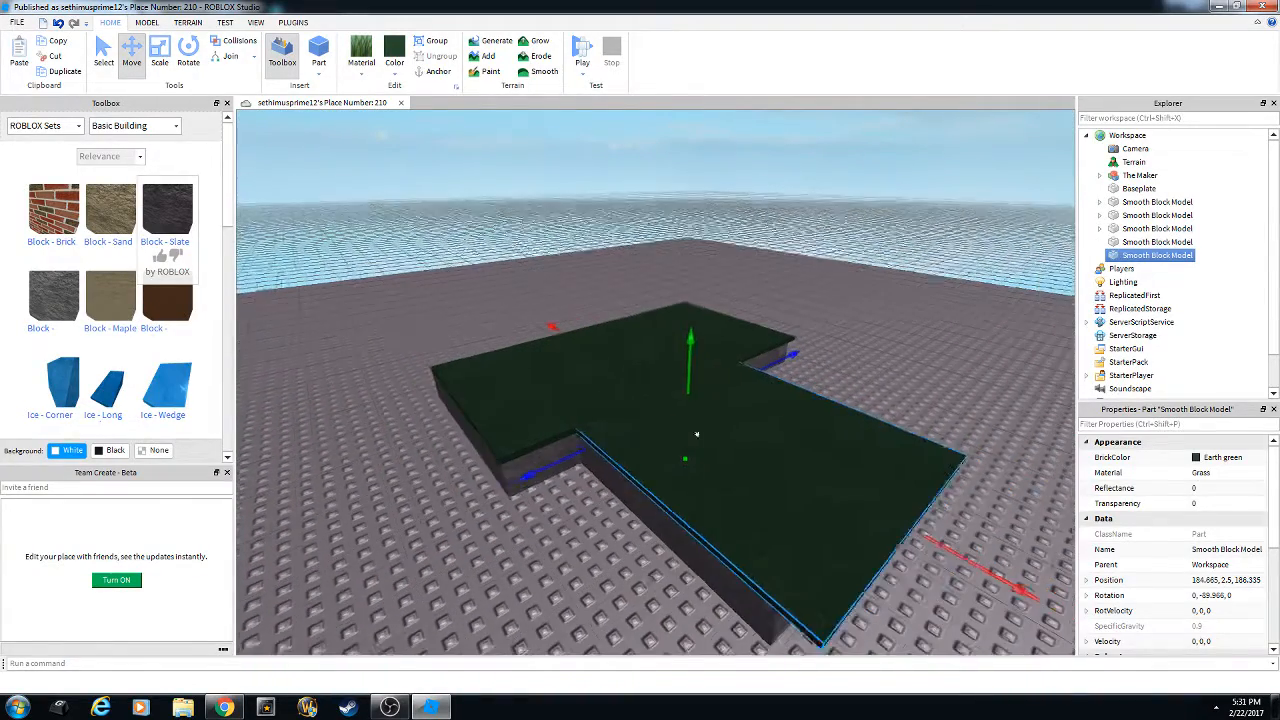
Nudge the grass slab up slightly to a height of 2.56.
key("a")
right_click_drag(647, 492, 612, 481)
key("w")
key("s")
key("a")
key("e")
left_click_drag(762, 278, 762, 276)
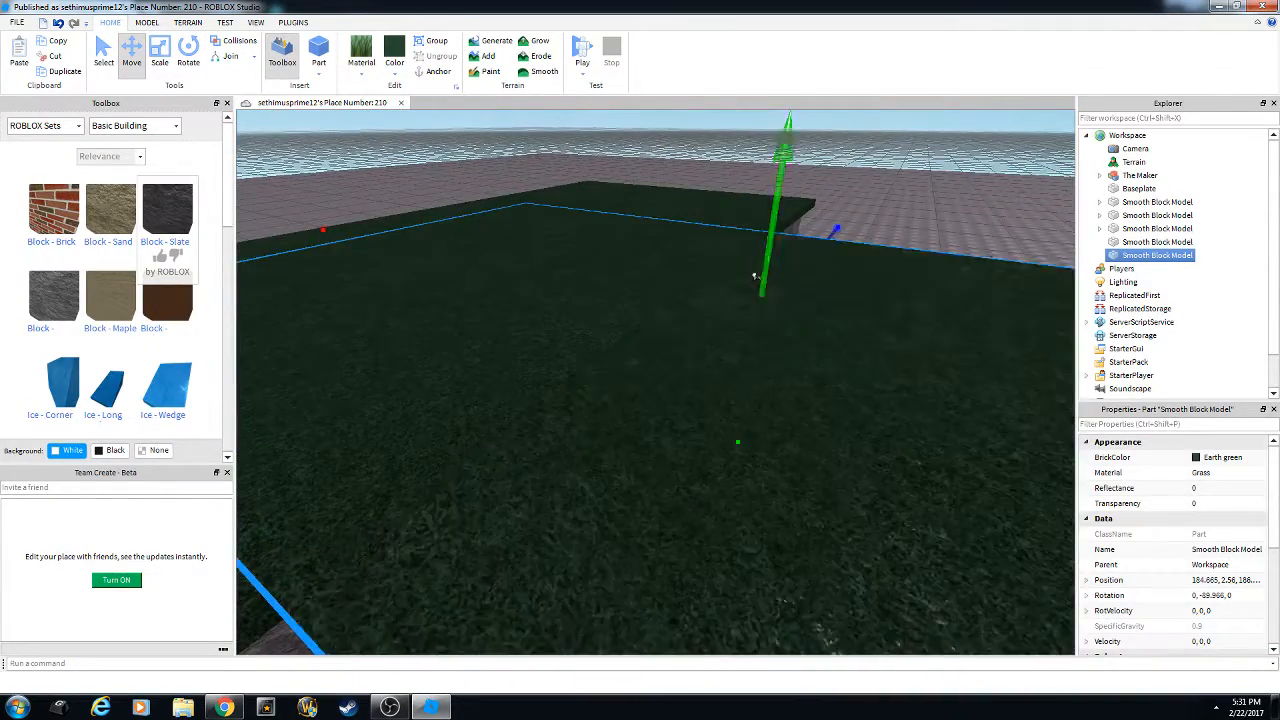
key("d")
right_click_drag(762, 284, 750, 330)
key("q")
key("w")
key("e")
Resize the grass slab, trimming its bottom and shrinking it from the left side.
left_click(167, 56)
key("d")
right_click_drag(704, 366, 688, 352)
key("q")
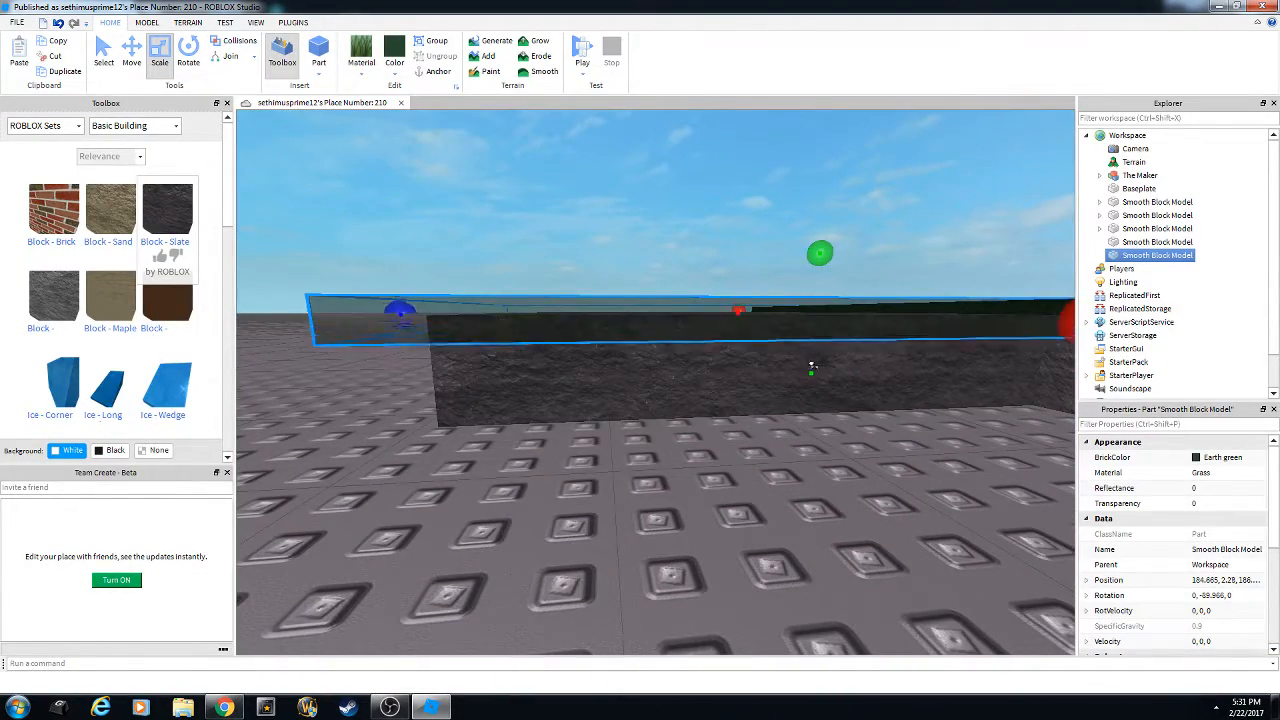
left_click_drag(811, 367, 811, 369)
right_click_drag(740, 345, 723, 340)
key("a")
key("e")
left_click_drag(645, 300, 662, 301)
key("d")
right_click_drag(734, 326, 751, 366)
key("w")
Stretch the other grass slab along its length and adjust its height slightly.
left_click(749, 369)
key("w")
key("w")
left_click_drag(721, 349, 740, 354)
right_click_drag(740, 354, 694, 382)
key("w")
left_click_drag(642, 417, 640, 422)
left_click(868, 458)
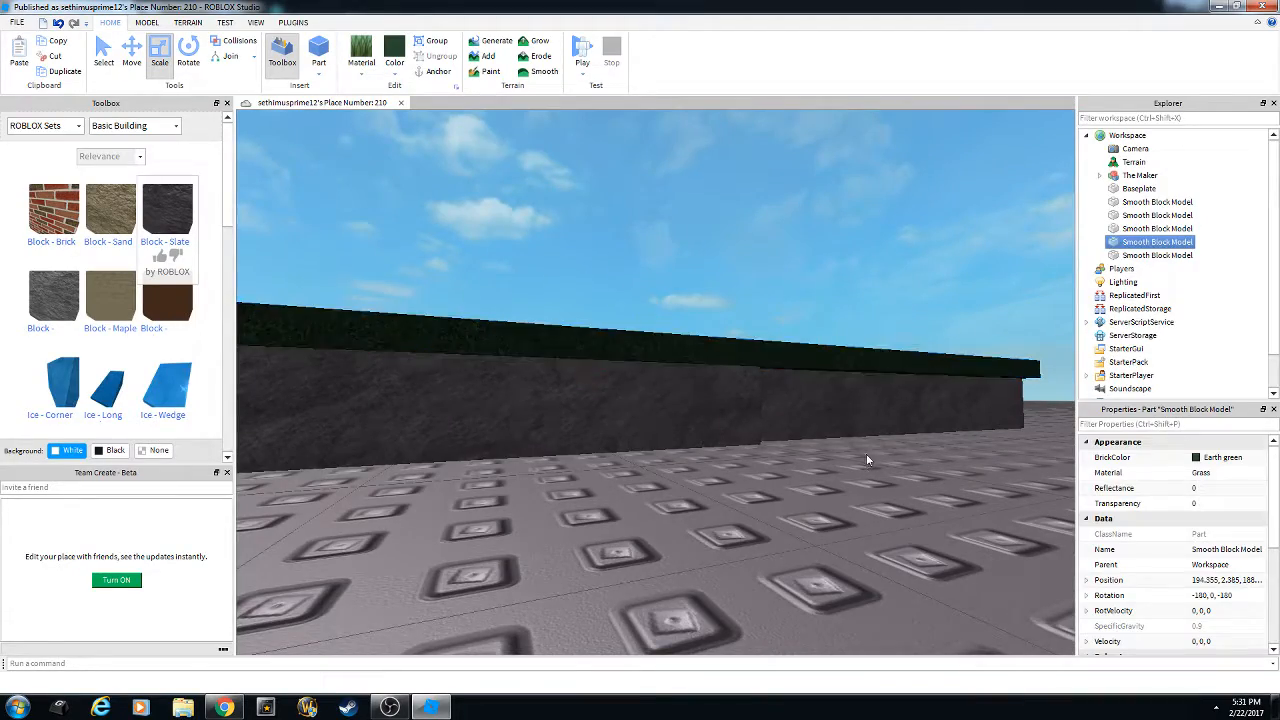
key("e")
key("s")
right_click_drag(866, 448, 789, 357)
Select both grass slabs, both stone slabs and the fifth block together.
key("a")
key("w")
key("s")
key("a")
key("s")
key("w")
key("a")
key("w")
key("s")
left_click(788, 357)
left_click(648, 371, "ctrl")
right_click_drag(662, 445, 640, 406)
key("w")
key("s")
left_click(686, 347, "ctrl")
left_click(624, 350, "ctrl")
key("a")
key("w")
key("s")
left_click(523, 366, "ctrl")
Group the five selected blocks into one Model.
key("s")
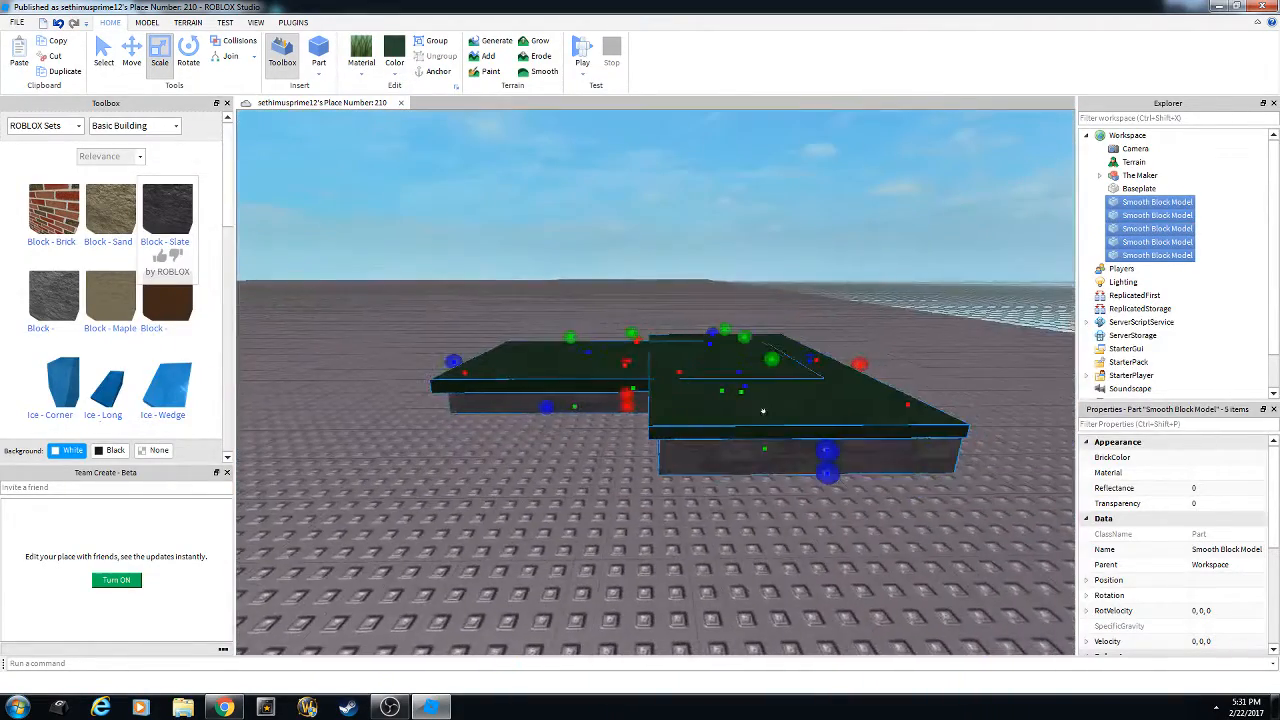
right_click(790, 431)
left_click(827, 526)
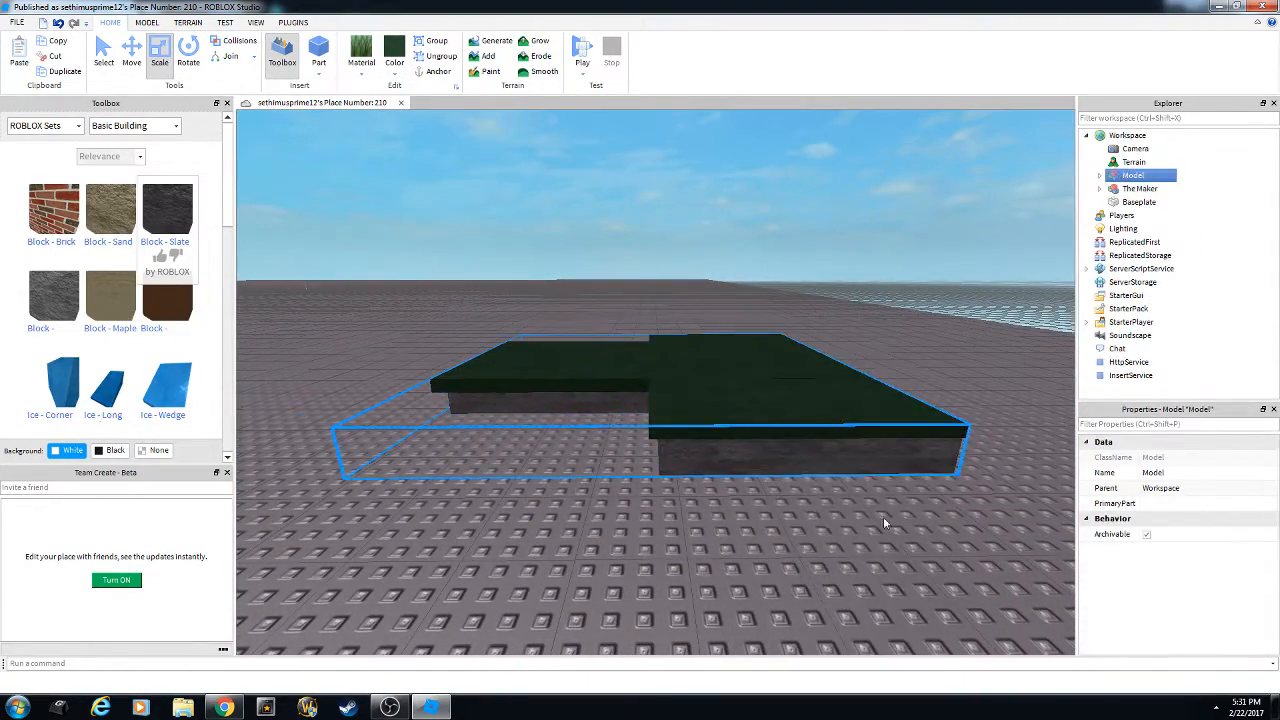
left_click(883, 516)
Slide the platform Model to a new spot across the baseplate.
right_click_drag(870, 505, 835, 403)
key("s")
left_click(652, 348)
left_click_drag(652, 348, 769, 350)
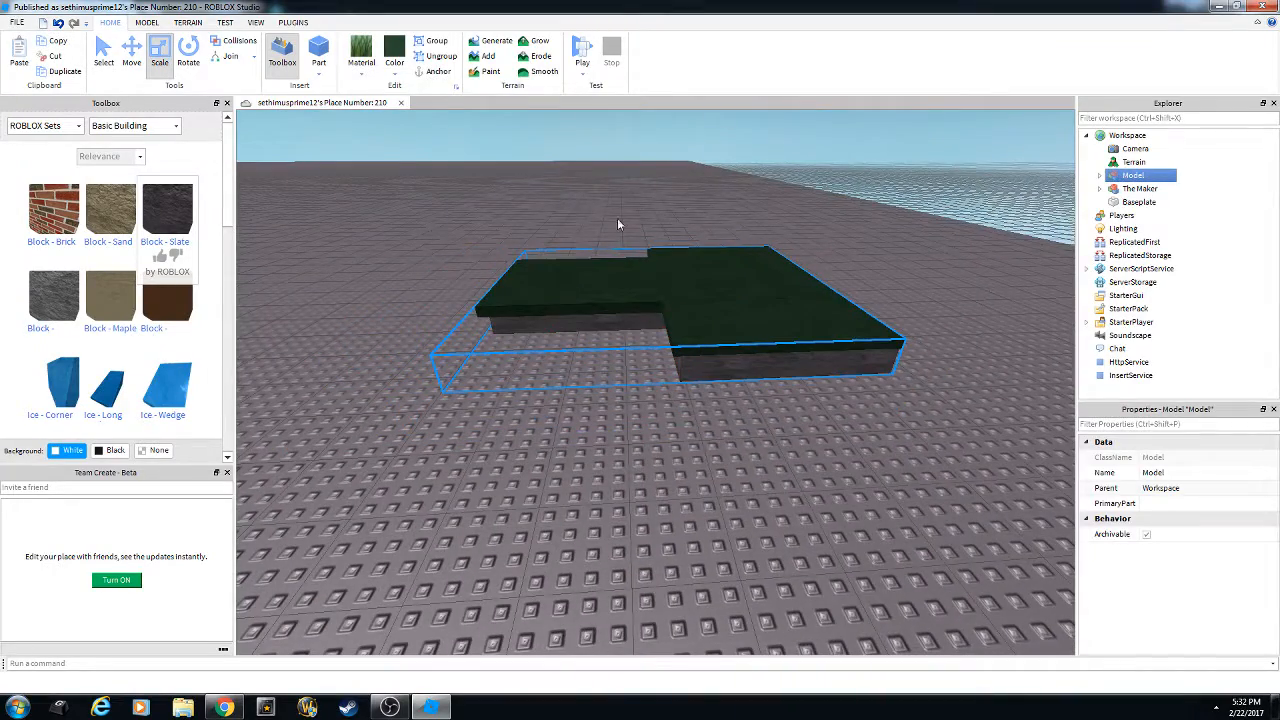
key("s")
right_click_drag(651, 262, 760, 455)
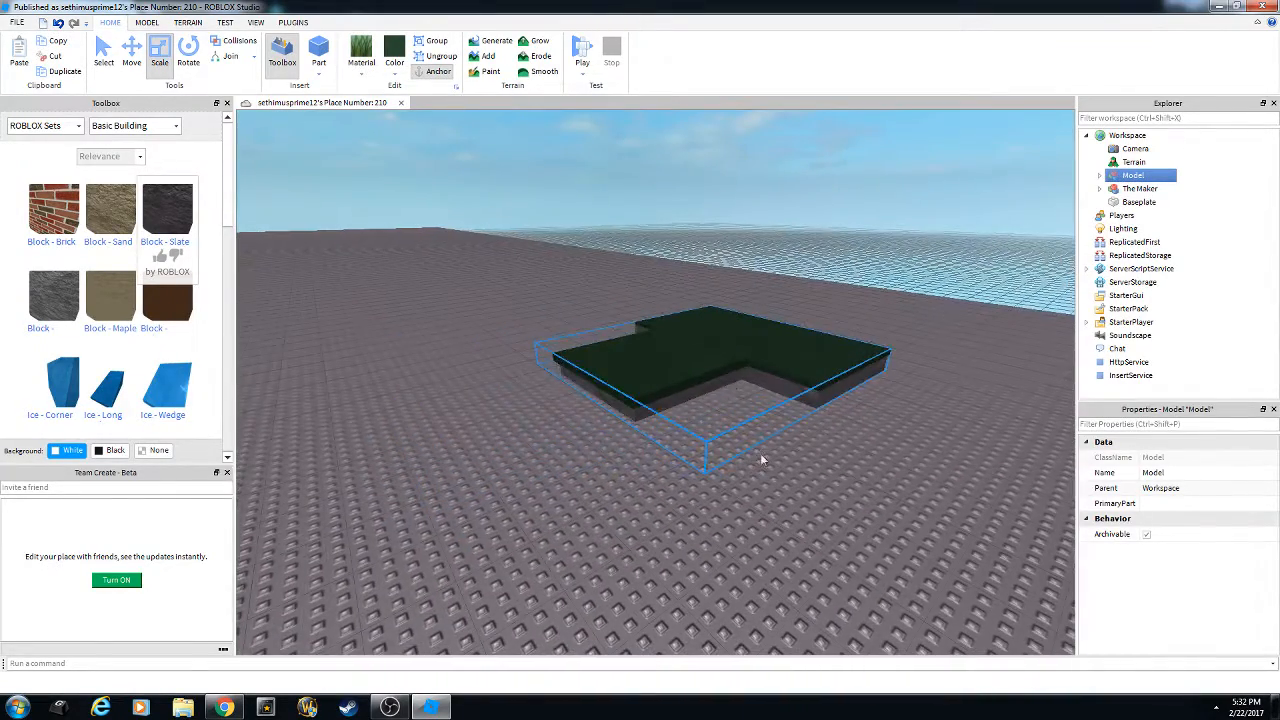
Lift the platform Model upward, then set it back down onto the baseplate.
left_click_drag(706, 308, 709, 245)
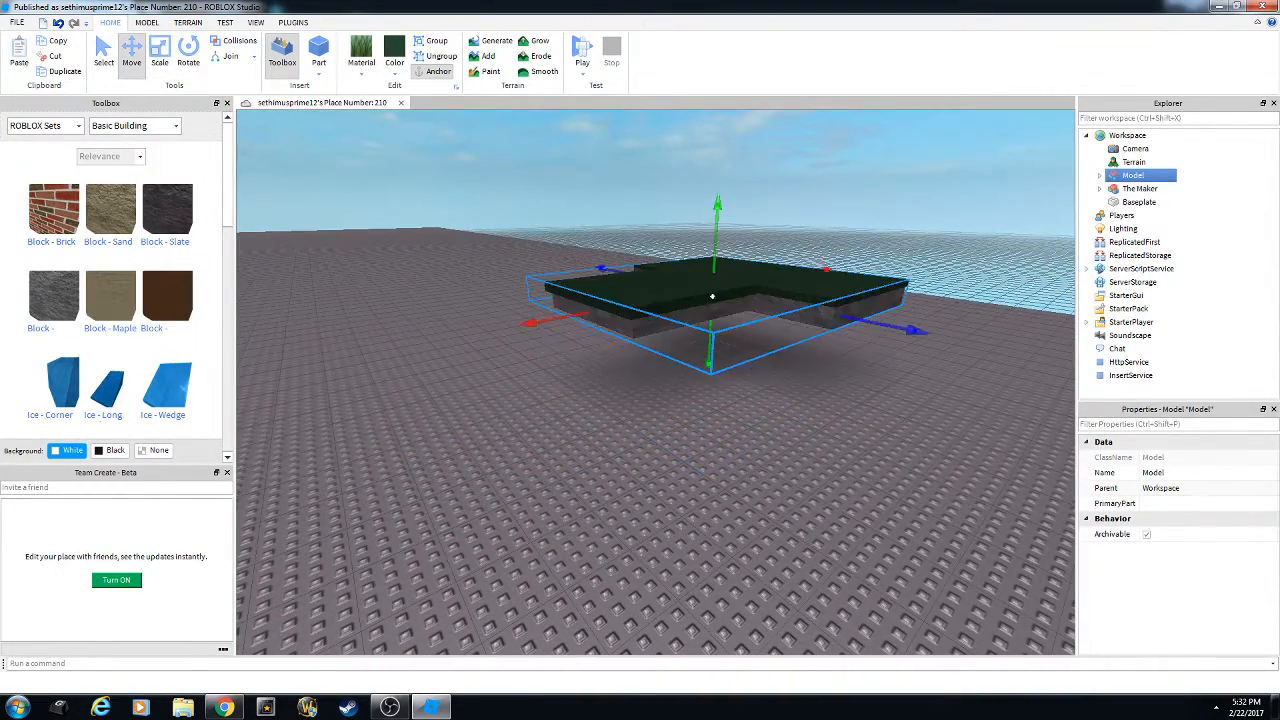
left_click(772, 420)
right_click_drag(772, 420, 697, 275)
key("w")
key("s")
left_click(651, 366)
key("w")
left_click_drag(752, 192, 636, 323)
right_click_drag(751, 346, 735, 373)
key("w")
left_click(735, 373)
Ungroup the platform Model back into five separate Smooth Block parts.
right_click(693, 327)
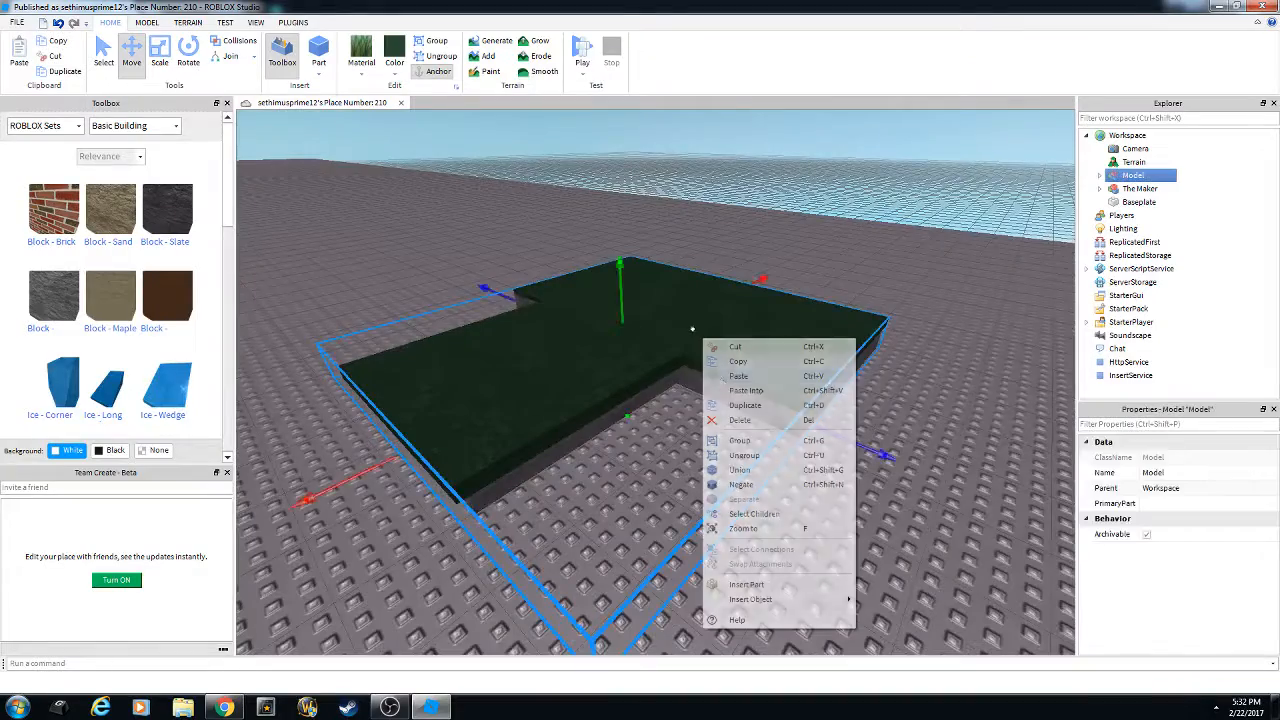
left_click(636, 464)
scroll(638, 463, "up", 5)
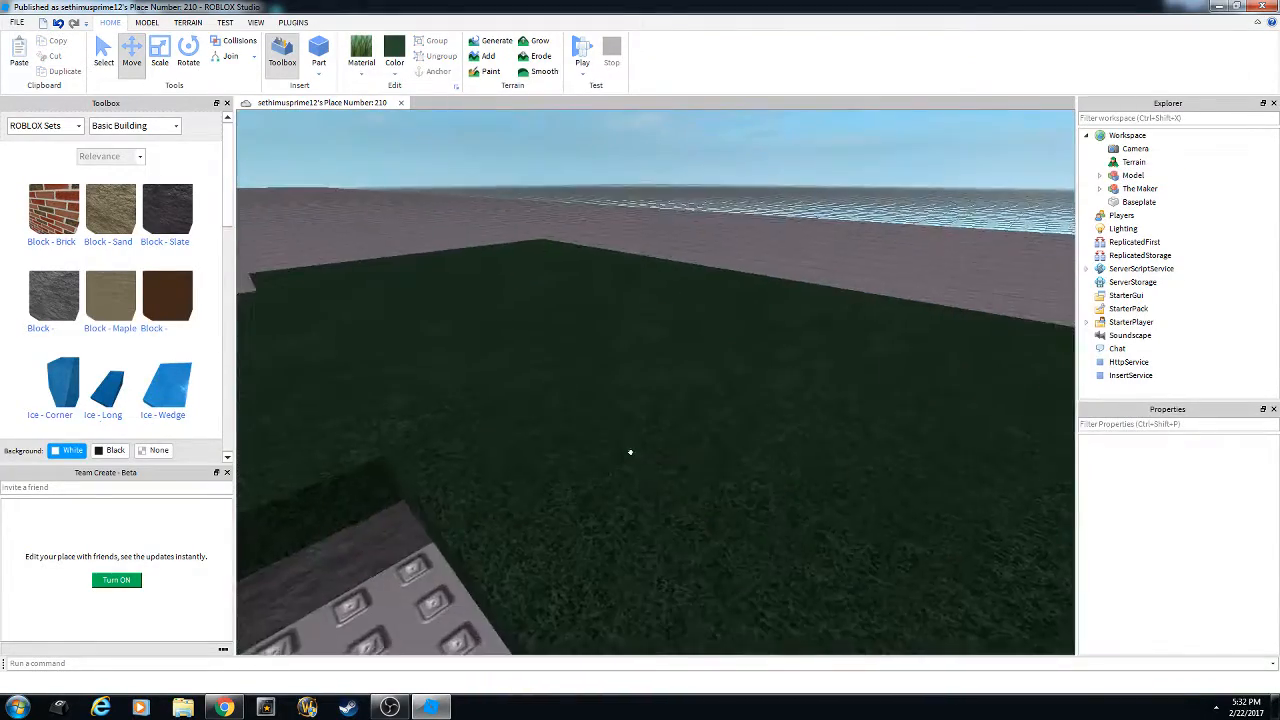
key("d")
right_click_drag(630, 452, 630, 452)
key("s")
scroll(686, 329, "down", 5)
left_click(686, 329)
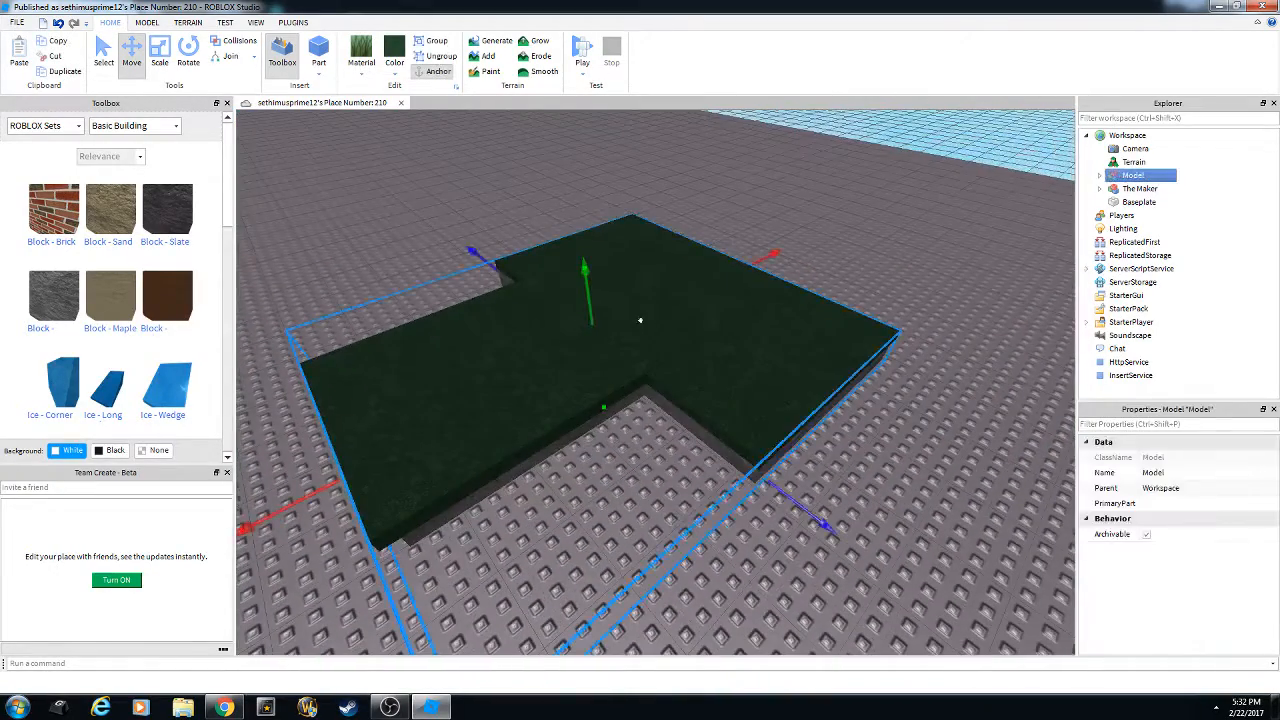
right_click(652, 332)
left_click(700, 449)
scroll(673, 458, "down", 3)
left_click(661, 441)
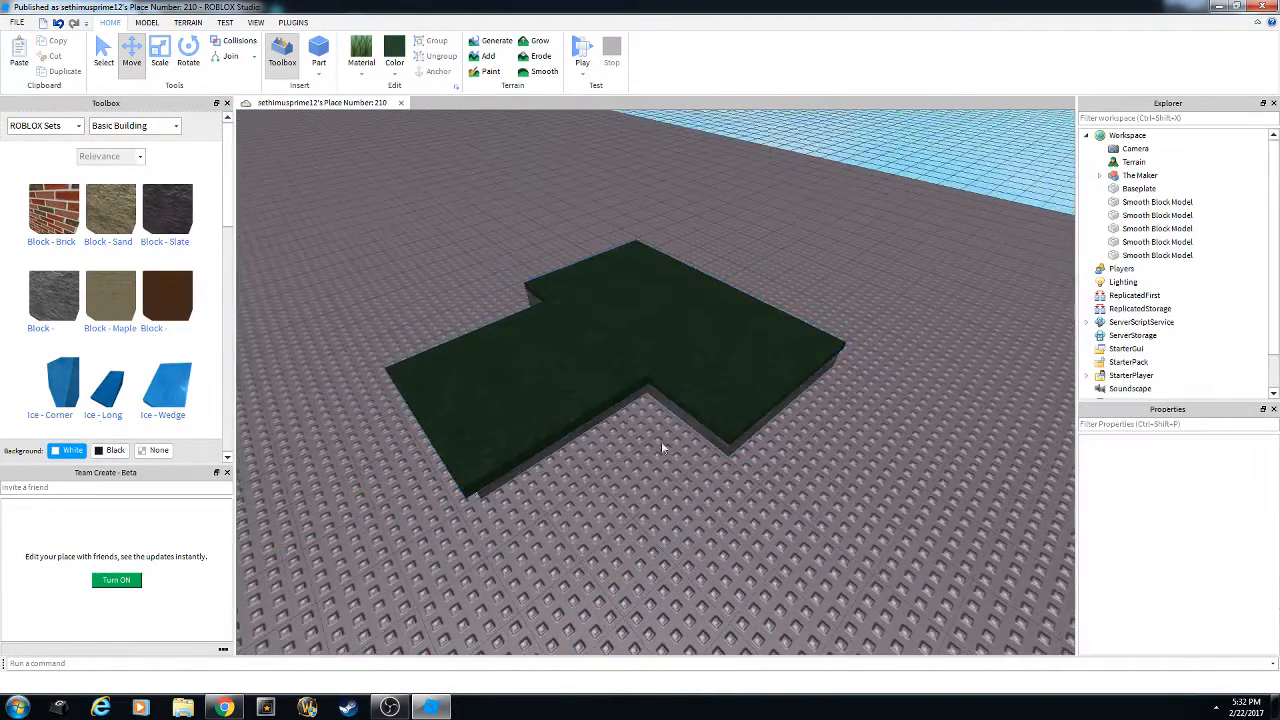
Merge the two grass slabs into one Union.
left_click(657, 360)
left_click(541, 410, "ctrl")
scroll(590, 400, "up", 5)
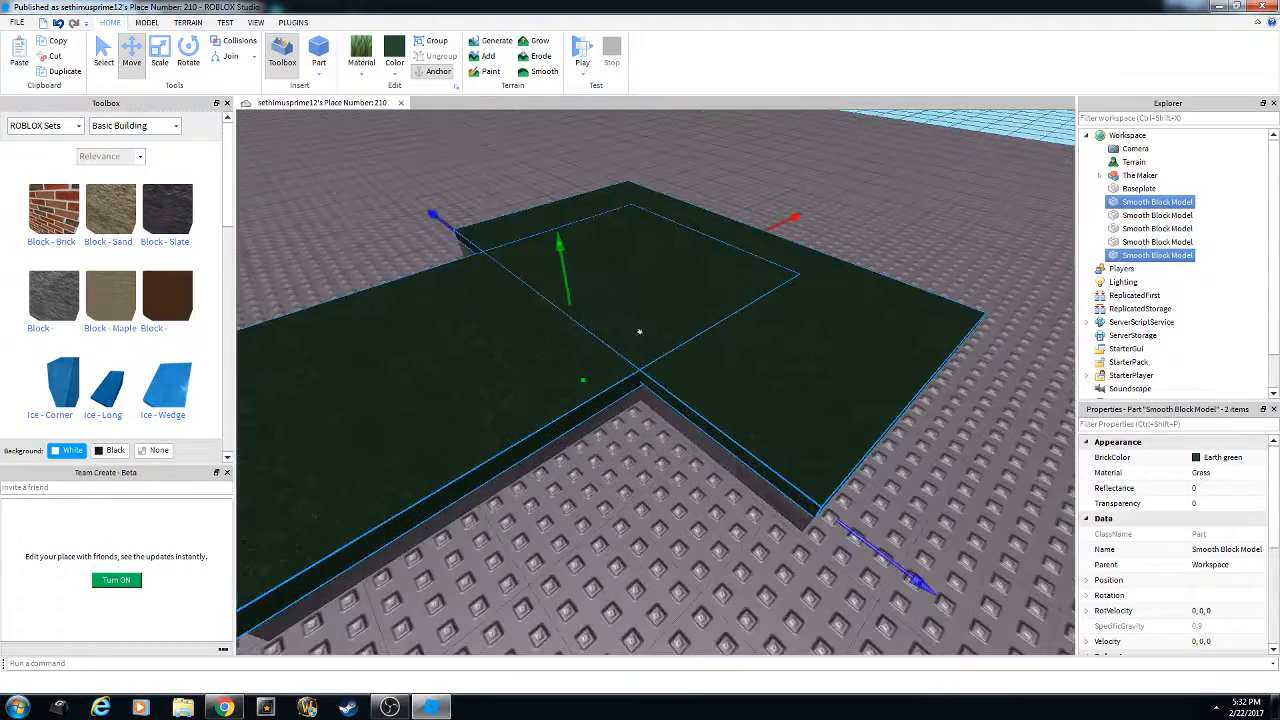
right_click(649, 333)
left_click(698, 463)
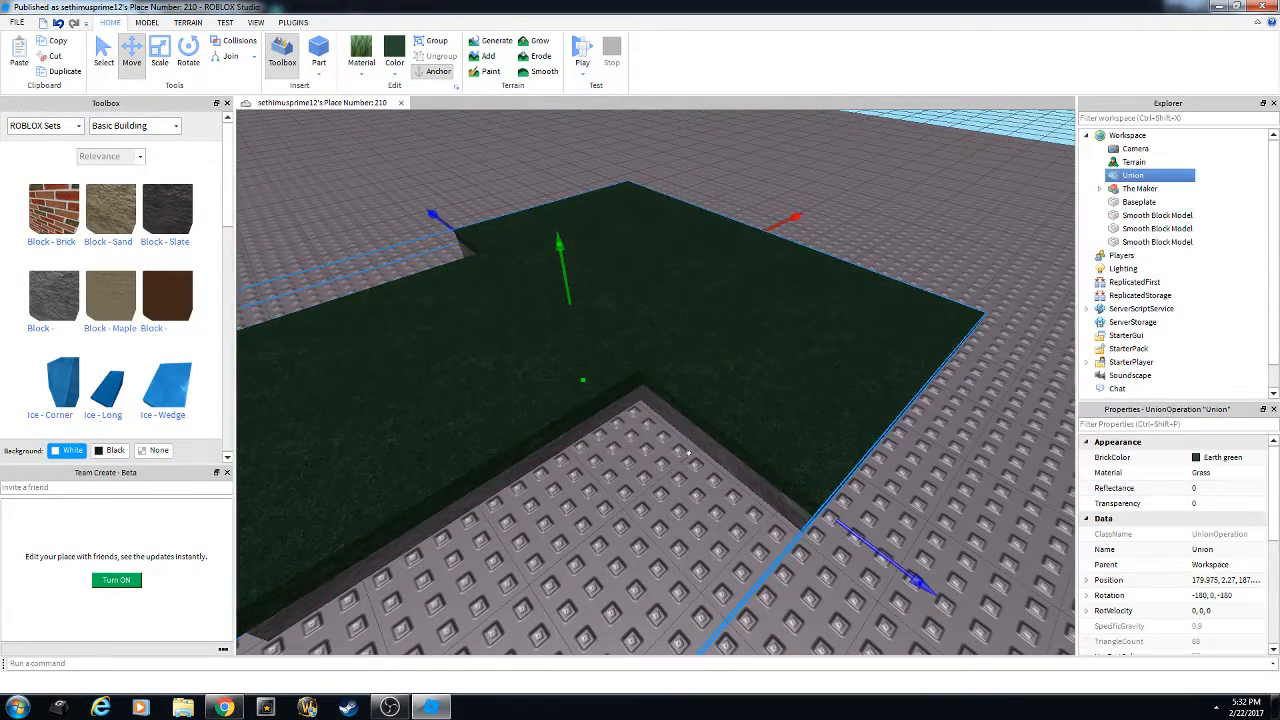
Lift the grass Union upward, clear of the stone slabs.
left_click(633, 481)
right_click_drag(633, 481, 622, 466)
scroll(622, 466, "down", 6)
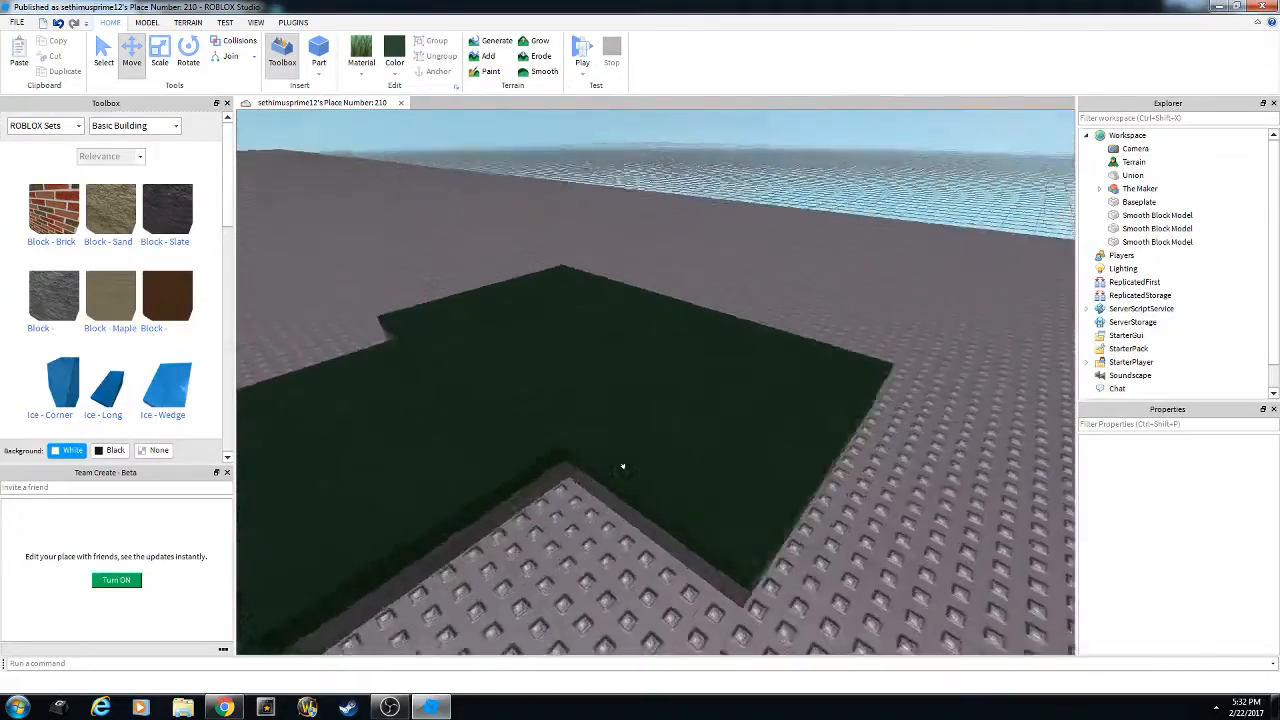
left_click(605, 436)
left_click_drag(488, 349, 474, 271)
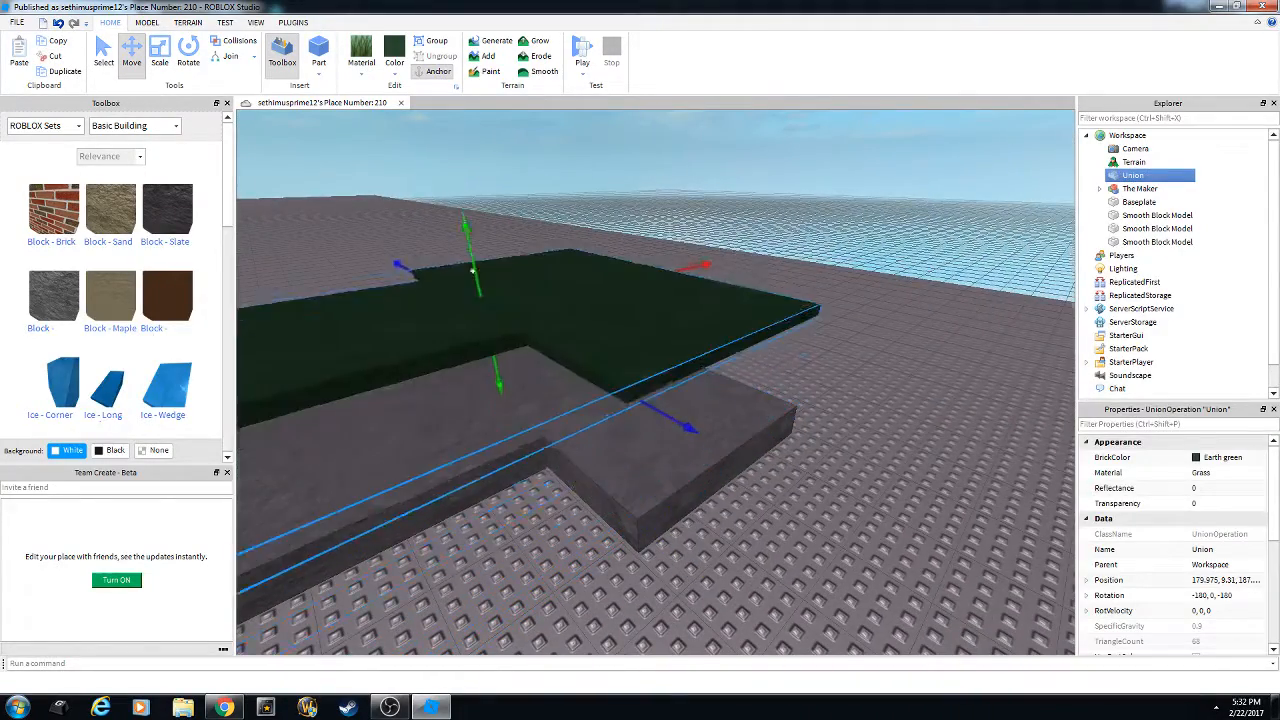
Union the three stone slabs into a single grey base.
left_click(723, 468)
scroll(723, 468, "down", 4)
scroll(690, 457, "up", 4)
right_click_drag(723, 468, 694, 454)
scroll(694, 454, "up", 3)
left_click(694, 454)
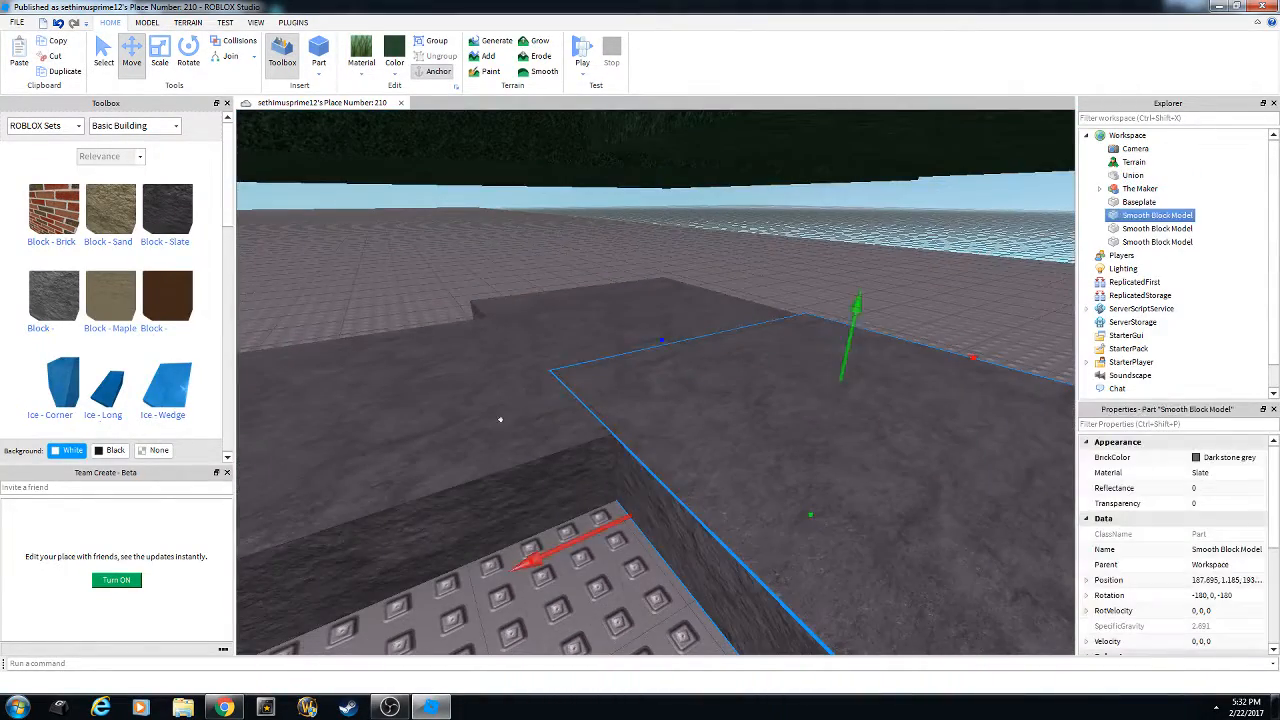
left_click(500, 420, "ctrl")
right_click(636, 318)
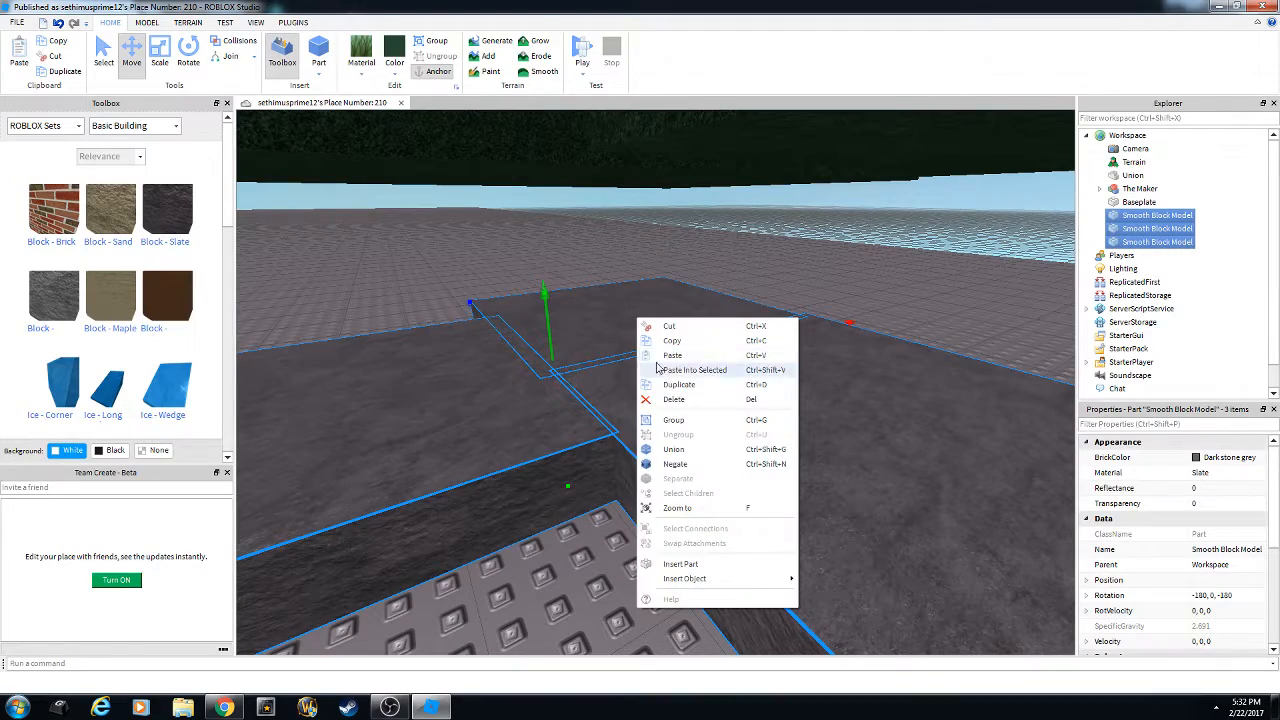
left_click(676, 449)
Lower the grass Union onto the stone base, settling it at height 2.1.
scroll(676, 438, "down", 3)
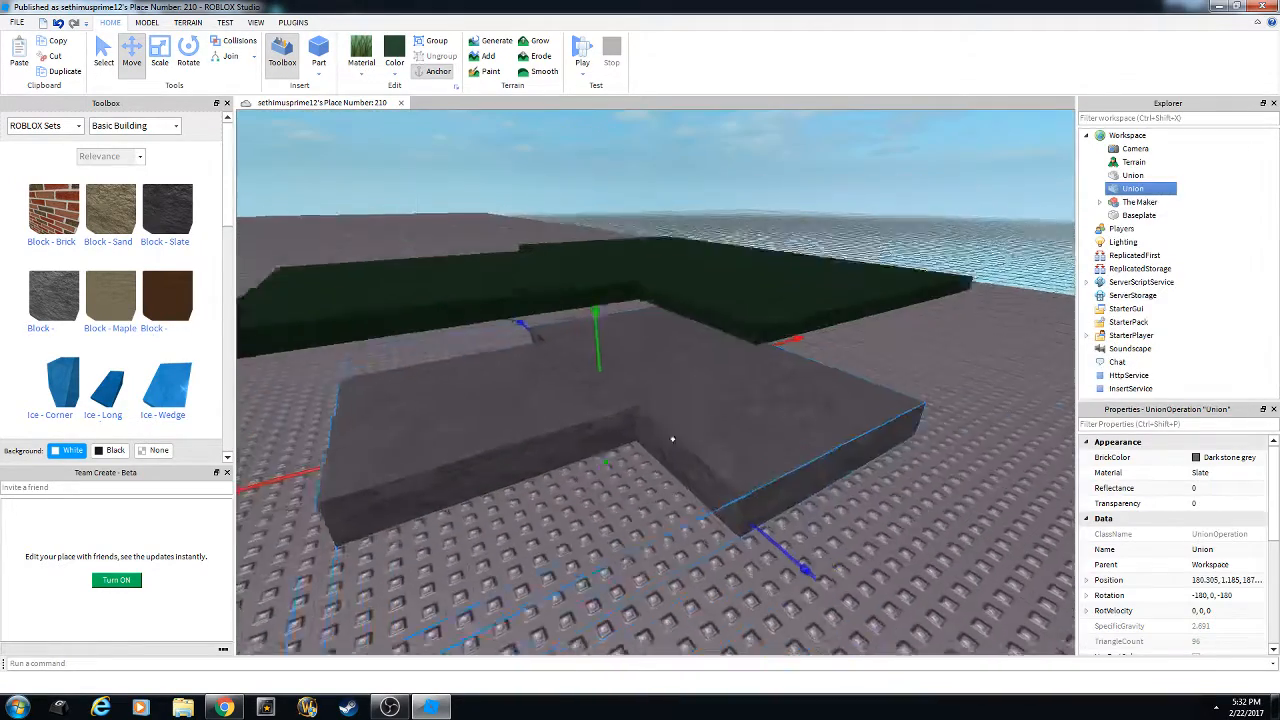
left_click(655, 528)
scroll(663, 526, "up", 5)
scroll(663, 526, "down", 7)
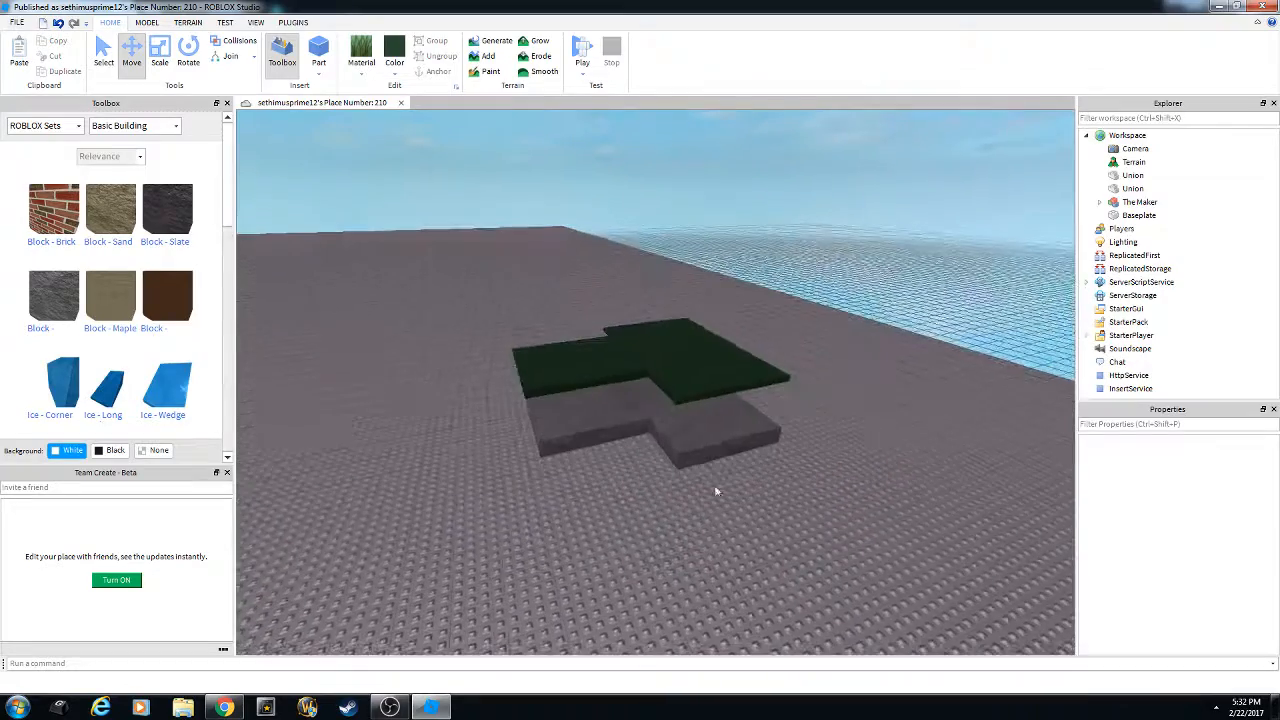
left_click(694, 349)
scroll(652, 300, "up", 5)
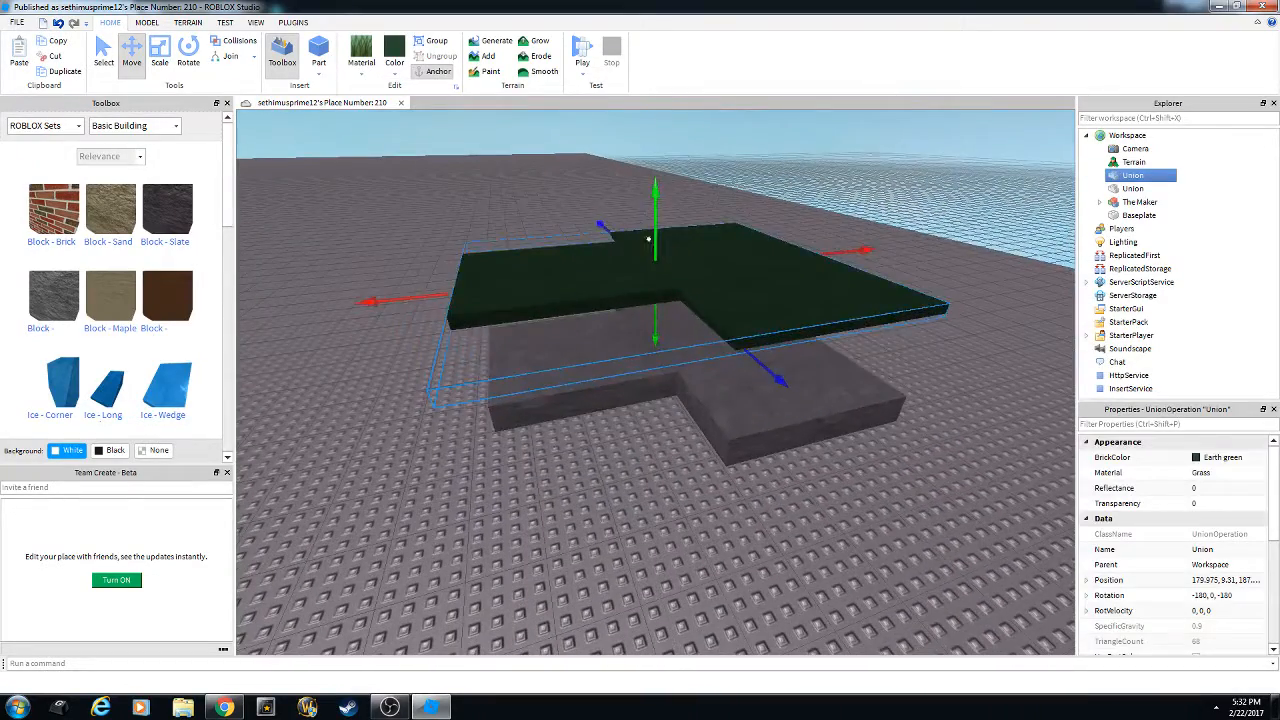
left_click_drag(651, 289, 657, 326)
right_click_drag(684, 372, 686, 376)
scroll(686, 376, "up", 5)
scroll(686, 376, "down", 3)
Orbit around the slabs to check the grass Union sits on the base.
scroll(686, 377, "down", 5)
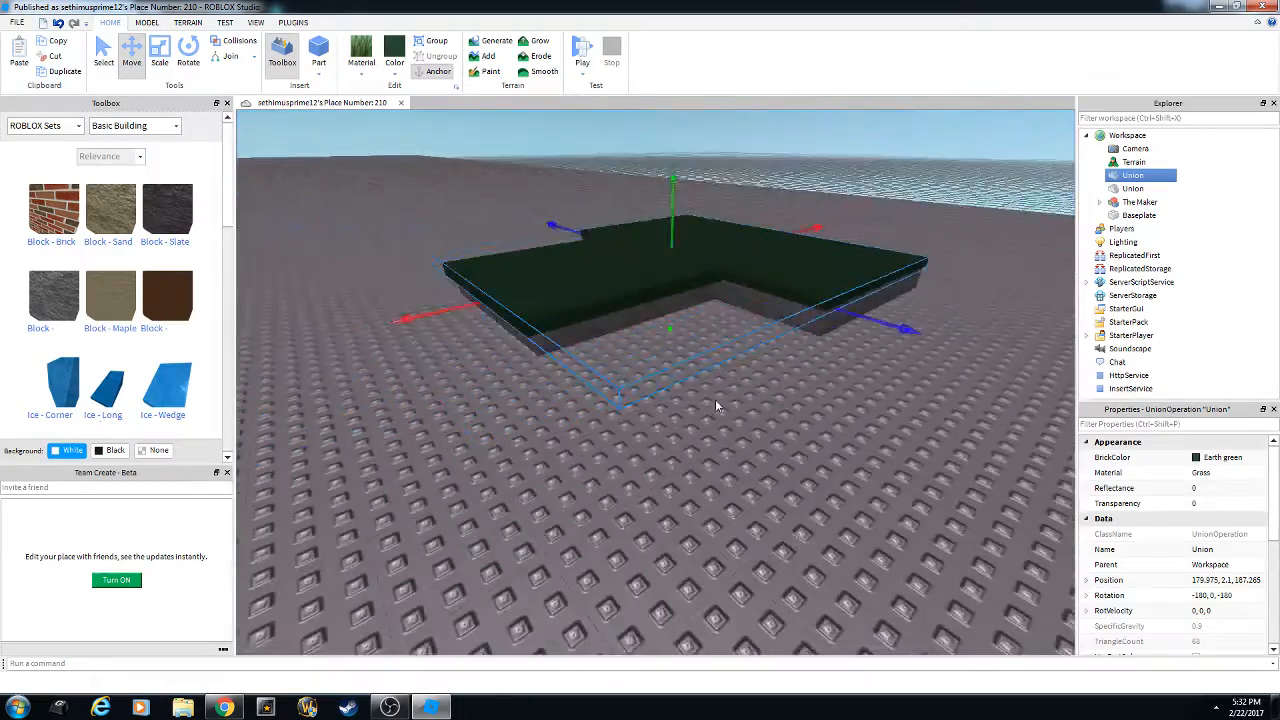
left_click(751, 417)
right_click_drag(751, 417, 740, 406)
scroll(751, 417, "up", 4)
scroll(740, 406, "down", 2)
left_click(660, 391)
right_click_drag(632, 414, 620, 402)
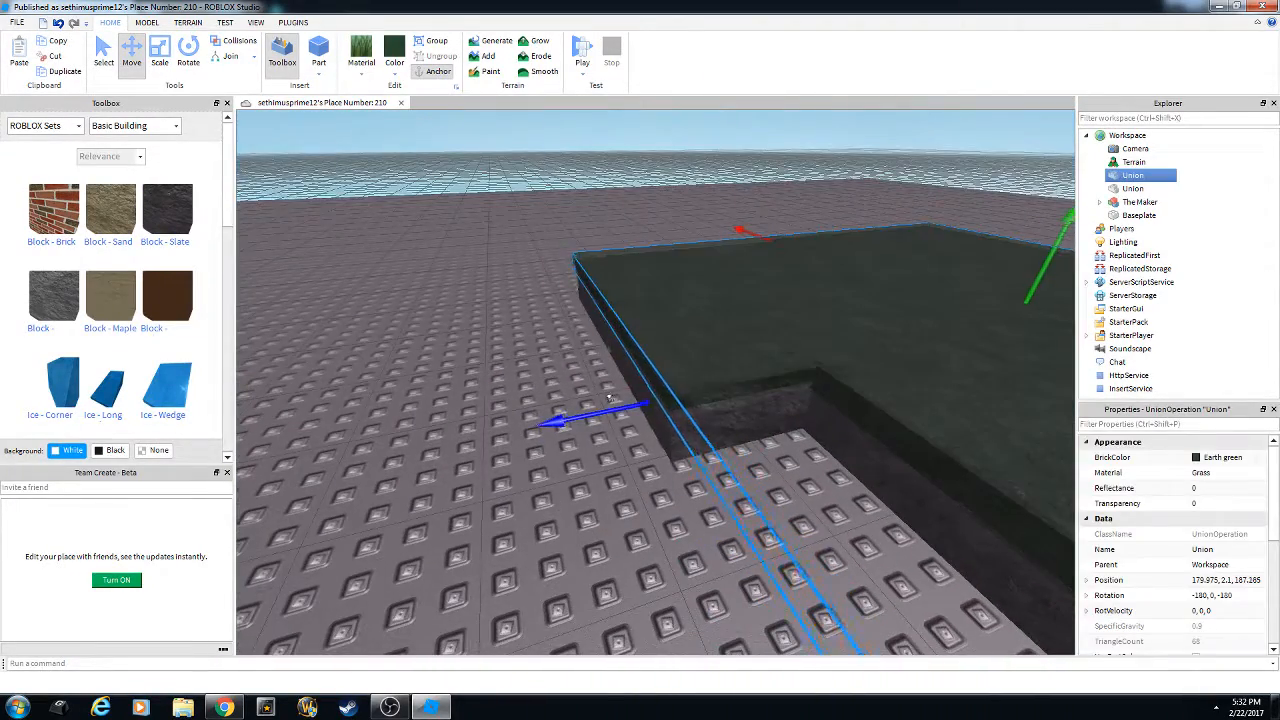
scroll(658, 430, "up", 3)
Group the grass and stone Unions into one Model.
scroll(658, 430, "down", 6)
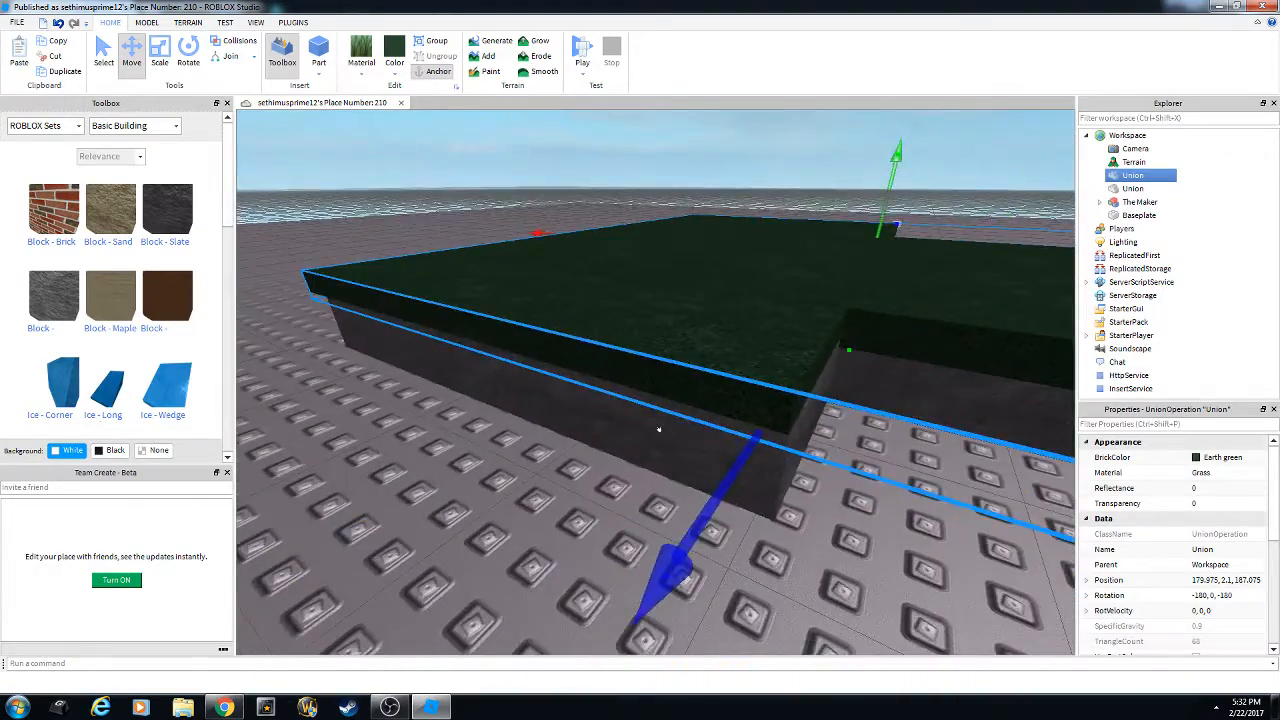
left_click(775, 470)
right_click_drag(775, 470, 693, 426)
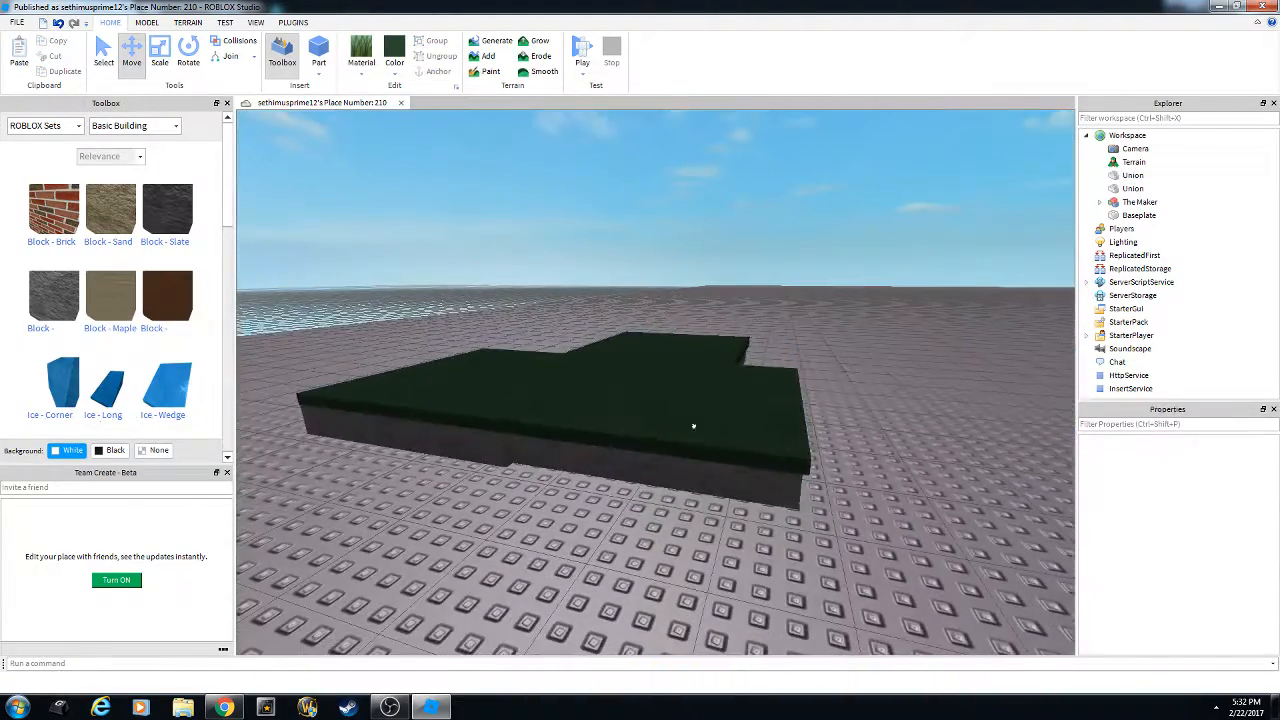
left_click(693, 426)
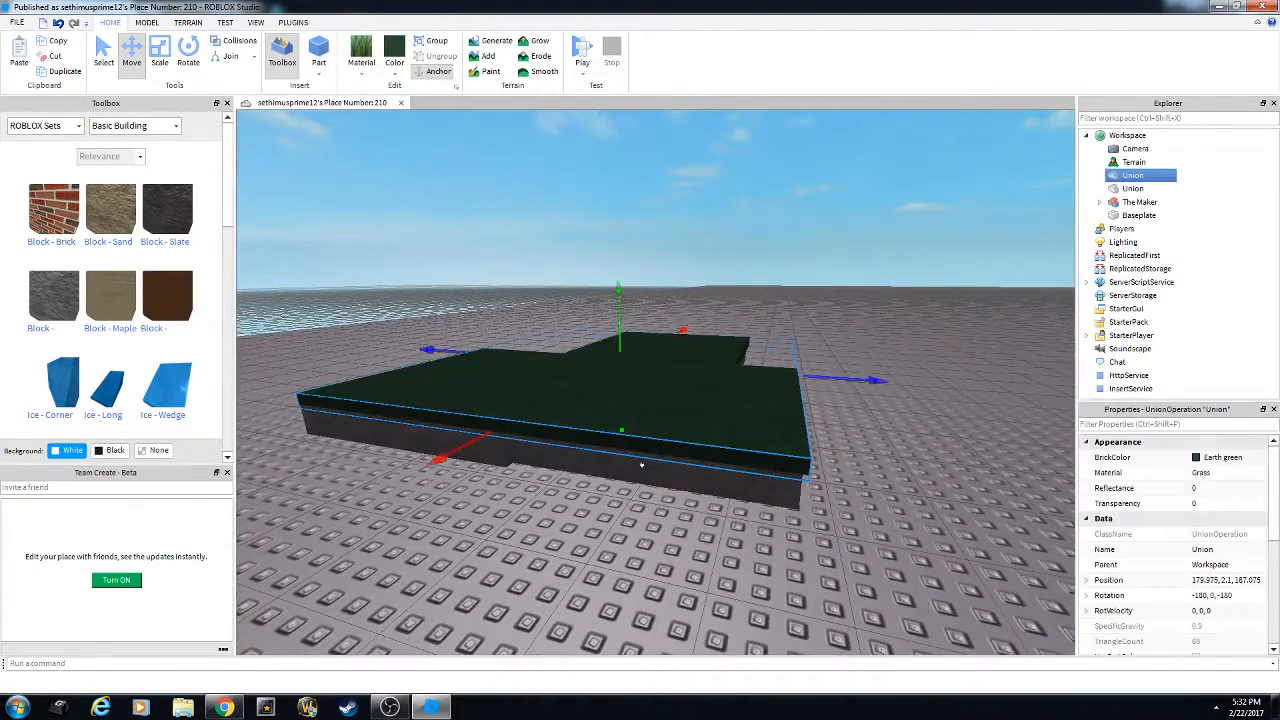
left_click(645, 462, "ctrl")
right_click(662, 390)
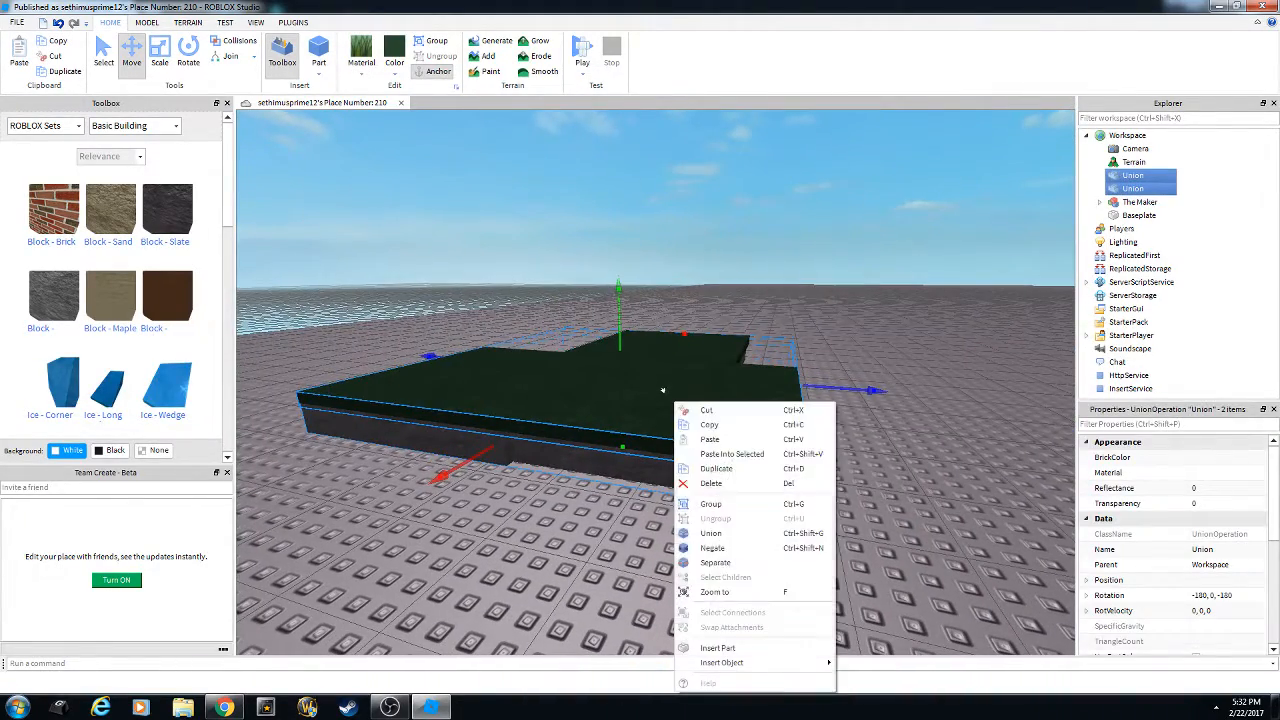
left_click(739, 506)
Move the platform Model across the baseplate, then open the Toolbox's ROBLOX Sets list.
left_click(664, 539)
right_click_drag(664, 539, 664, 539)
scroll(664, 539, "up", 4)
scroll(664, 539, "down", 6)
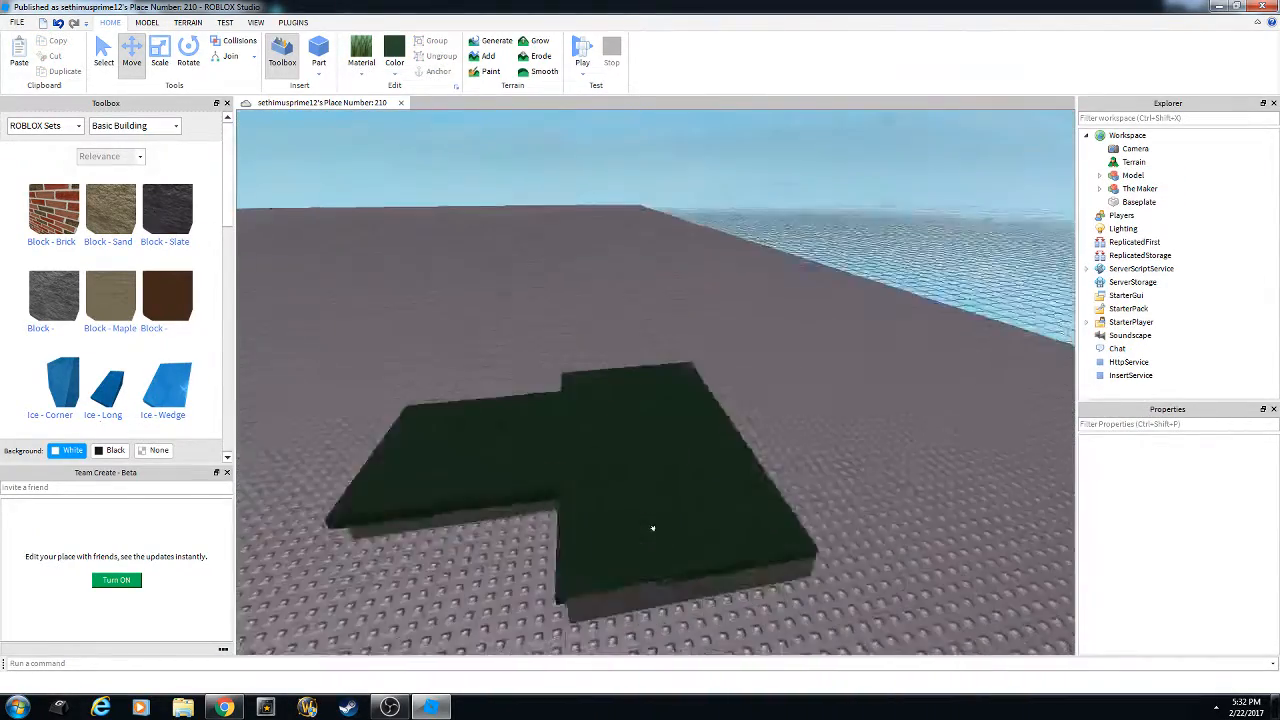
left_click_drag(651, 527, 601, 342)
mouse_move(607, 404)
right_mouse_down()
mouse_move(618, 418)
mouse_move(607, 408)
right_mouse_up()
left_click(562, 462)
right_click_drag(562, 462, 445, 433)
left_click(17, 124)
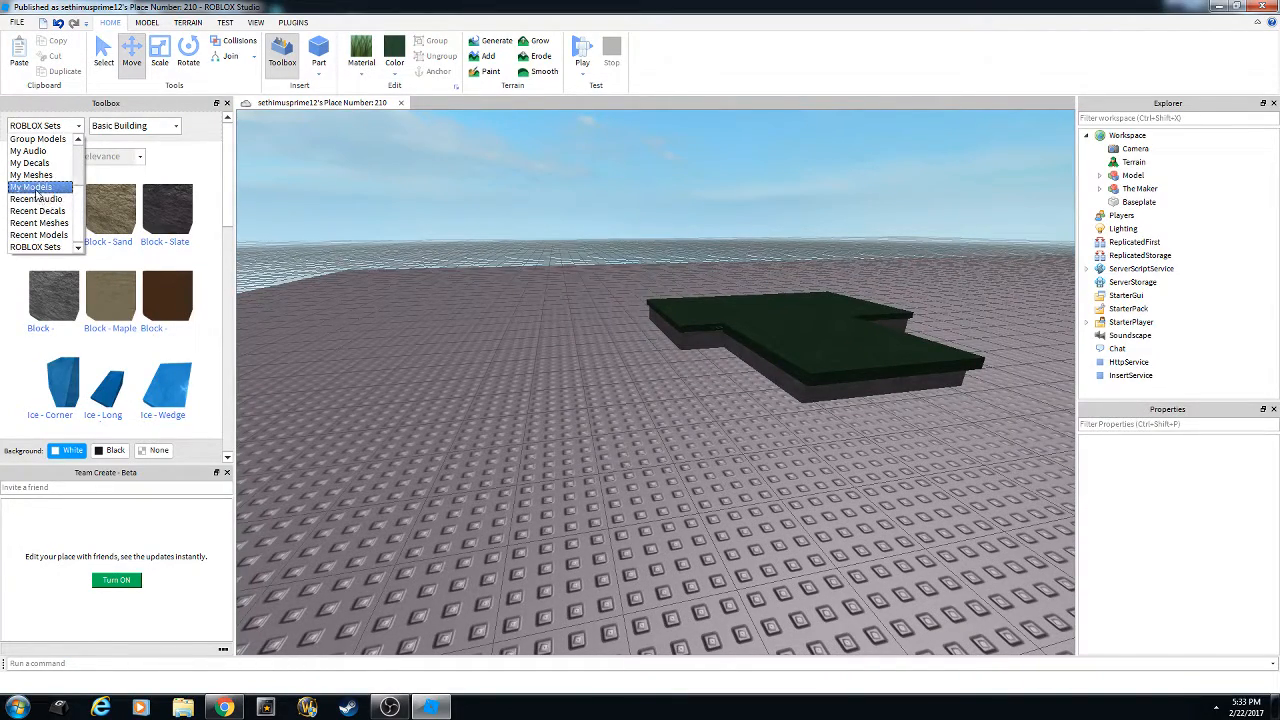
left_click(36, 190)
key("w")
right_click_drag(470, 273, 471, 275)
key("s")
scroll(164, 279, "down", 4)
scroll(164, 272, "down", 5)
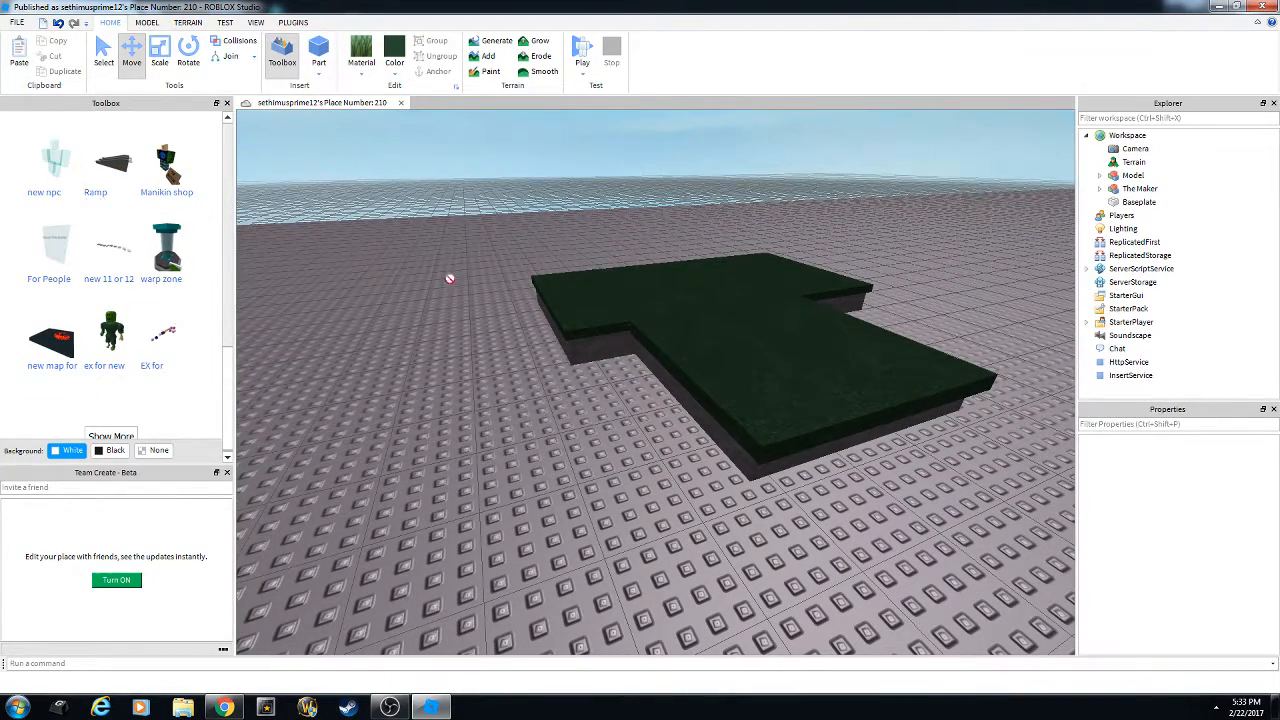
left_click_drag(449, 278, 630, 310)
key("w")
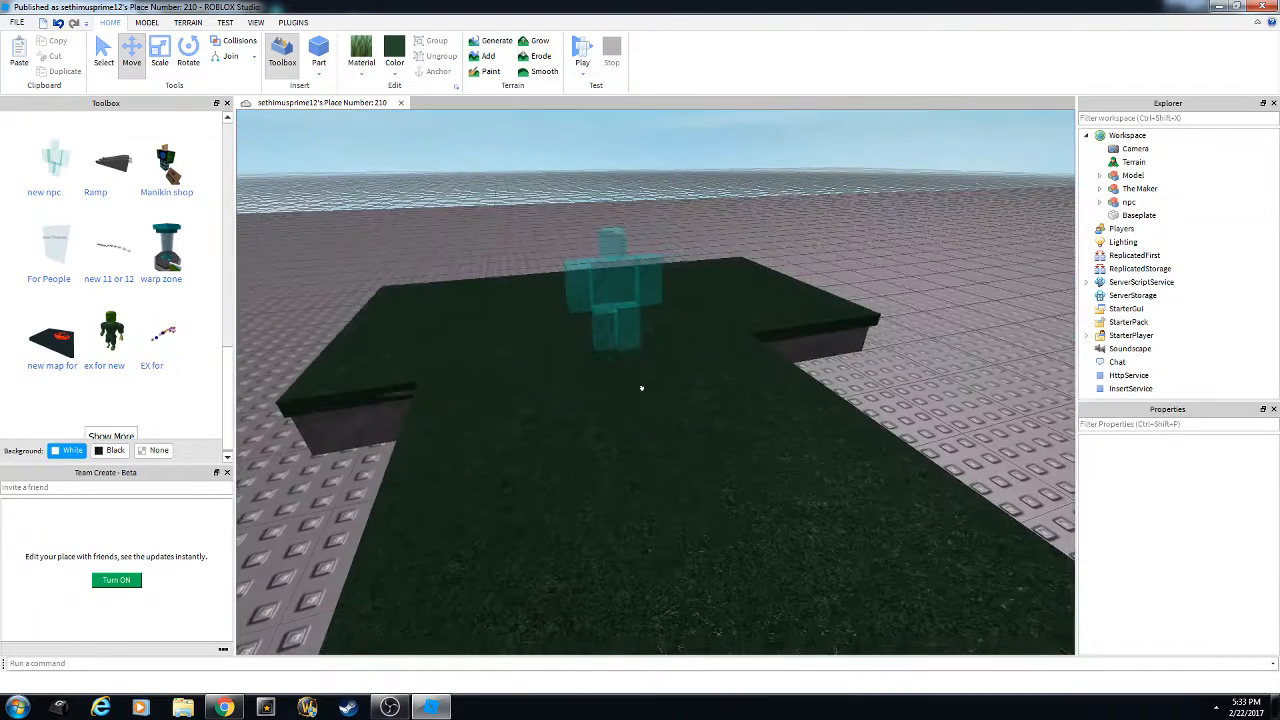
scroll(142, 256, "up", 4)
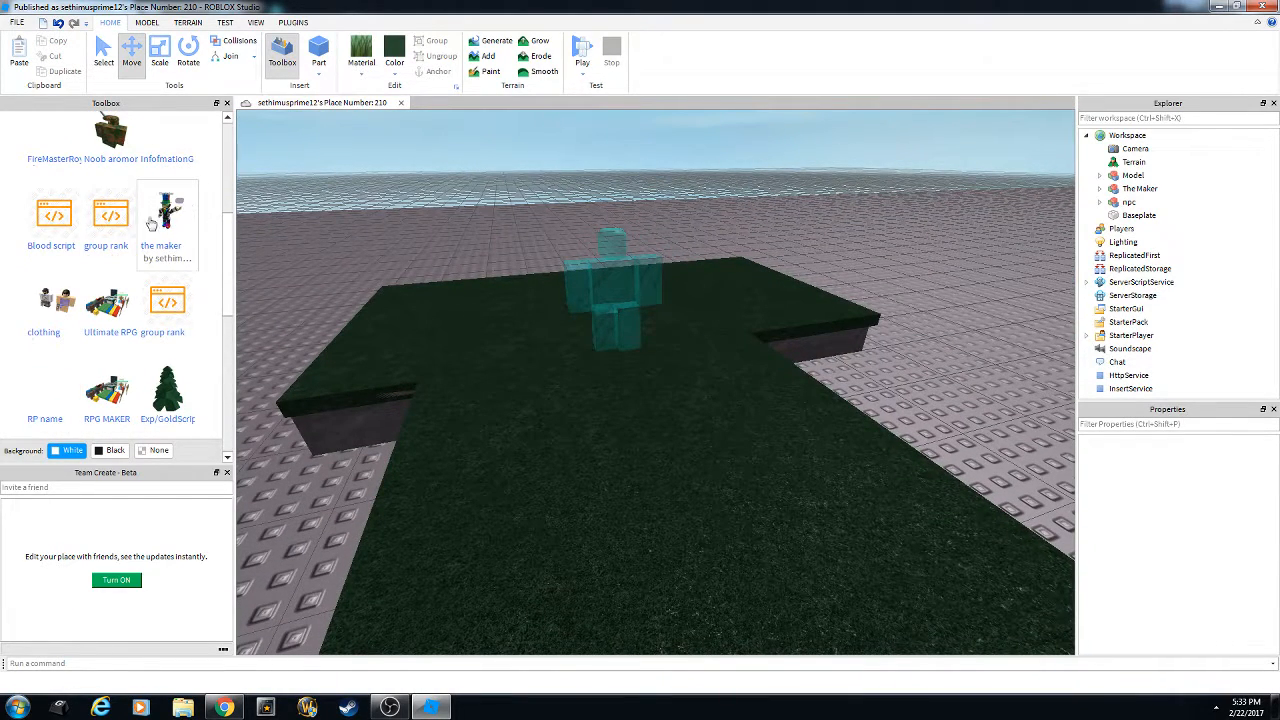
scroll(136, 248, "up", 1)
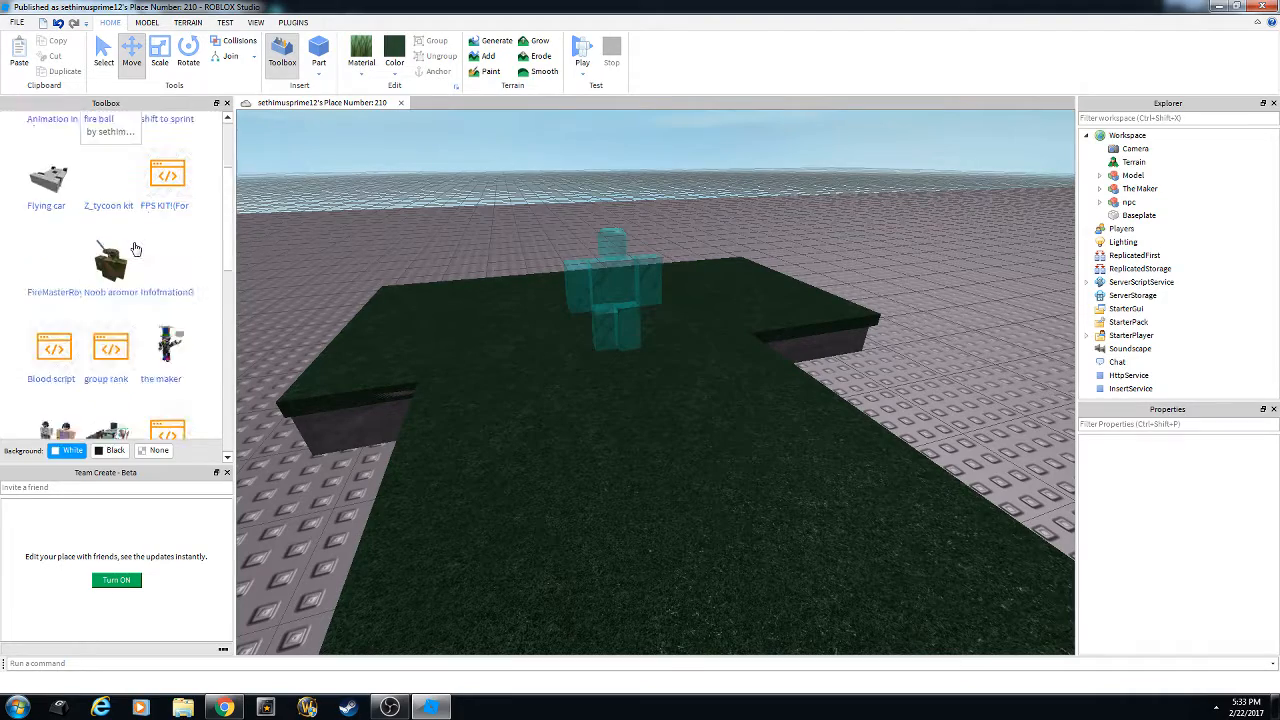
scroll(180, 248, "down", 4)
Fly the camera to the teal NPC and select the npc model.
right_click_drag(486, 233, 583, 303)
key("w")
left_click(680, 365)
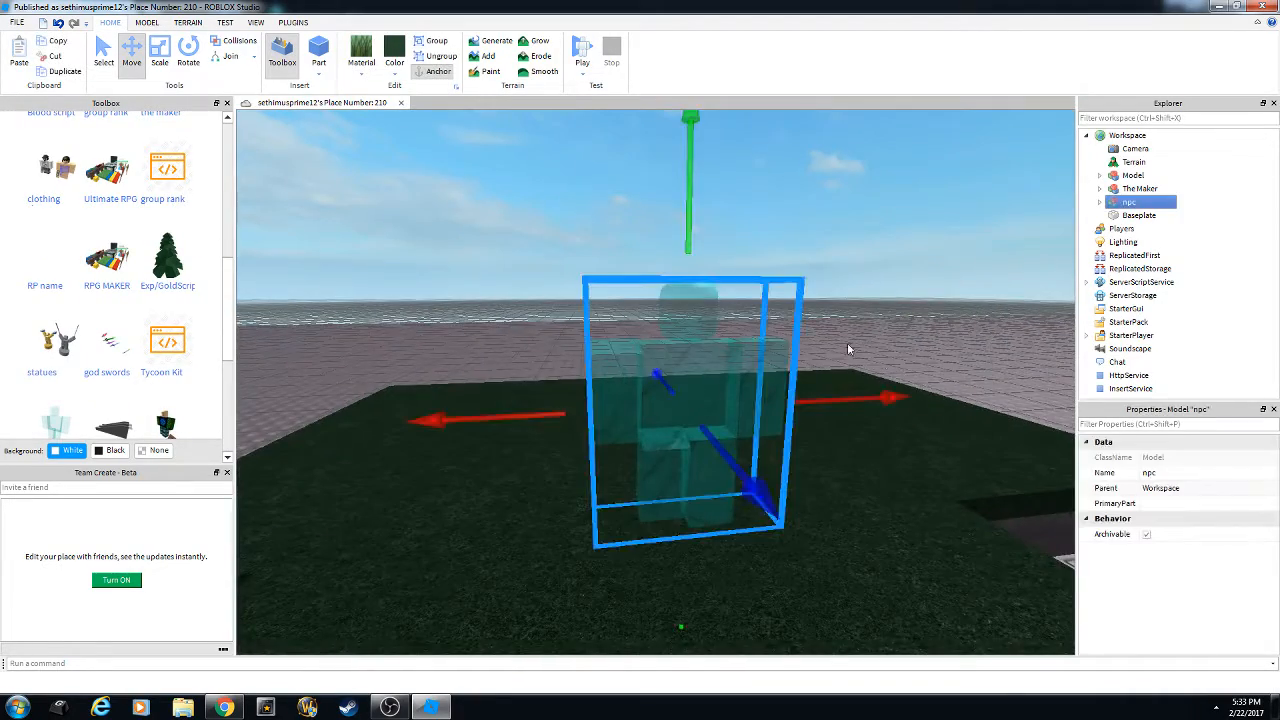
key("d")
mouse_move(849, 349)
right_mouse_down()
mouse_move(854, 386)
mouse_move(841, 370)
right_mouse_up()
key("w")
key("s")
key("w")
key("d")
key("s")
key("w")
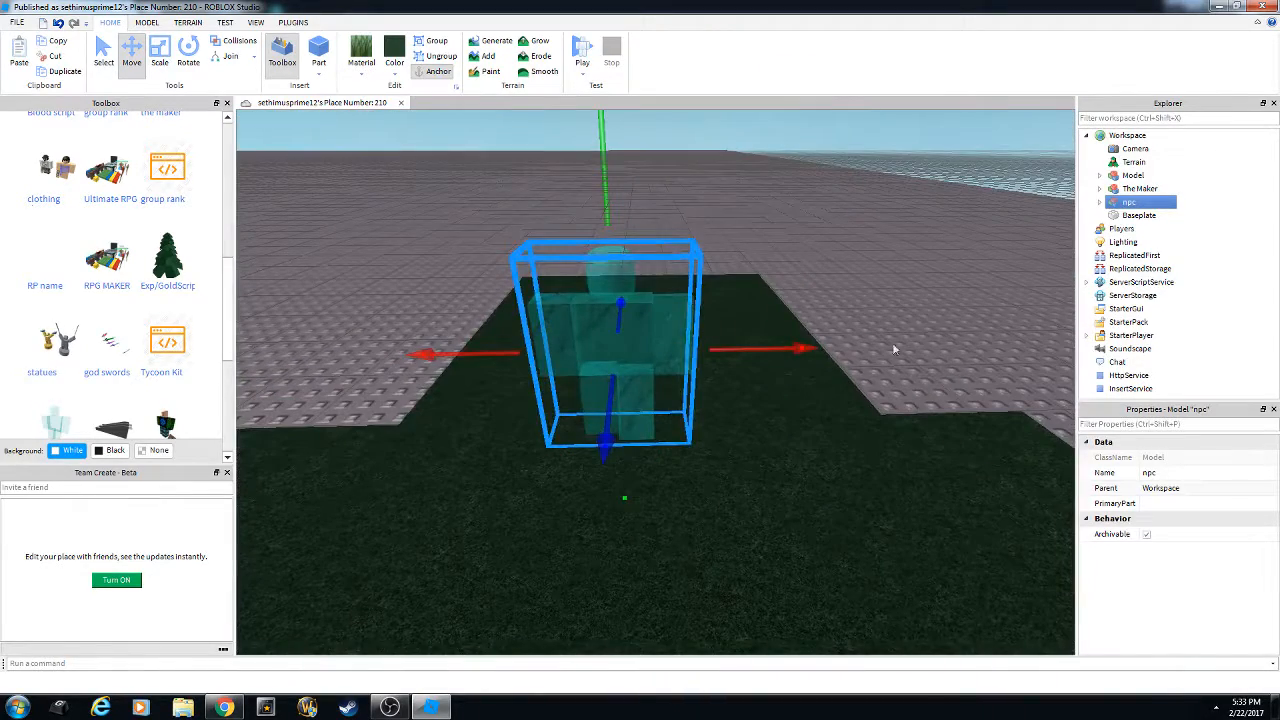
Expand npc in Explorer and select the Dialog under its Smooth Block Model.
left_click(1099, 203)
left_click(1113, 282)
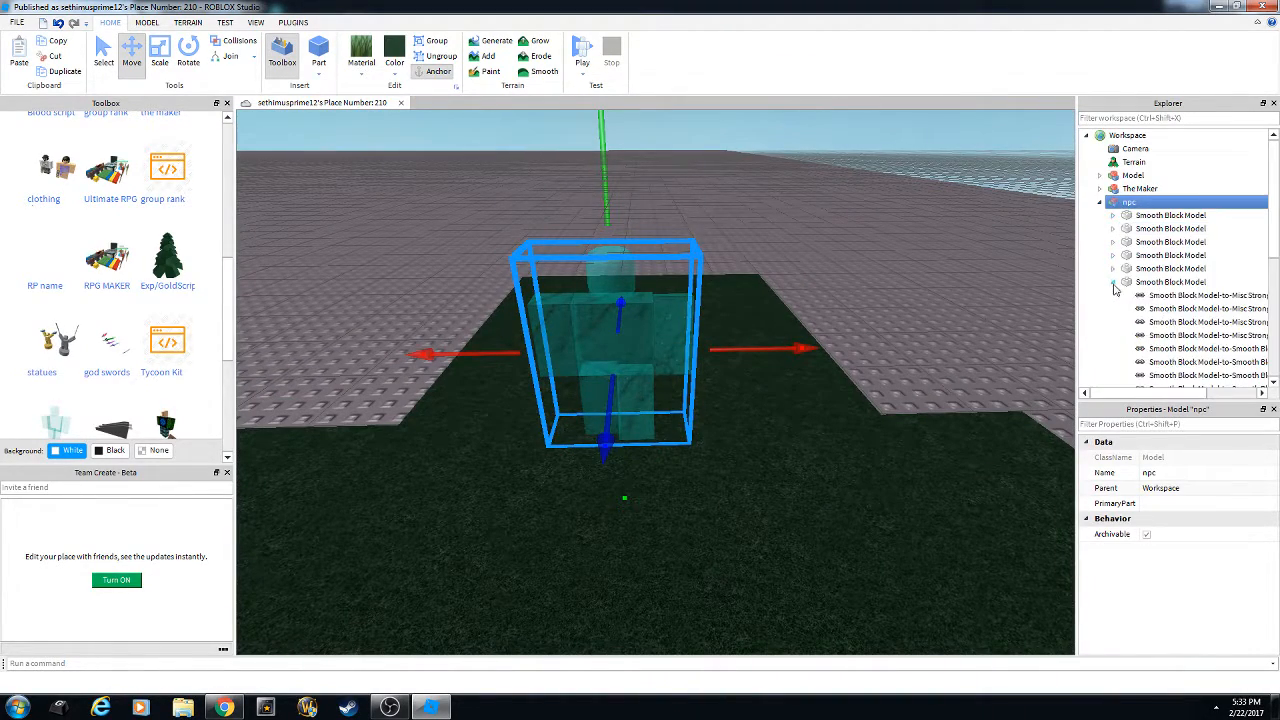
scroll(1115, 285, "down", 3)
left_click(1113, 161)
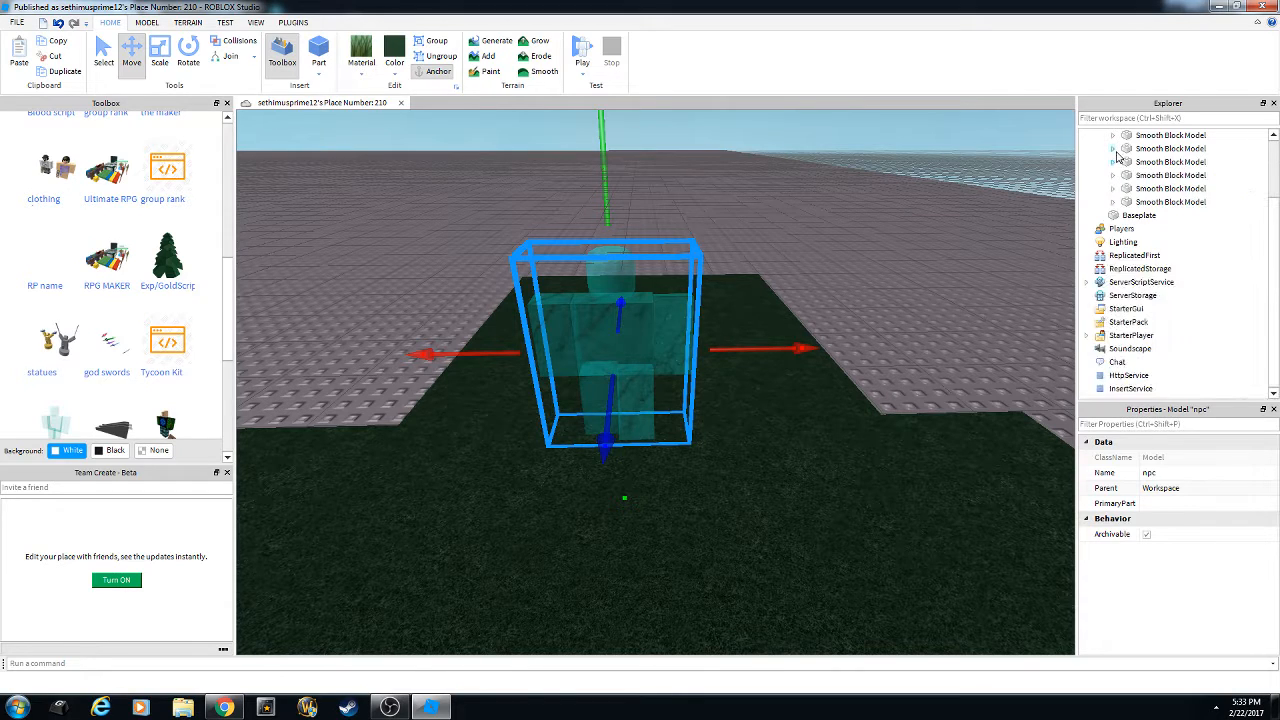
left_click(1113, 148)
left_click(1157, 322)
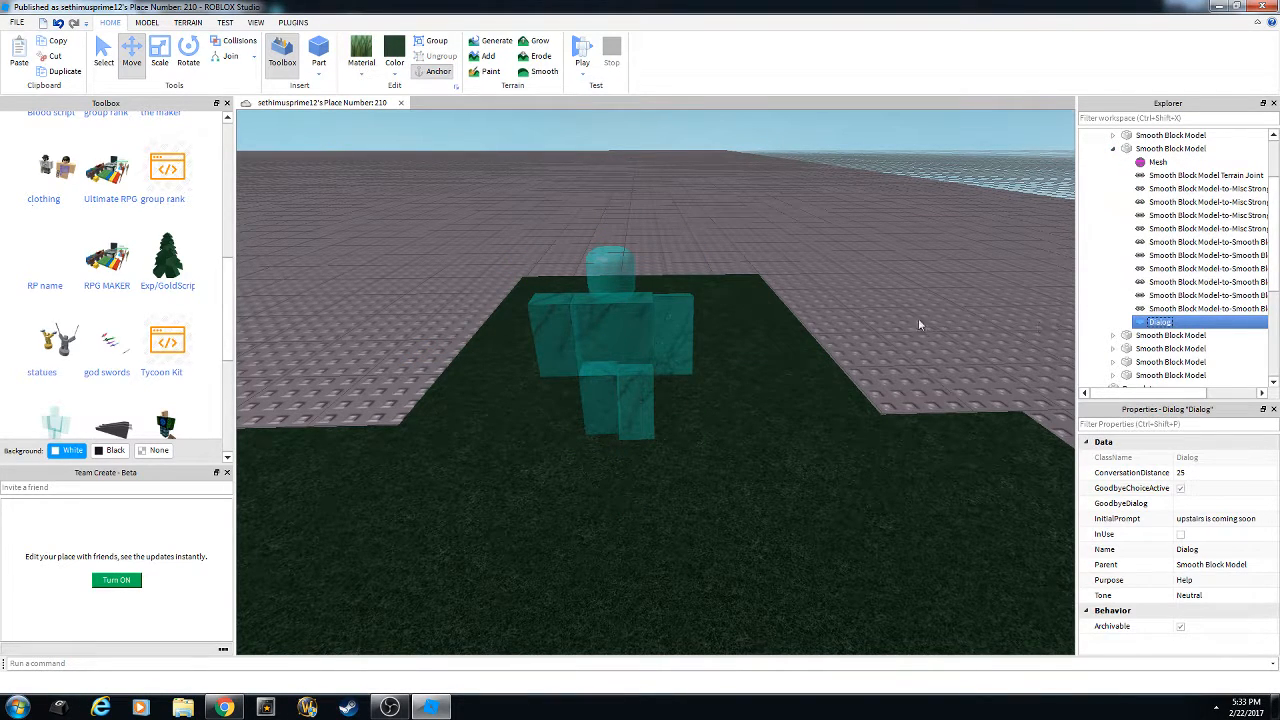
scroll(870, 305, "up", 3)
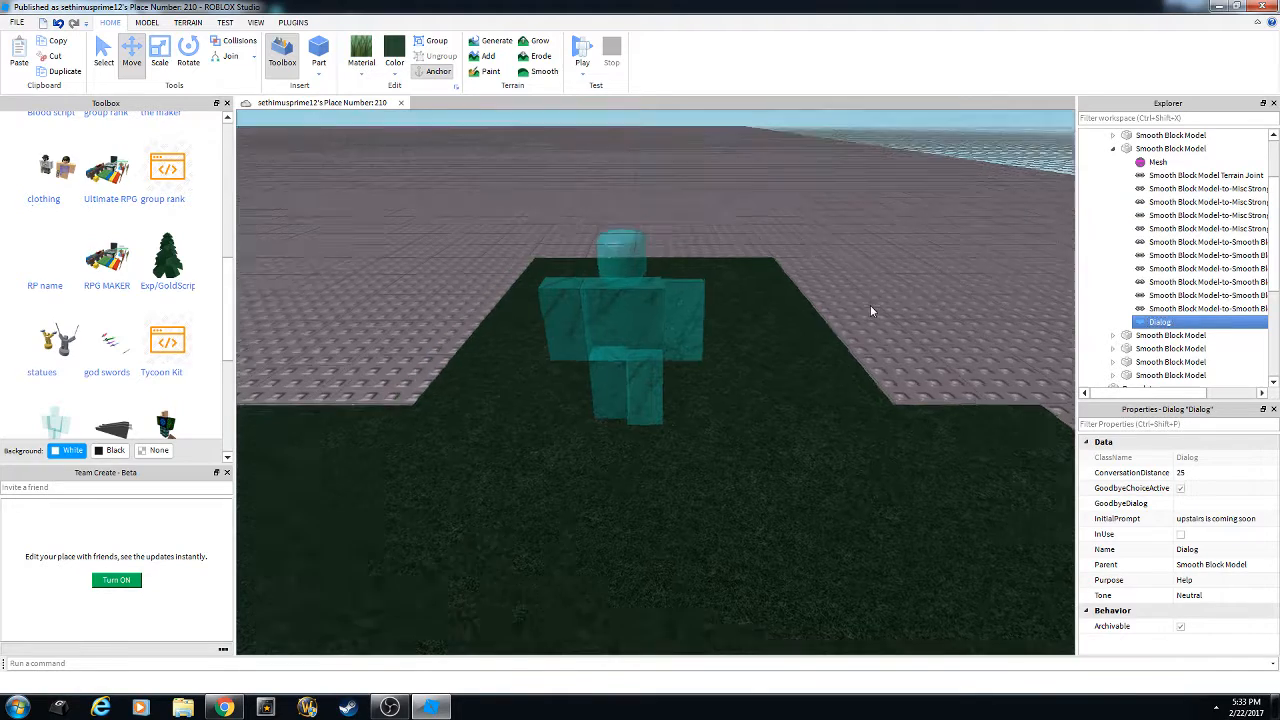
right_click_drag(870, 305, 860, 290)
scroll(870, 305, "down", 2)
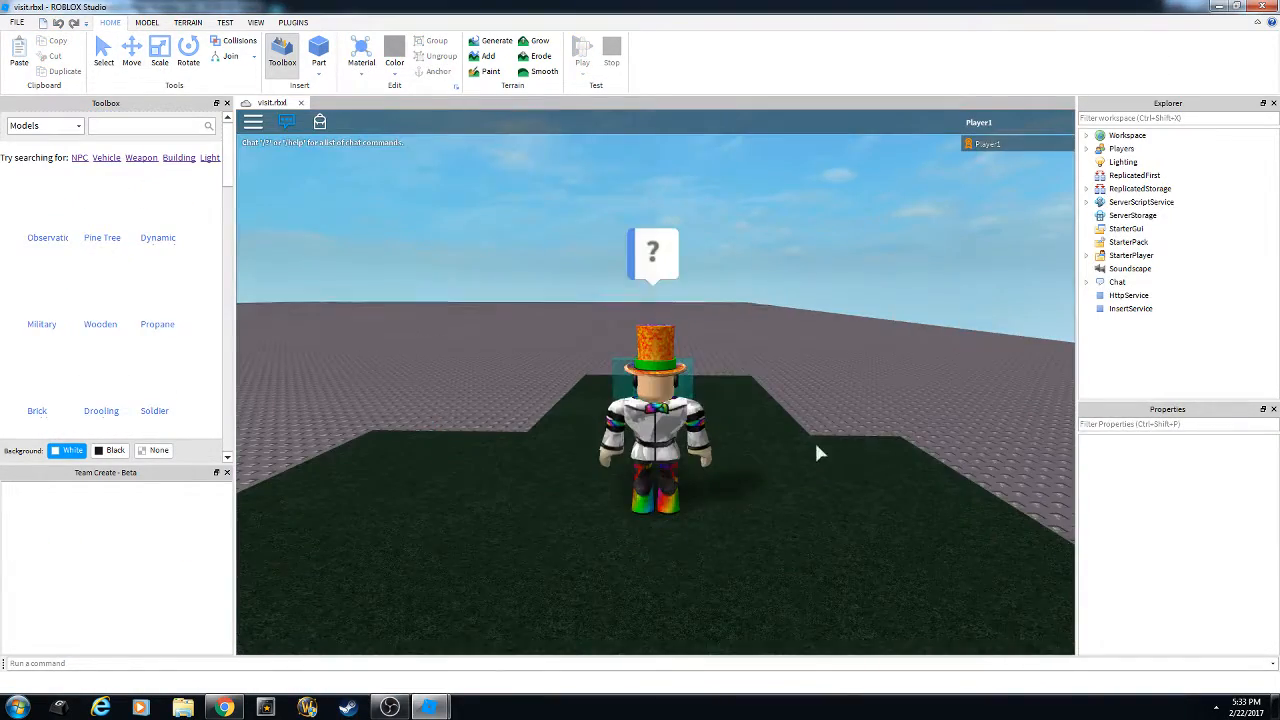
Walk the avatar to the NPC and open its 'upstairs is coming soon' bubble.
key("w")
right_click_drag(736, 458, 736, 458)
key("d")
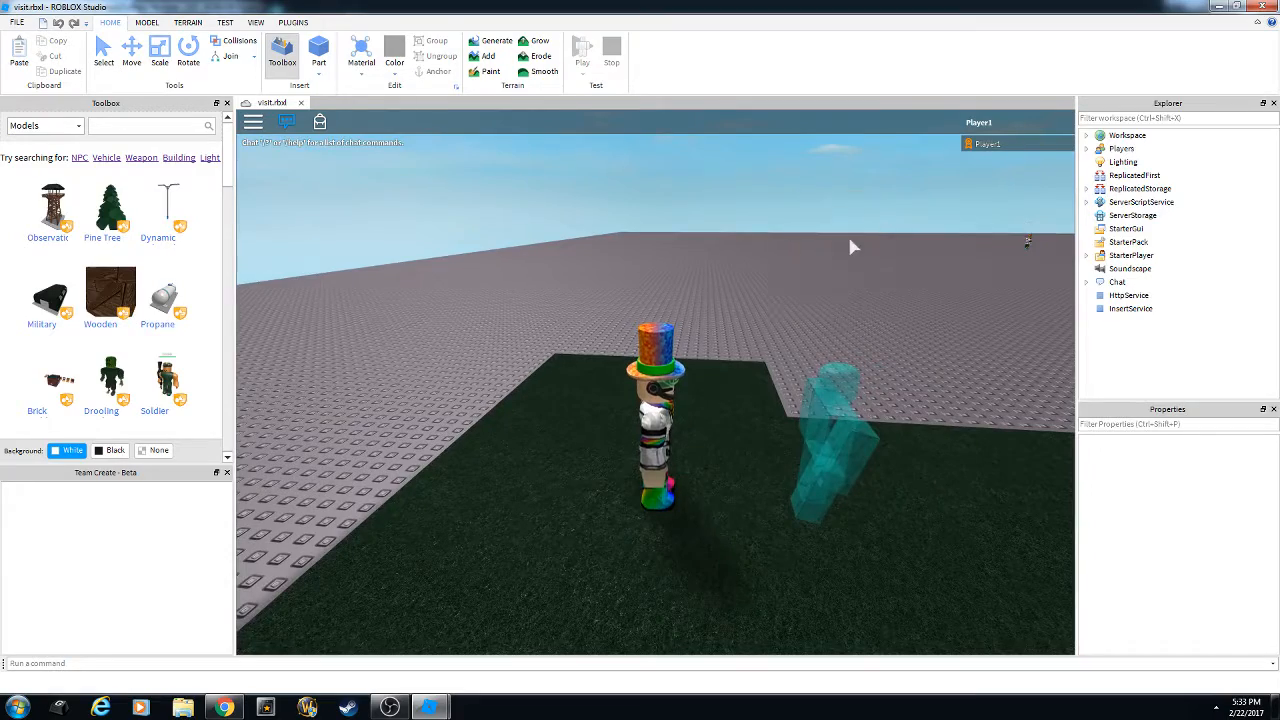
right_click_drag(882, 311, 932, 296)
key("w")
key("s")
Leave the play test through the Esc menu's Leave Game option.
key("Escape")
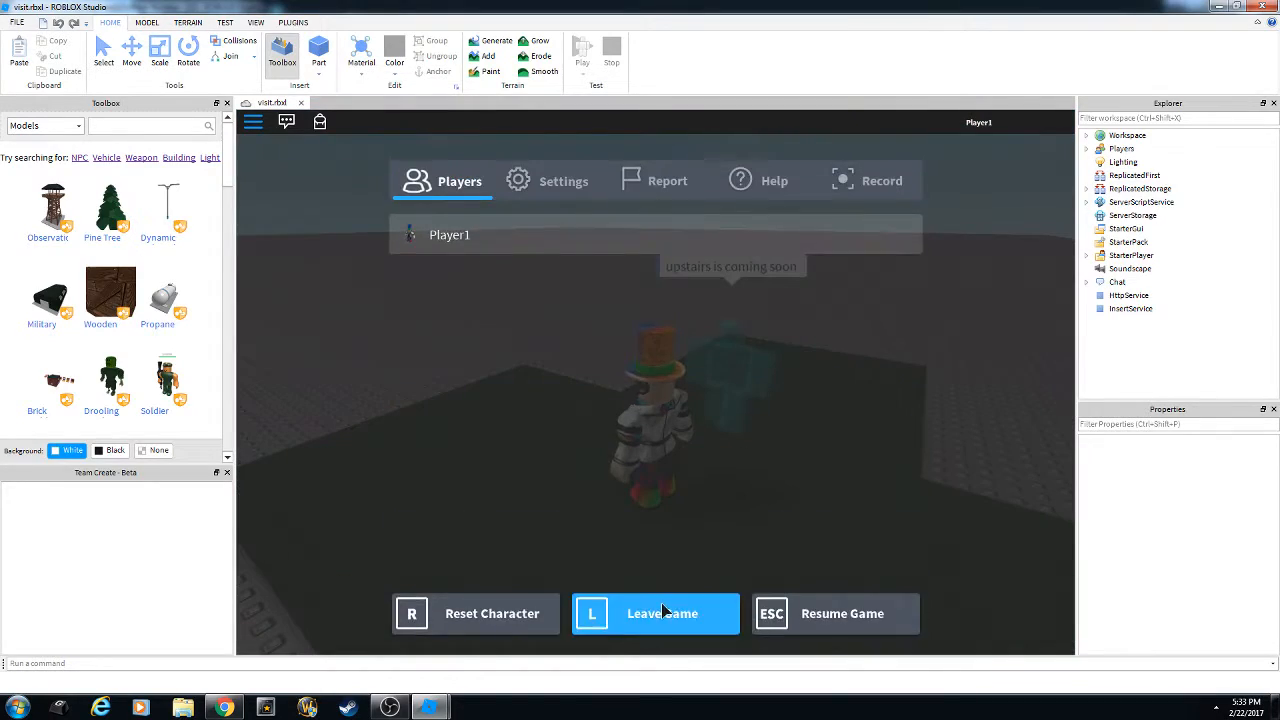
left_click(663, 613)
left_click(597, 332)
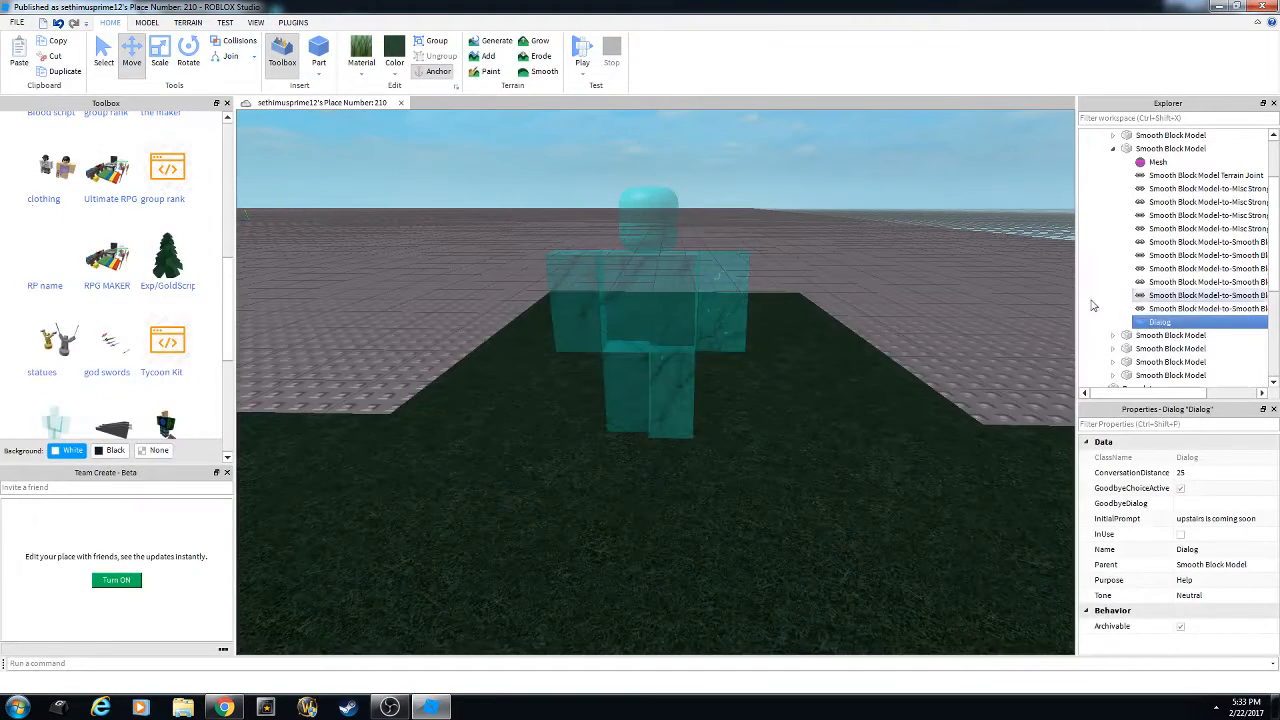
Delete the npc's old Dialog and select its head Smooth Block Model.
key("Delete")
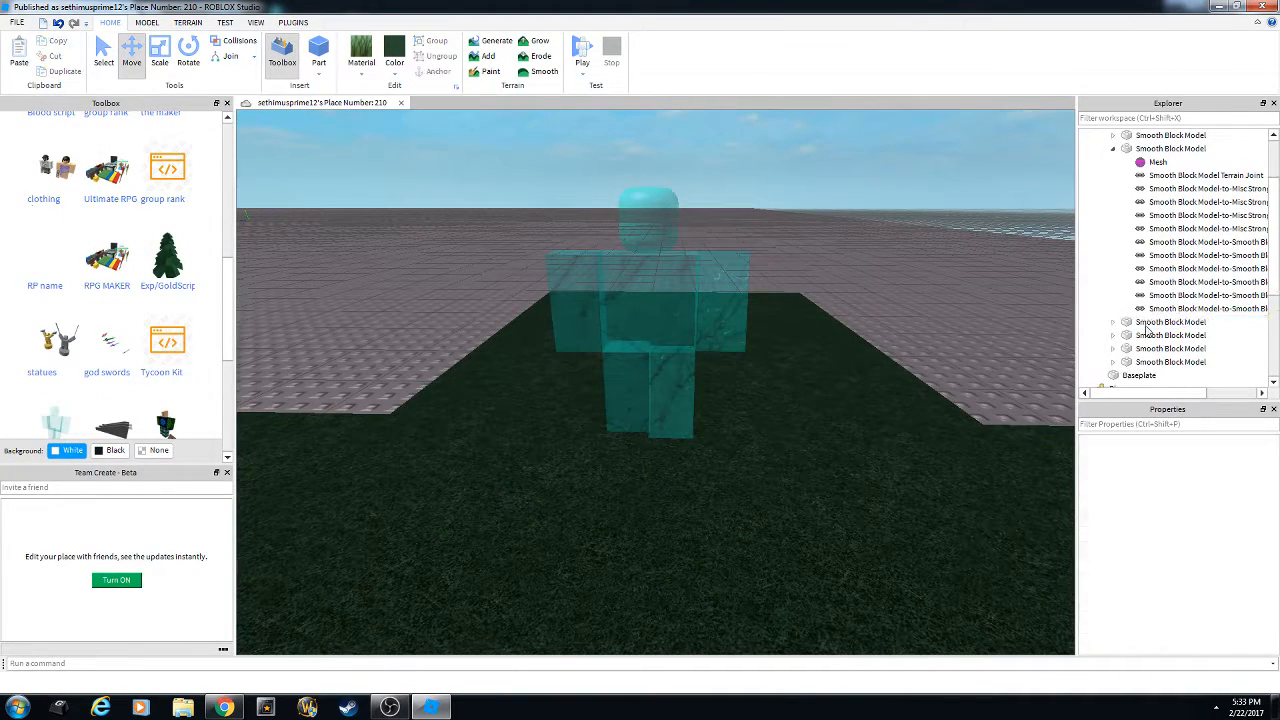
left_click(1170, 148)
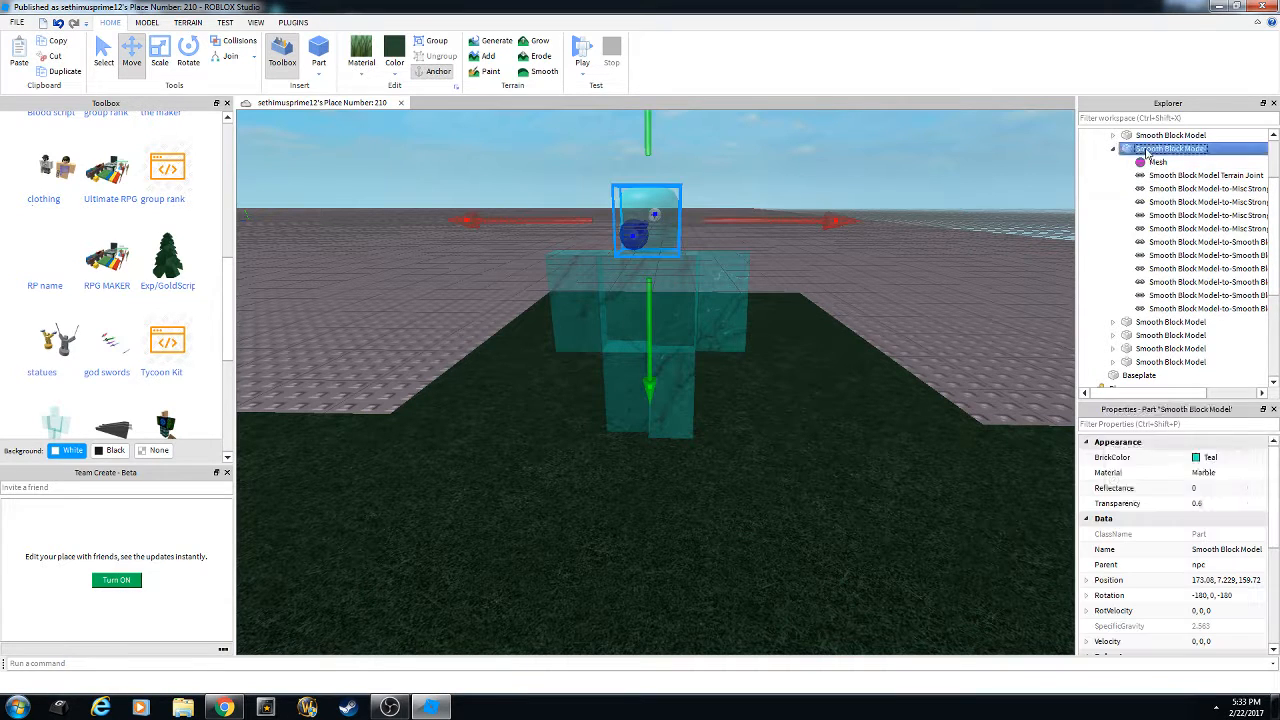
right_click(1170, 148)
mouse_move(1152, 365)
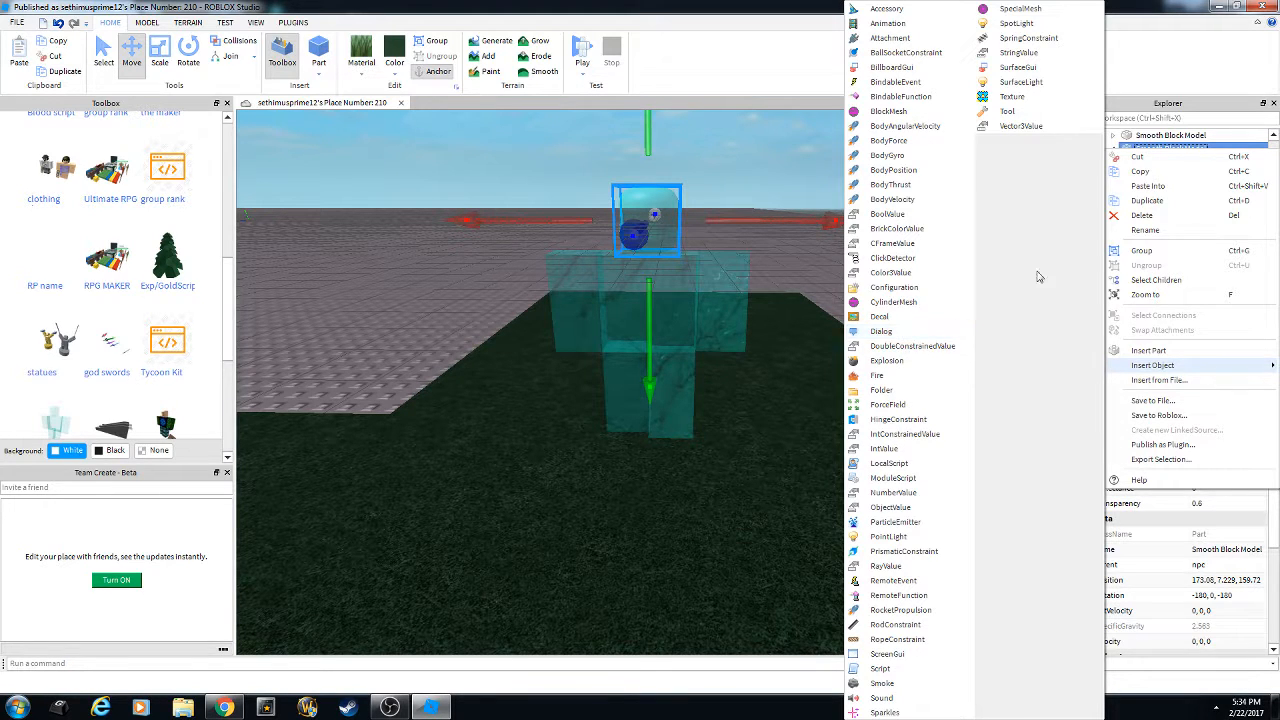
left_click(787, 249)
Insert a new Dialog into the head part and edit its InitialPrompt to 'hi'.
left_click(1162, 150)
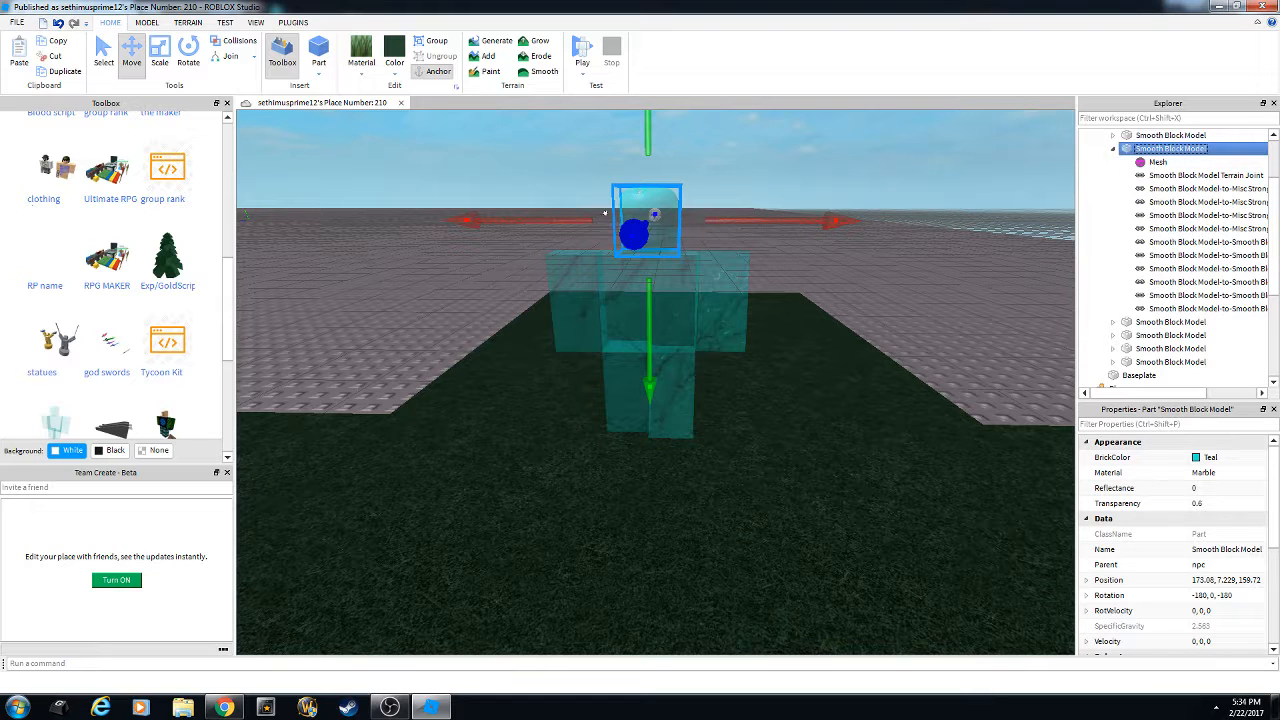
right_click(1162, 150)
mouse_move(1163, 364)
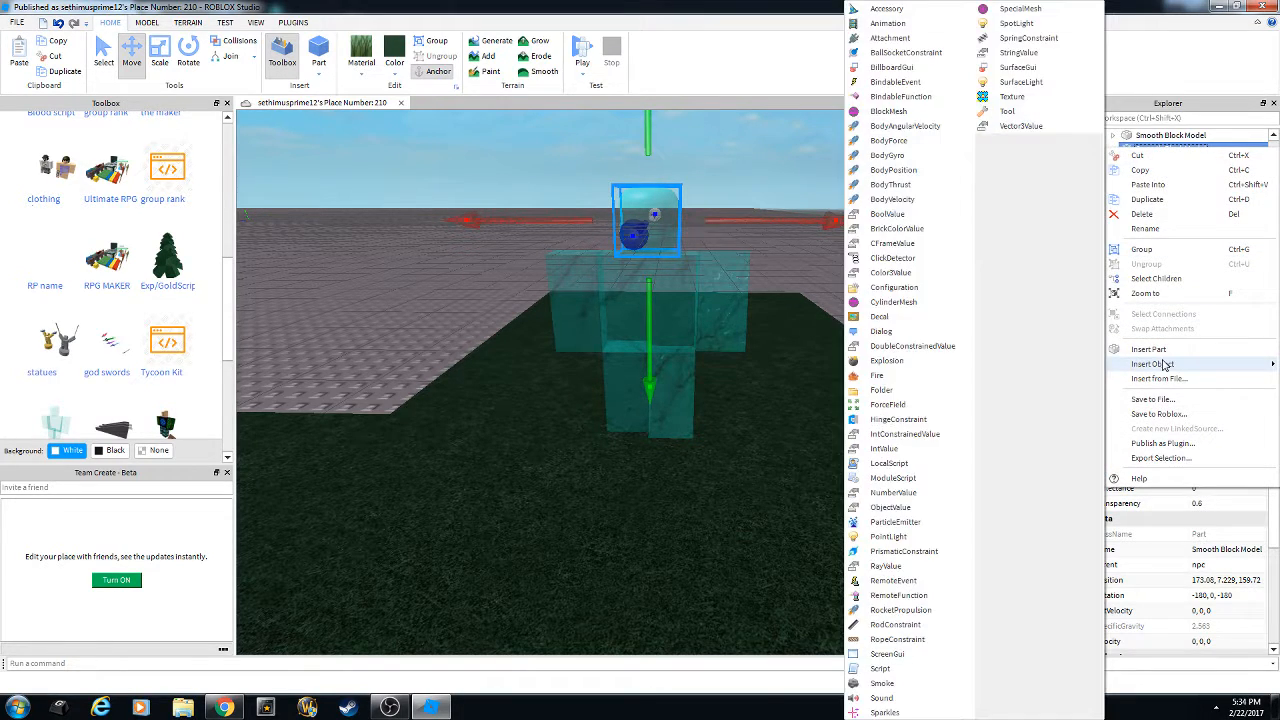
left_click(893, 332)
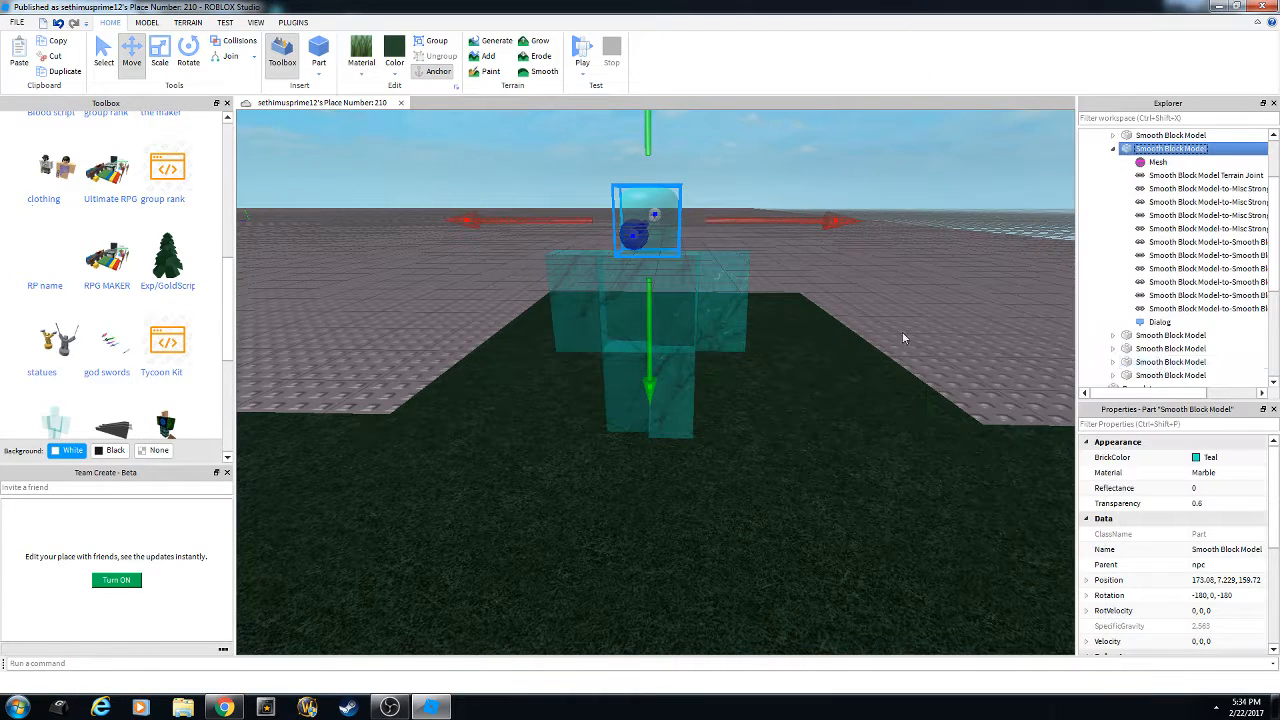
left_click(1162, 322)
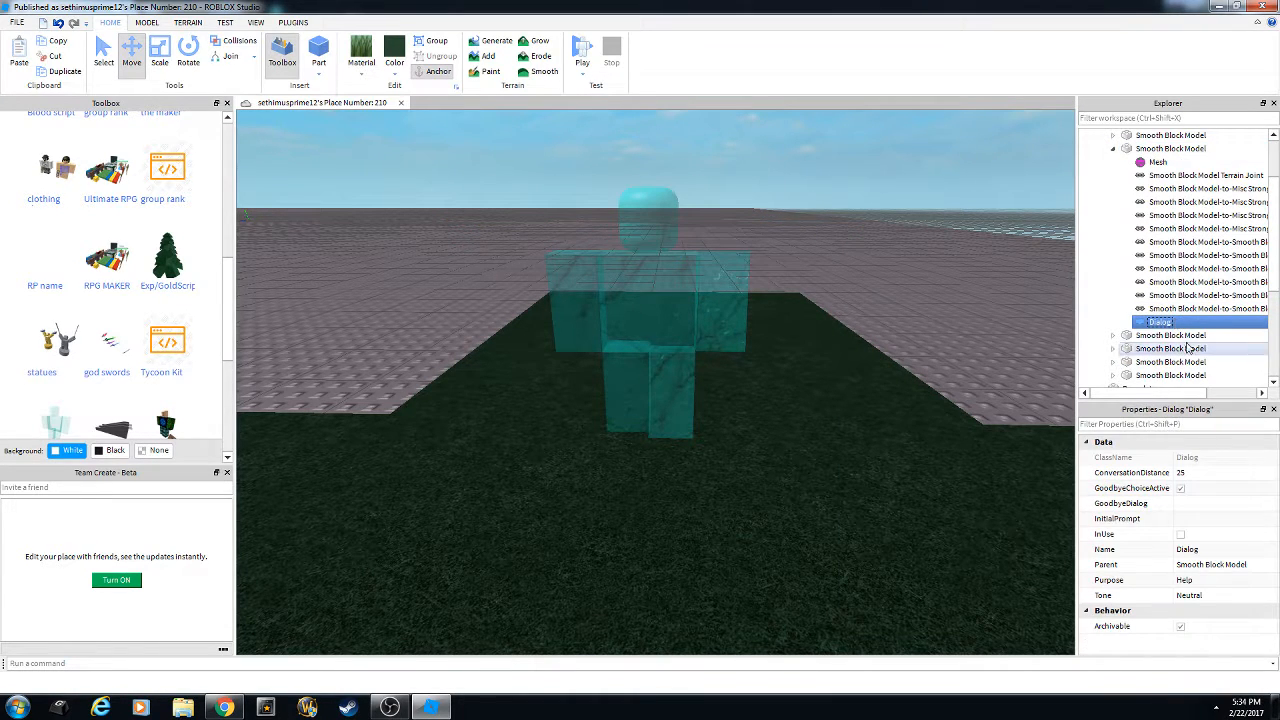
left_click(1226, 521)
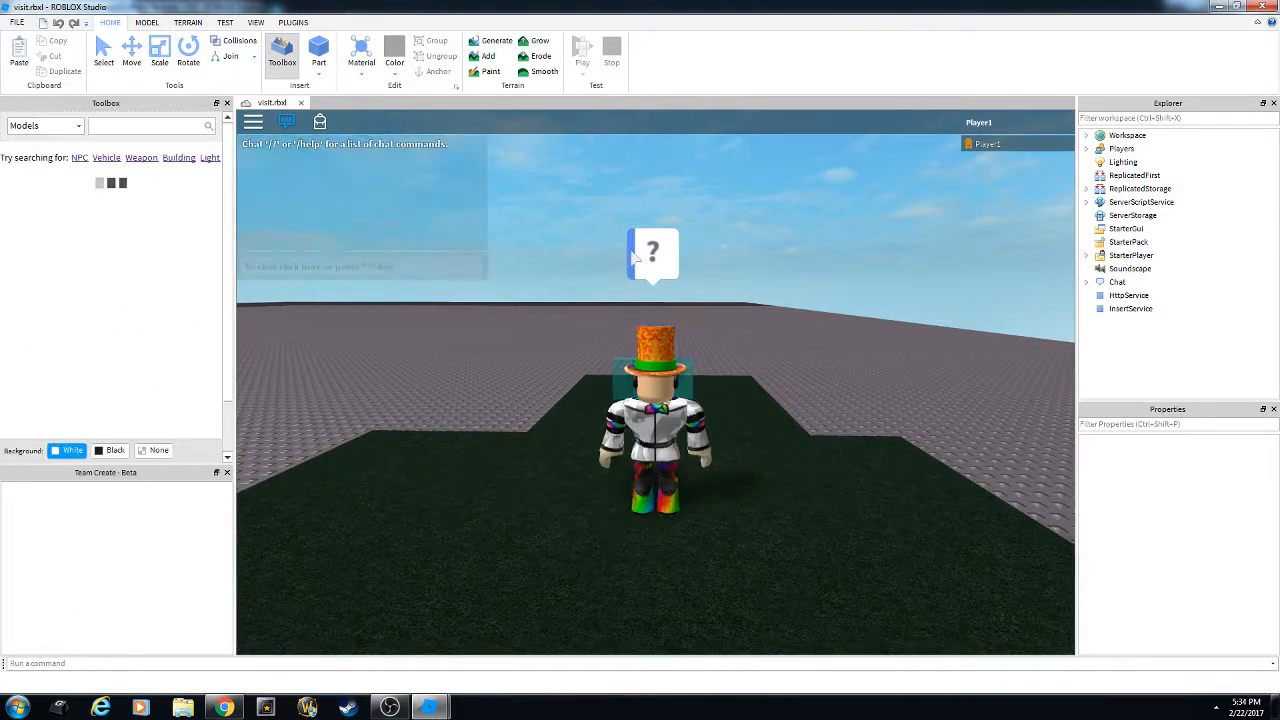
Walk the avatar up to the NPC to see its 'hi' prompt, then choose Leave Game.
key("space")
key("a")
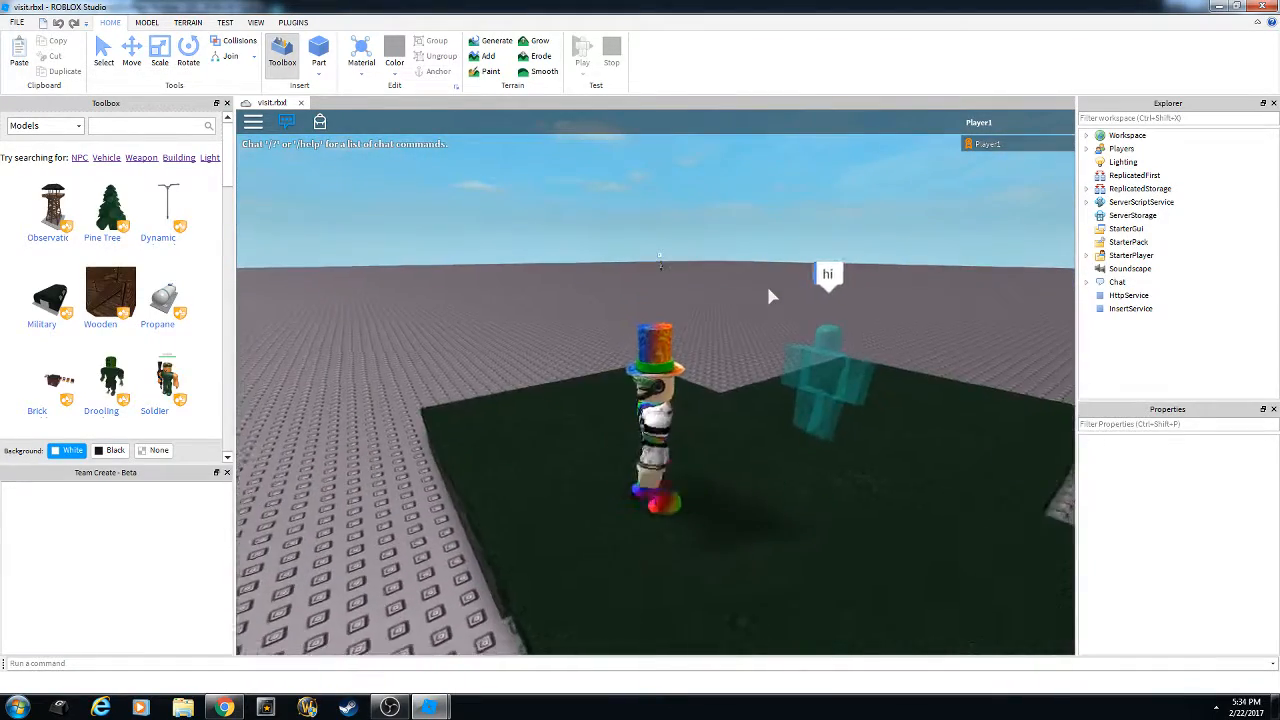
right_click_drag(770, 296, 769, 289)
scroll(770, 296, "up", 2)
scroll(769, 289, "up", 1)
key("a")
scroll(769, 289, "down", 1)
key("Escape")
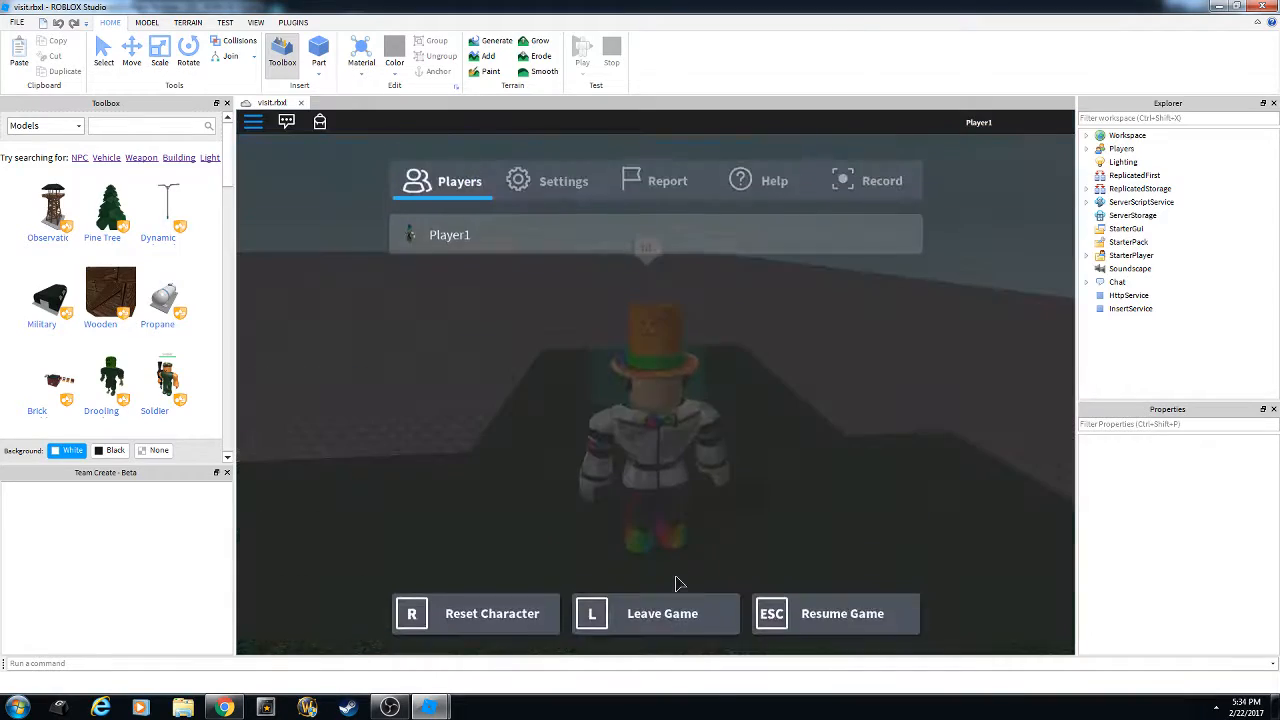
left_click(663, 609)
Confirm leaving the test and insert a DialogChoice under the npc's Dialog.
left_click(582, 328)
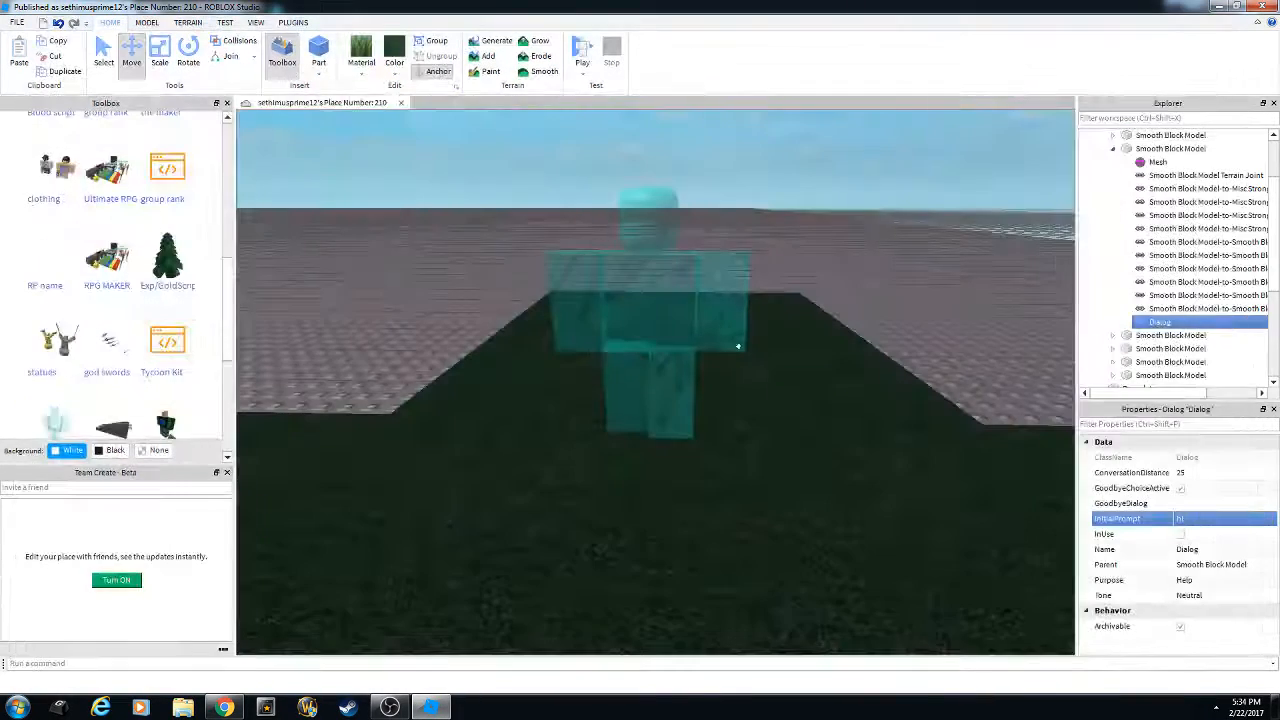
right_click(1148, 326)
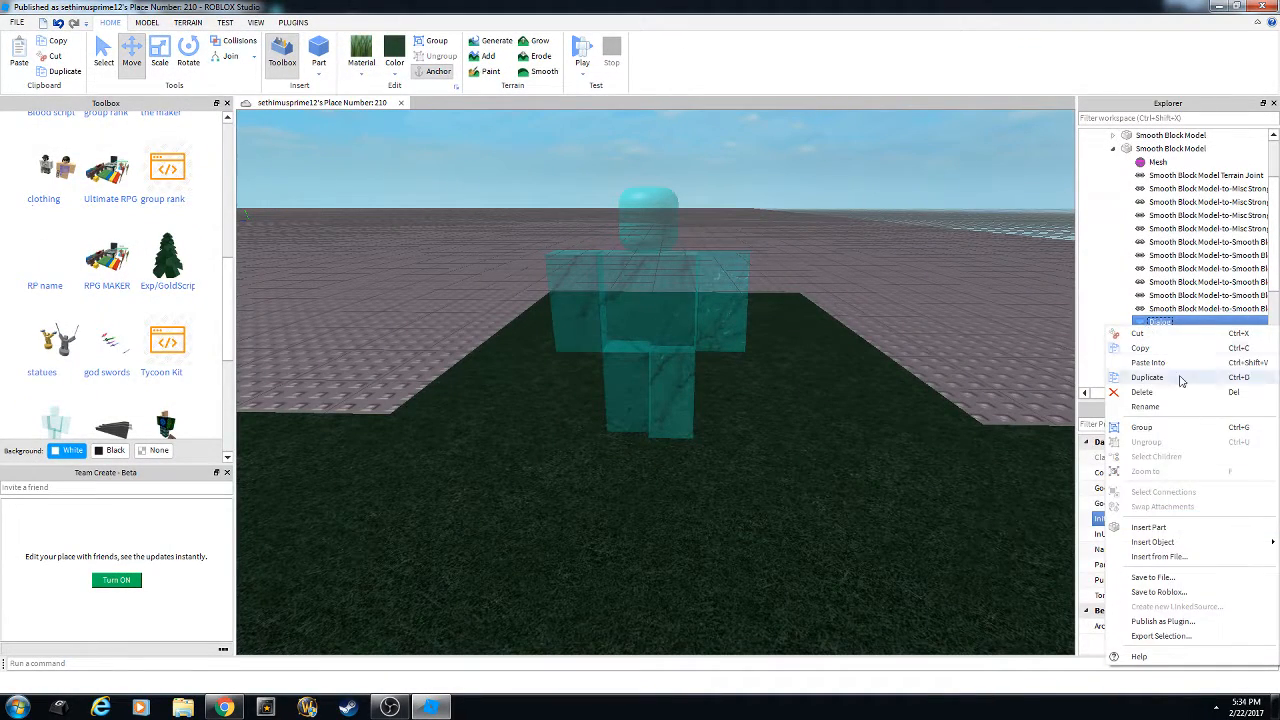
mouse_move(1195, 543)
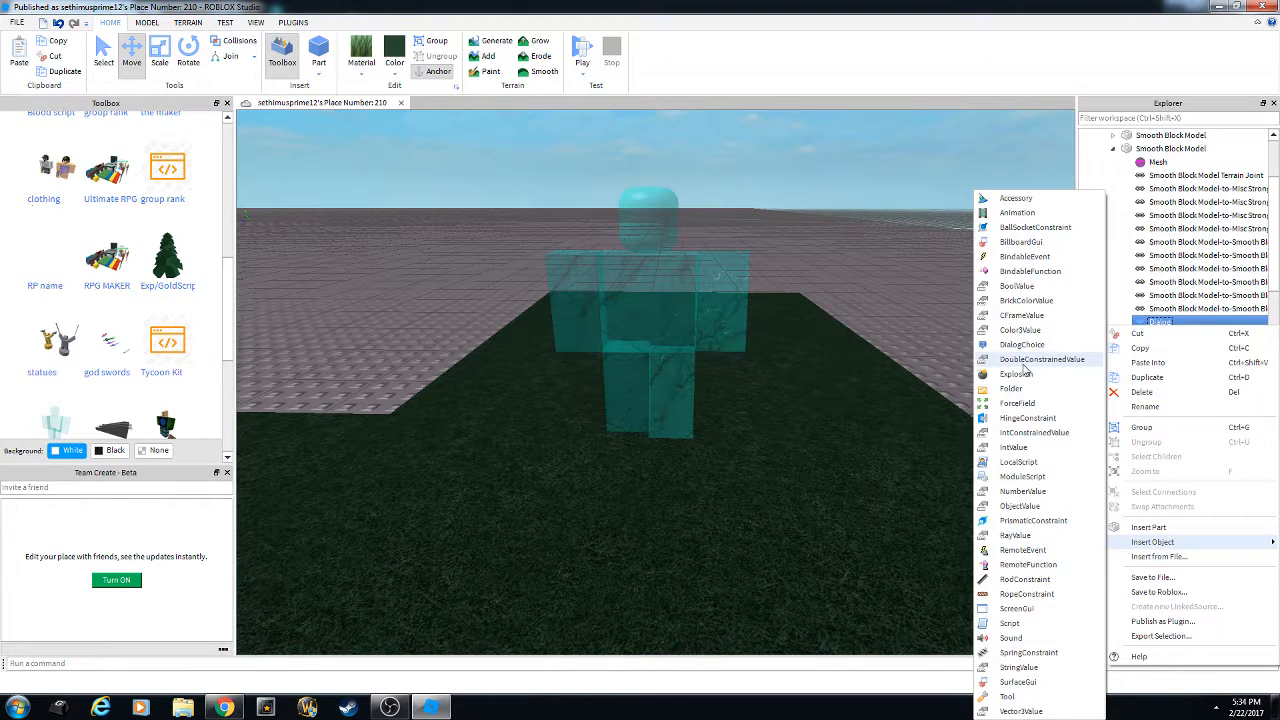
left_click(1022, 345)
Set the DialogChoice's UserDialog text to 1.
left_click(1184, 335)
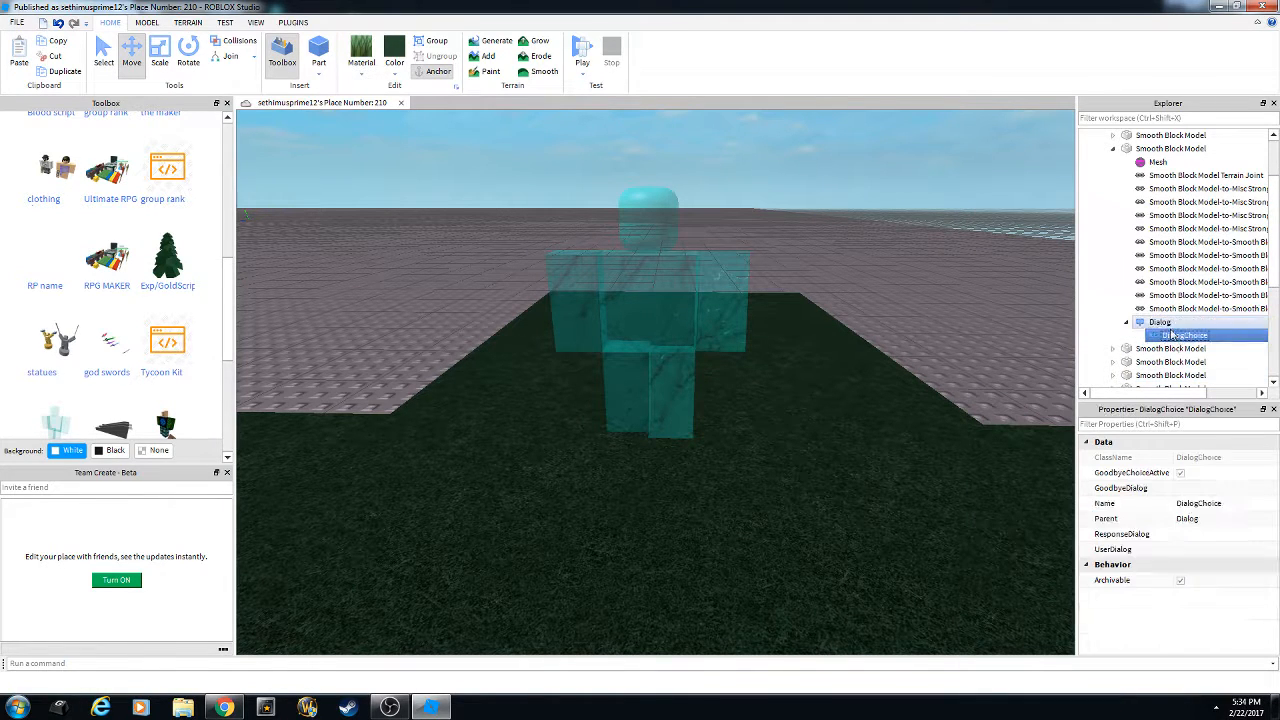
left_click(1160, 322)
left_click(1193, 505)
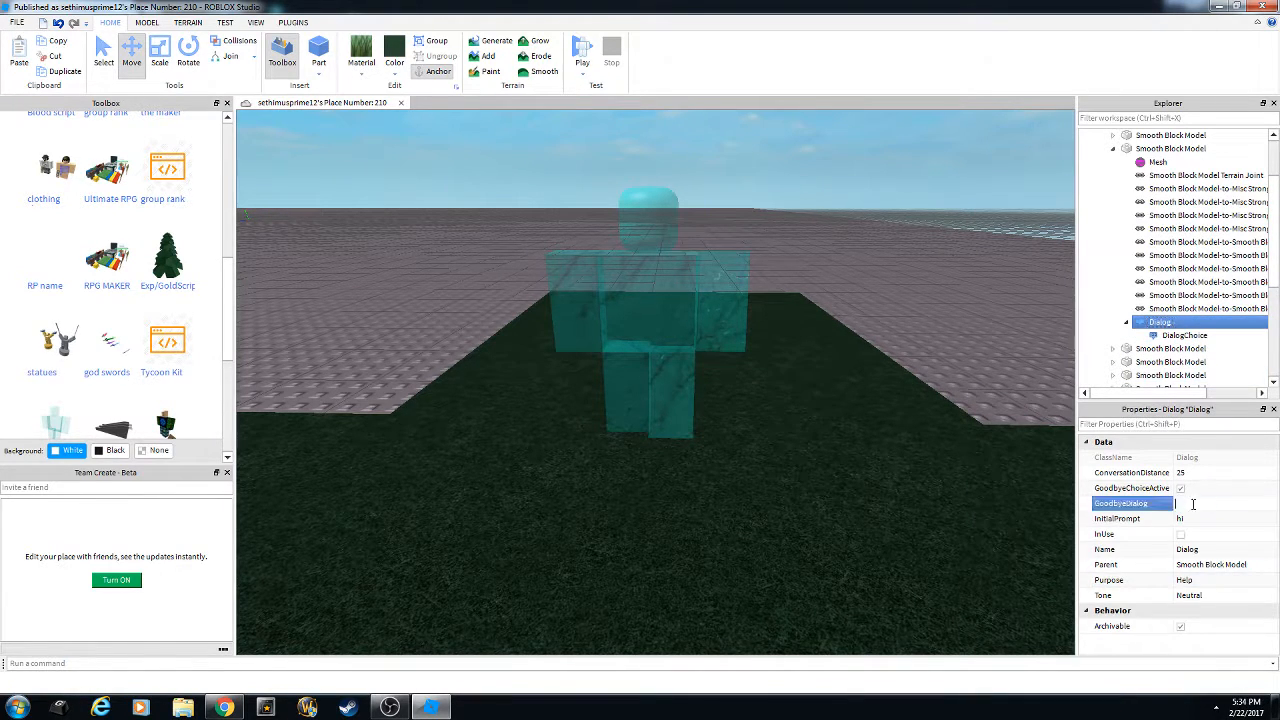
left_click(1184, 336)
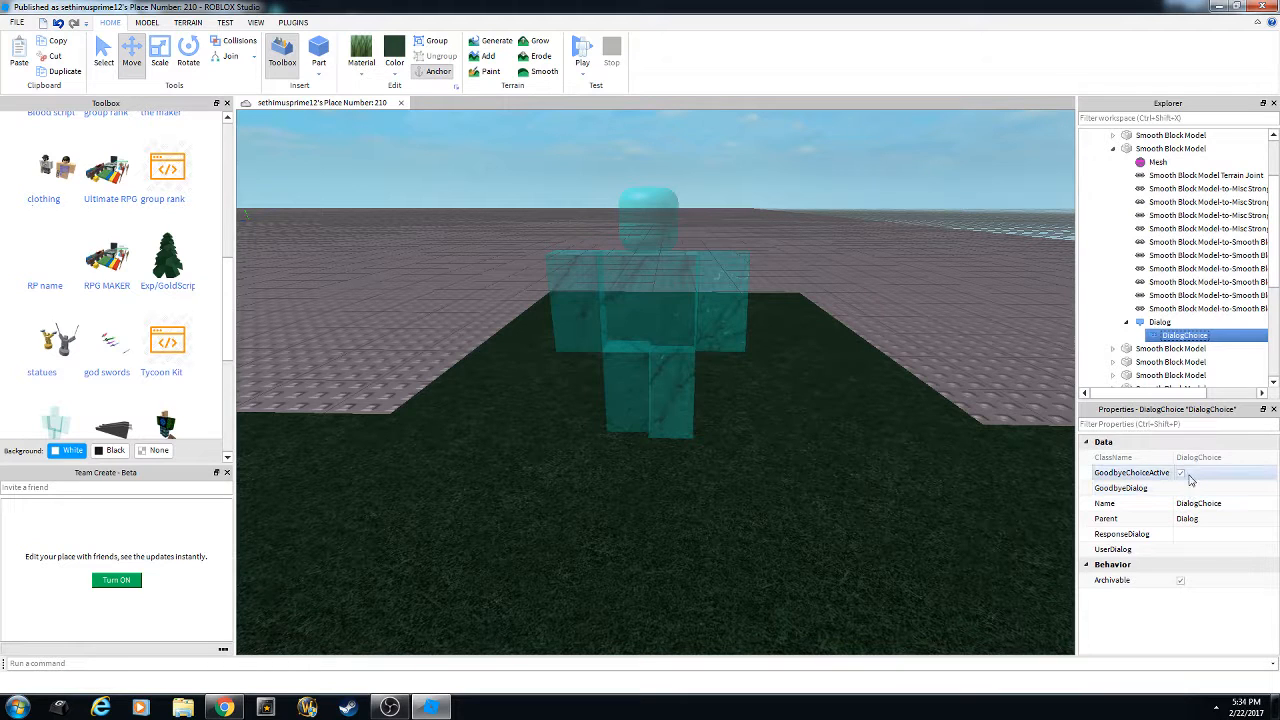
left_click(1192, 490)
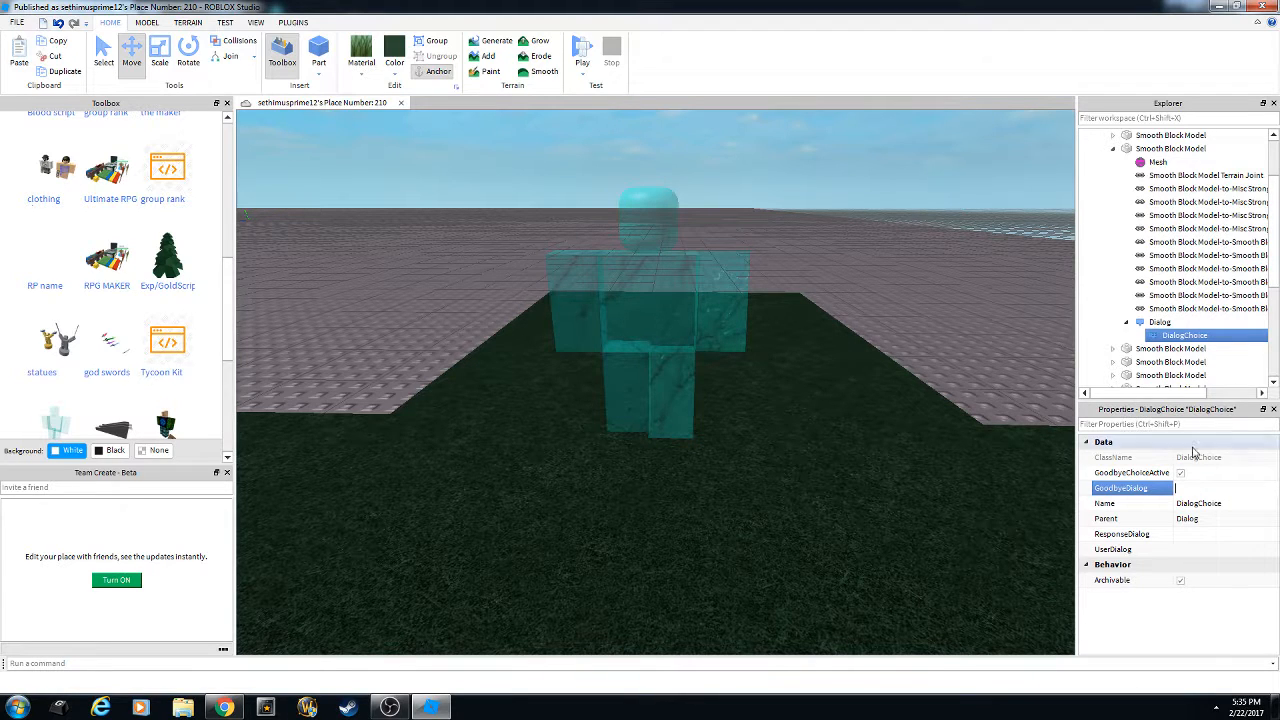
left_click(1207, 535)
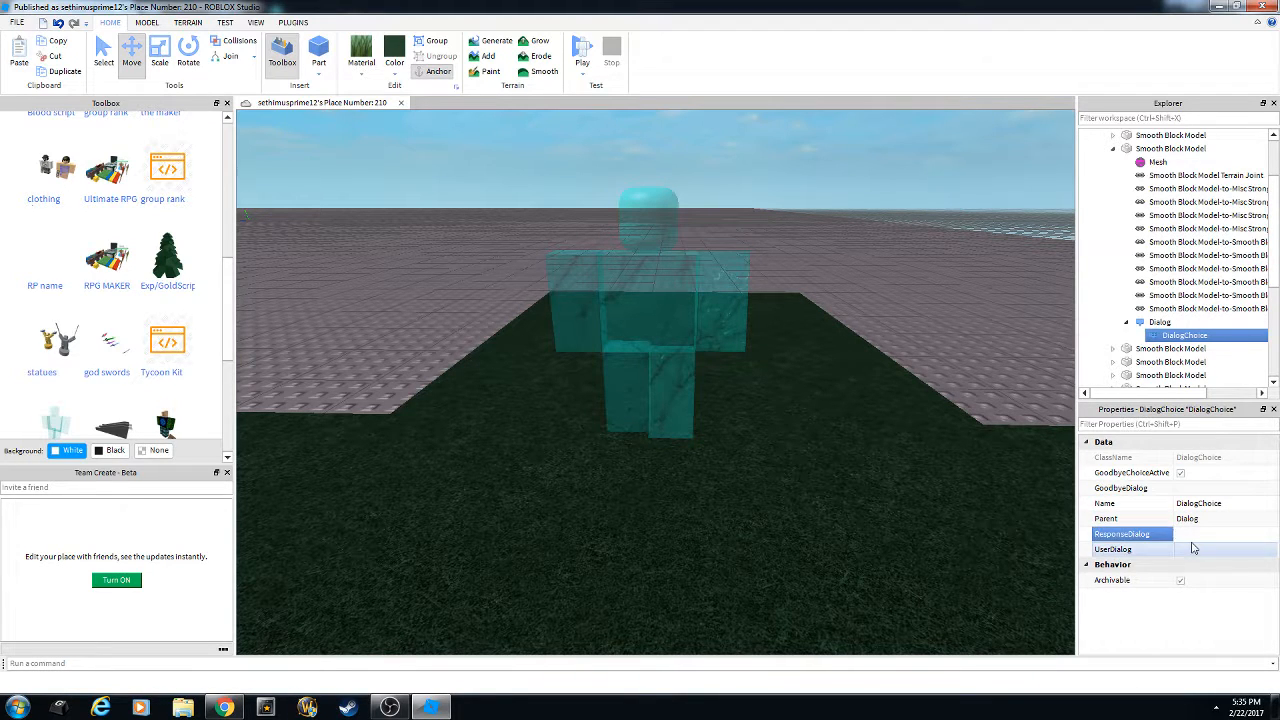
left_click(1197, 549)
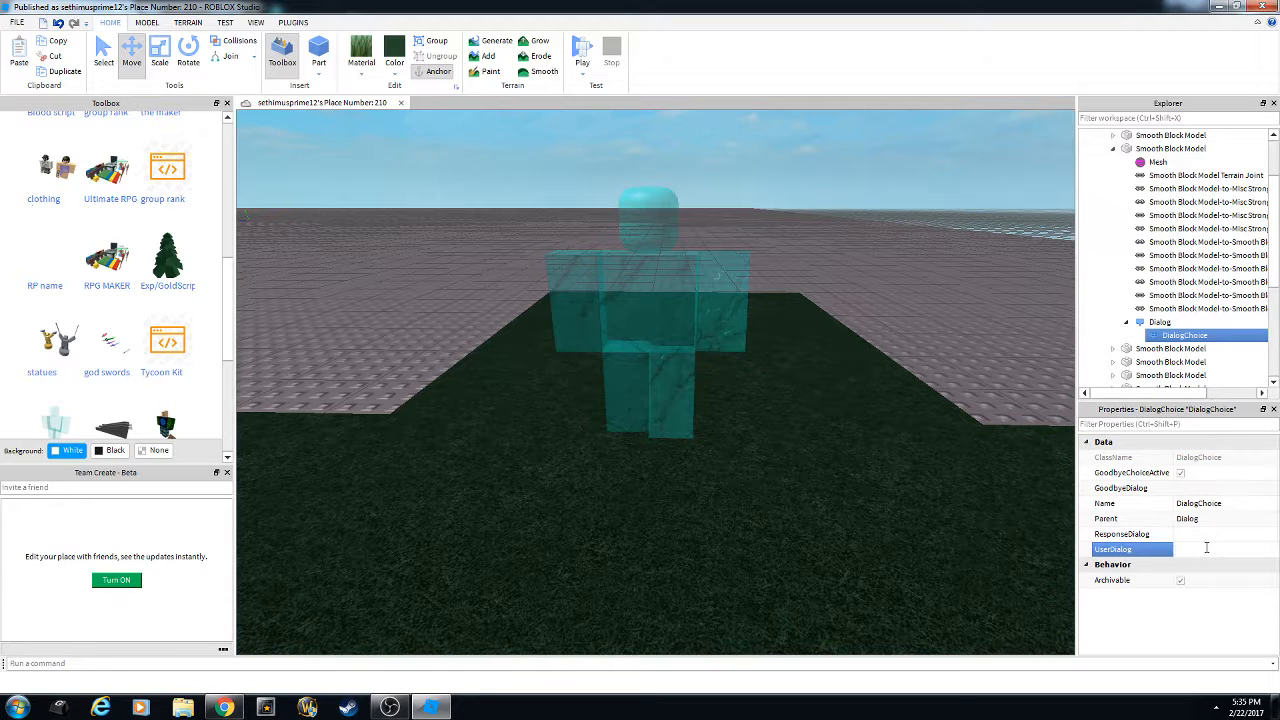
type("1")
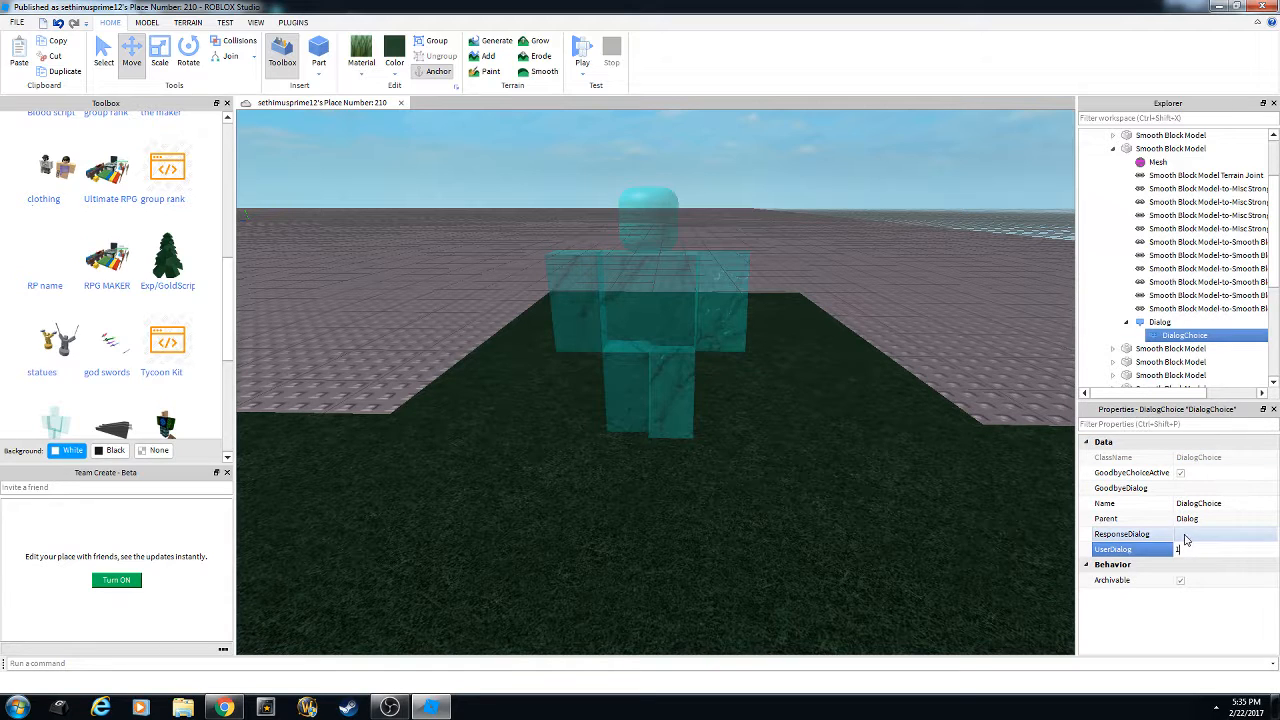